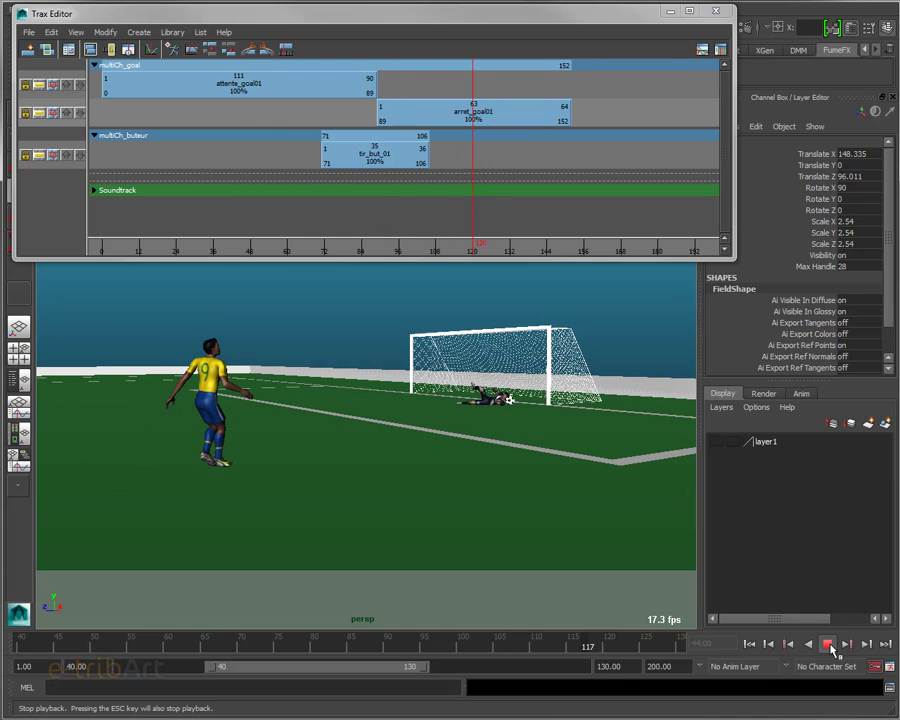
- Stop the playing stadium preview animation
{"action": "left_click", "coordinate": [832, 648]}
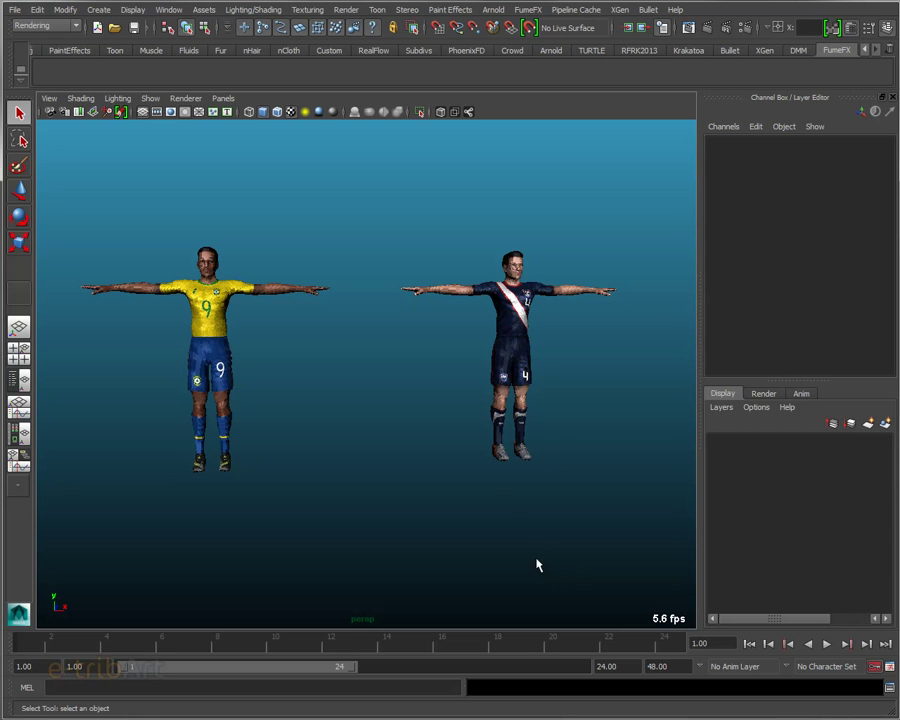
- Select the goalkeeper and change the shading of the players in the viewport
{"action": "left_click", "coordinate": [497, 430]}
{"action": "left_click_drag", "start_coordinate": [367, 410], "coordinate": [354, 414], "text": "alt"}
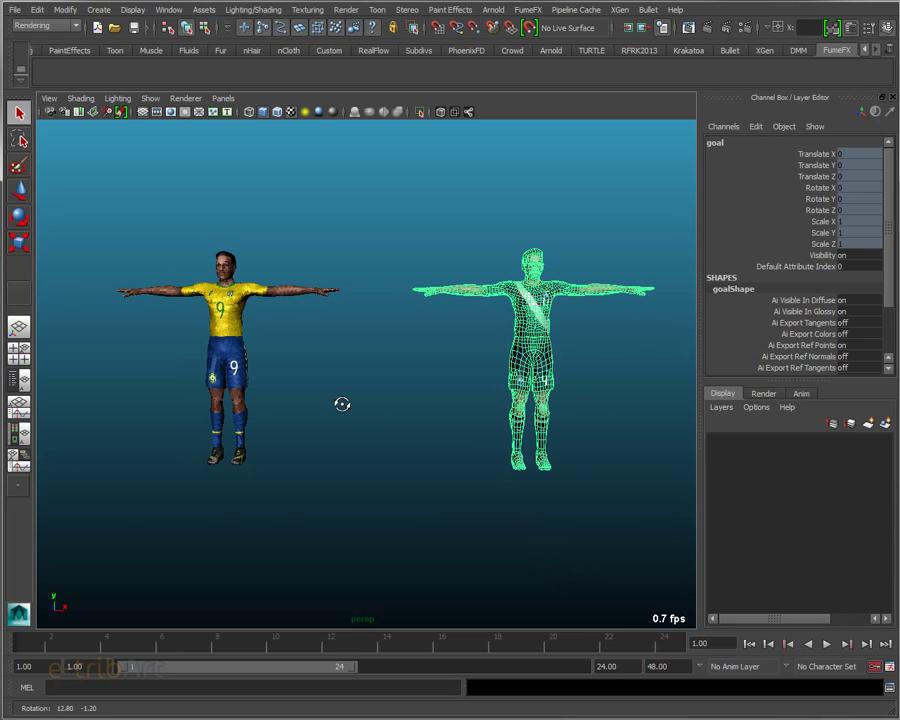
{"action": "middle_click_drag", "start_coordinate": [354, 414], "coordinate": [250, 346], "text": "alt"}
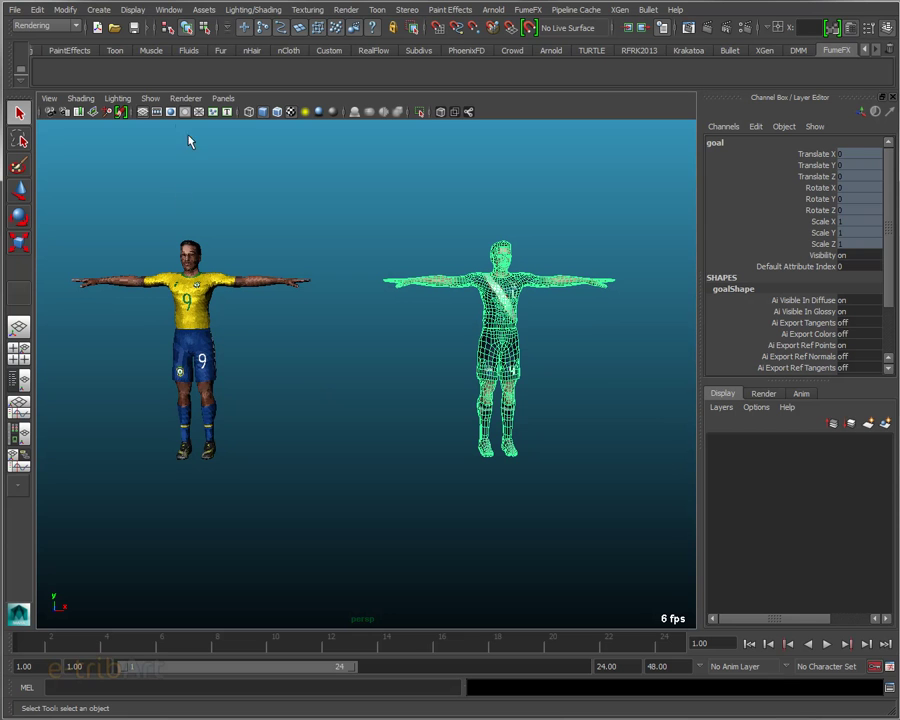
{"action": "left_click", "coordinate": [115, 99]}
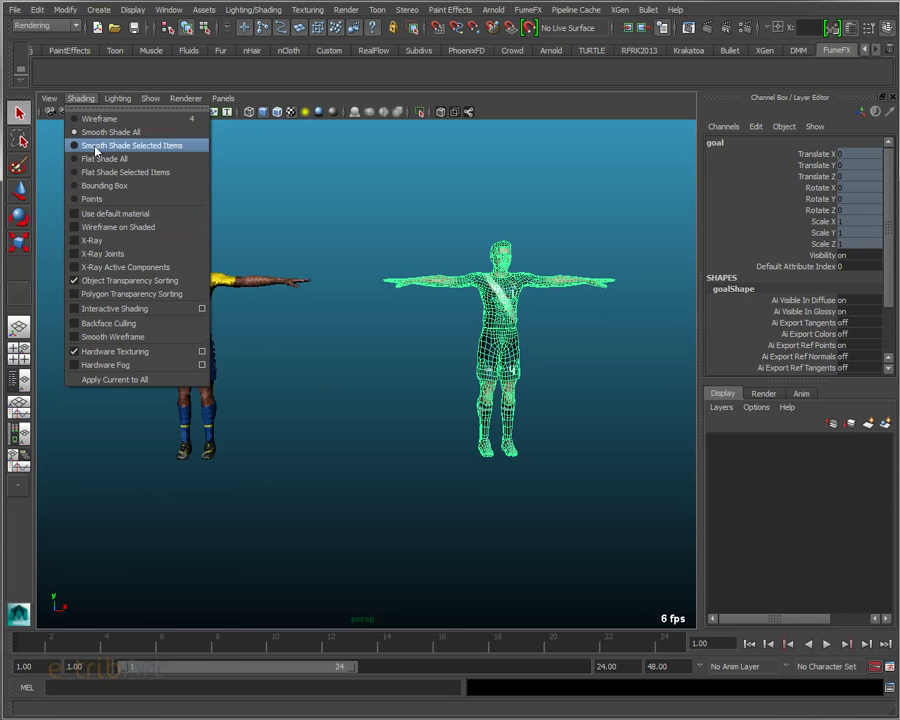
{"action": "left_click", "coordinate": [100, 258]}
- Select the striker's skeleton and inspect the rig from several angles
{"action": "left_click_drag", "start_coordinate": [291, 408], "coordinate": [305, 396], "text": "alt"}
{"action": "mouse_move", "coordinate": [305, 396]}
{"action": "middle_mouse_down", "text": "alt"}
{"action": "mouse_move", "coordinate": [372, 420]}
{"action": "mouse_move", "coordinate": [421, 384]}
{"action": "middle_mouse_up", "text": "alt"}
{"action": "scroll", "coordinate": [421, 384], "scroll_direction": "up", "scroll_amount": 4}
{"action": "middle_click_drag", "start_coordinate": [363, 356], "coordinate": [468, 504], "text": "alt"}
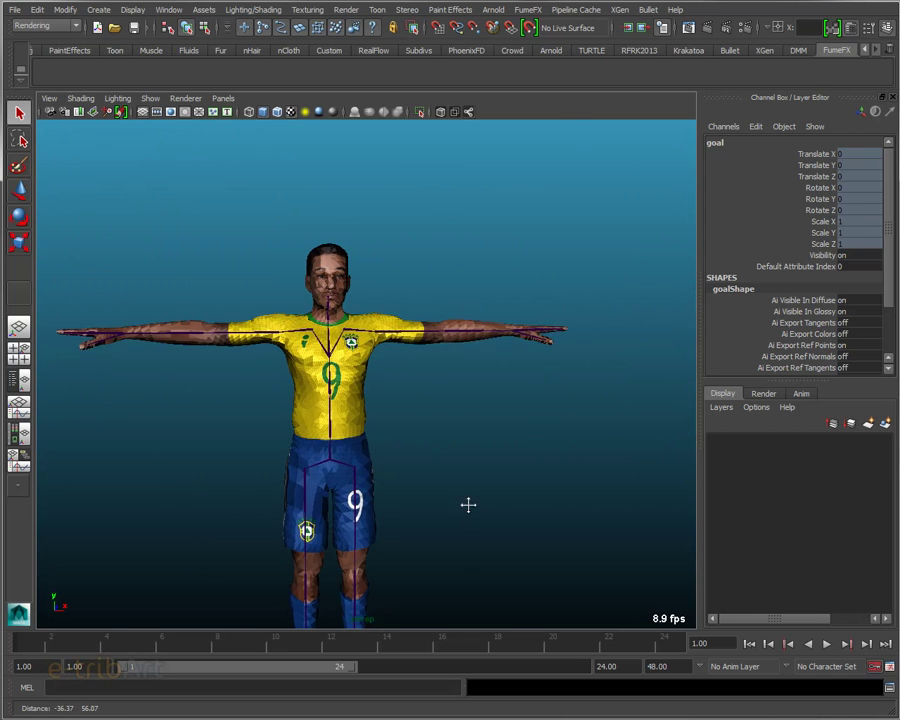
{"action": "scroll", "coordinate": [354, 410], "scroll_direction": "up", "scroll_amount": 1}
{"action": "left_click", "coordinate": [330, 410]}
{"action": "mouse_move", "coordinate": [330, 410]}
{"action": "left_mouse_down", "text": "alt"}
{"action": "mouse_move", "coordinate": [444, 405]}
{"action": "mouse_move", "coordinate": [255, 393]}
{"action": "mouse_move", "coordinate": [433, 397]}
{"action": "mouse_move", "coordinate": [369, 402]}
{"action": "left_mouse_up", "text": "alt"}
{"action": "scroll", "coordinate": [394, 393], "scroll_direction": "up", "scroll_amount": 2}
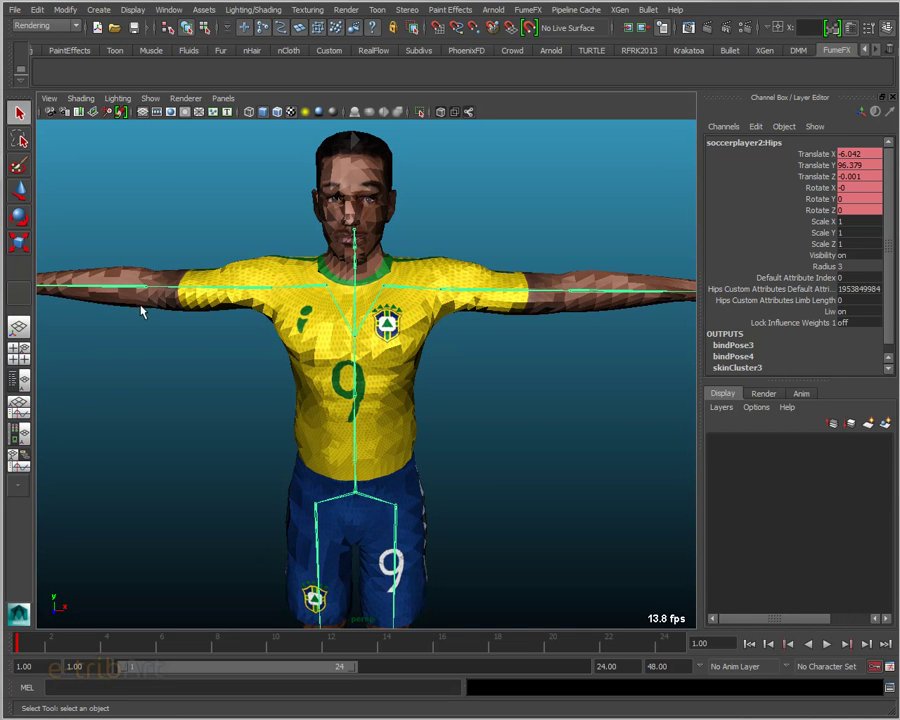
{"action": "scroll", "coordinate": [141, 311], "scroll_direction": "down", "scroll_amount": 3}
{"action": "mouse_move", "coordinate": [125, 245]}
{"action": "left_mouse_down", "text": "alt"}
{"action": "mouse_move", "coordinate": [228, 258]}
{"action": "mouse_move", "coordinate": [270, 247]}
{"action": "mouse_move", "coordinate": [247, 261]}
{"action": "mouse_move", "coordinate": [170, 262]}
{"action": "left_mouse_up", "text": "alt"}
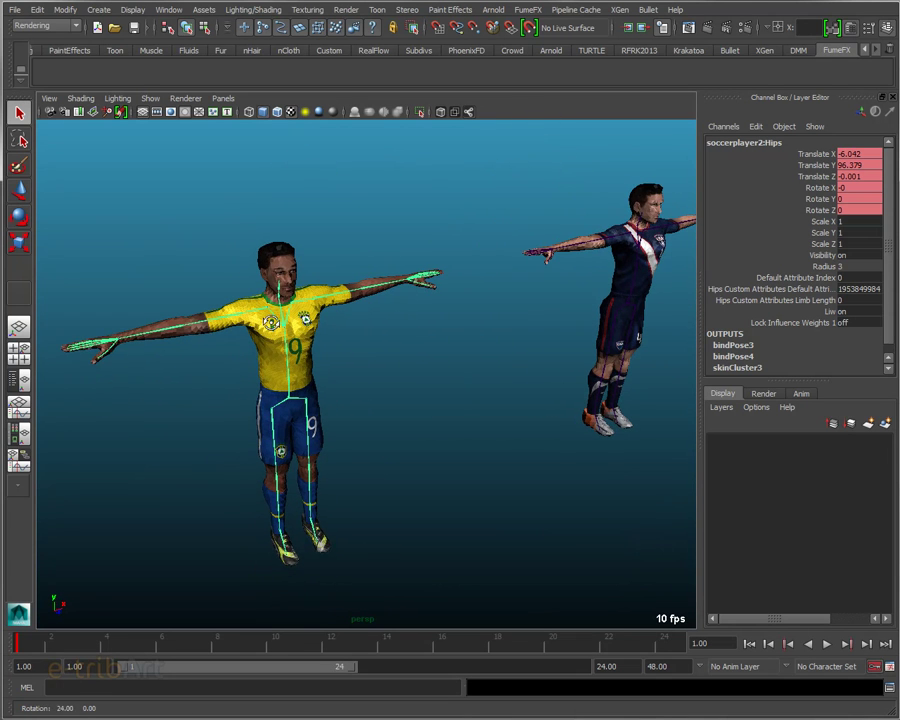
{"action": "mouse_move", "coordinate": [366, 340]}
{"action": "left_mouse_down", "text": "alt"}
{"action": "mouse_move", "coordinate": [321, 342]}
{"action": "mouse_move", "coordinate": [327, 326]}
{"action": "mouse_move", "coordinate": [357, 331]}
{"action": "mouse_move", "coordinate": [341, 345]}
{"action": "left_mouse_up", "text": "alt"}
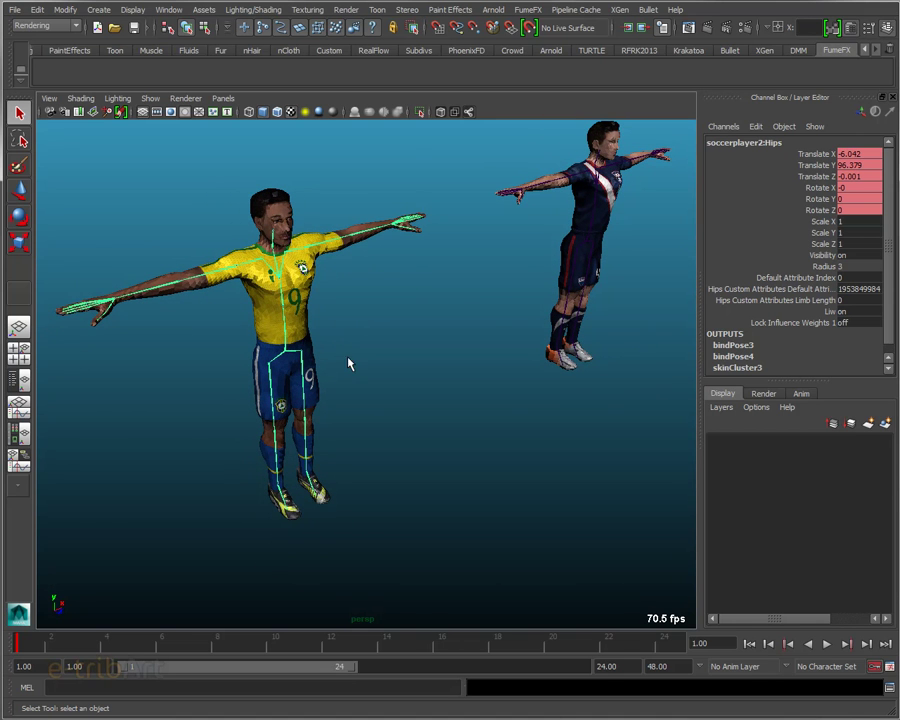
- Set the playback end frame in the Range Slider to 150
{"action": "double_click", "coordinate": [606, 666]}
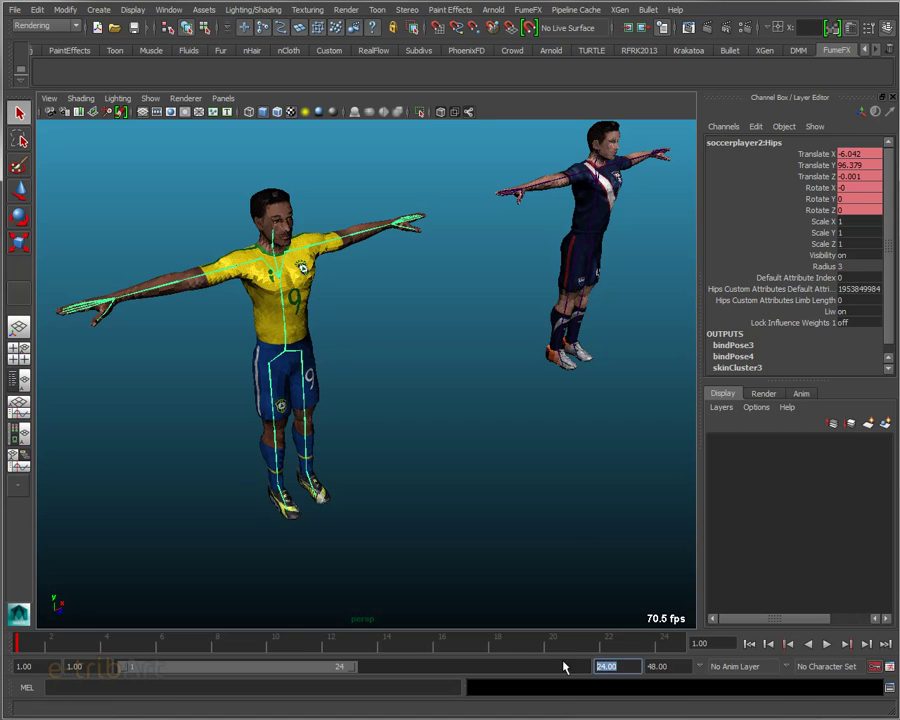
{"action": "type", "text": "100"}
{"action": "key", "text": "Return"}
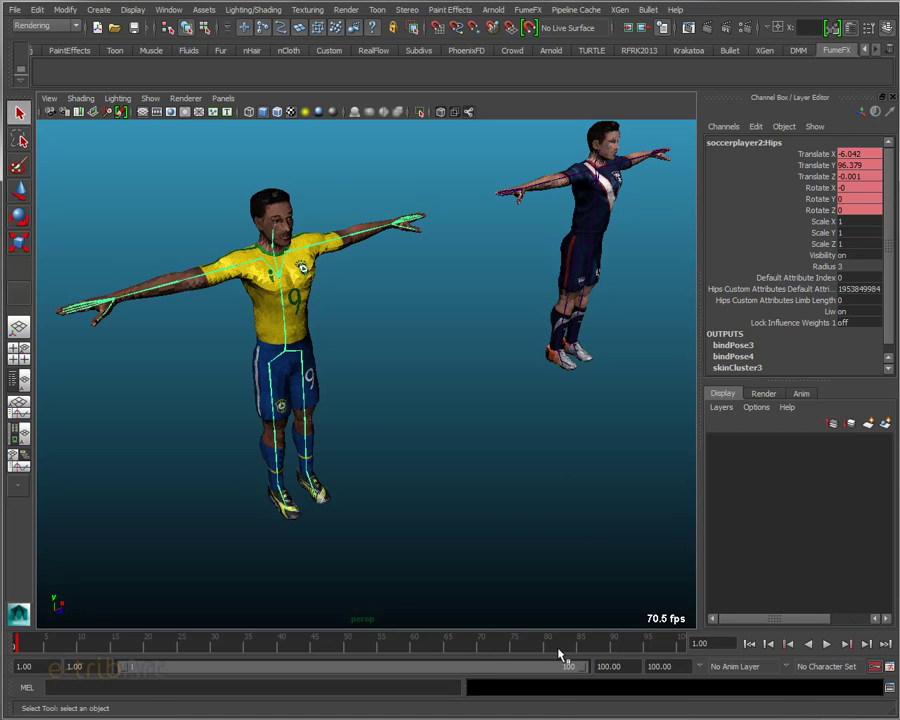
{"action": "double_click", "coordinate": [639, 666]}
{"action": "type", "text": "150"}
{"action": "key", "text": "Return"}
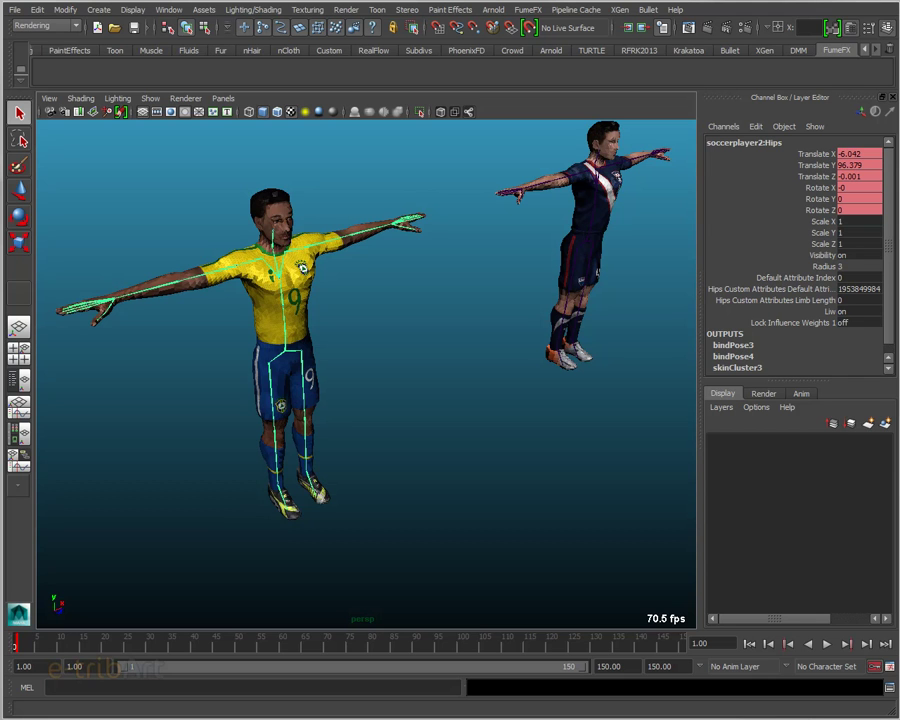
{"action": "mouse_move", "coordinate": [386, 342]}
{"action": "left_mouse_down", "text": "alt"}
{"action": "mouse_move", "coordinate": [370, 329]}
{"action": "mouse_move", "coordinate": [362, 368]}
{"action": "mouse_move", "coordinate": [296, 312]}
{"action": "left_mouse_up", "text": "alt"}
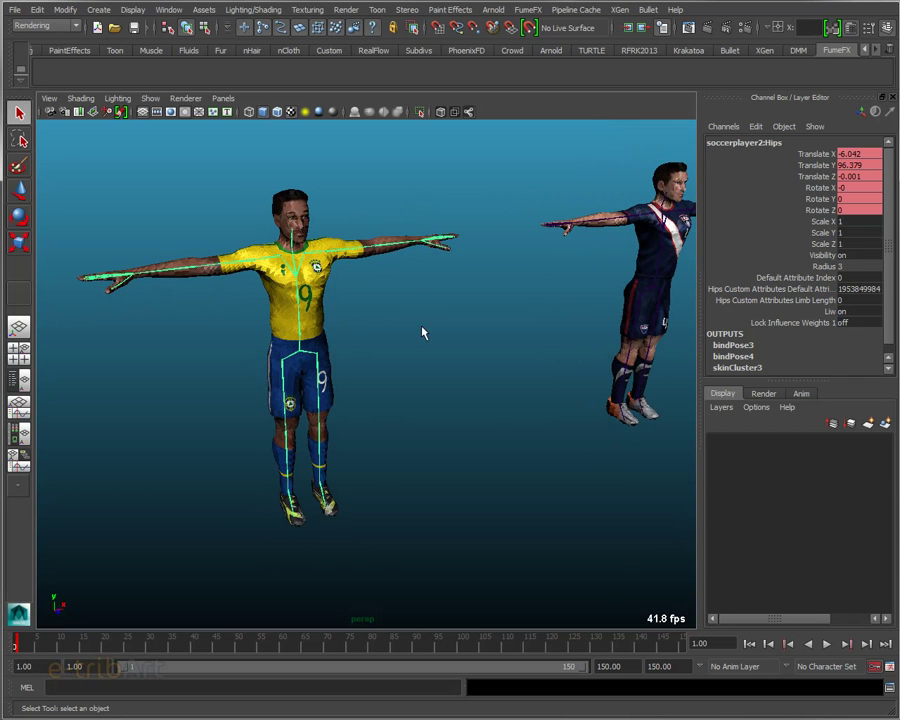
{"action": "left_click_drag", "start_coordinate": [604, 286], "coordinate": [524, 272], "text": "alt"}
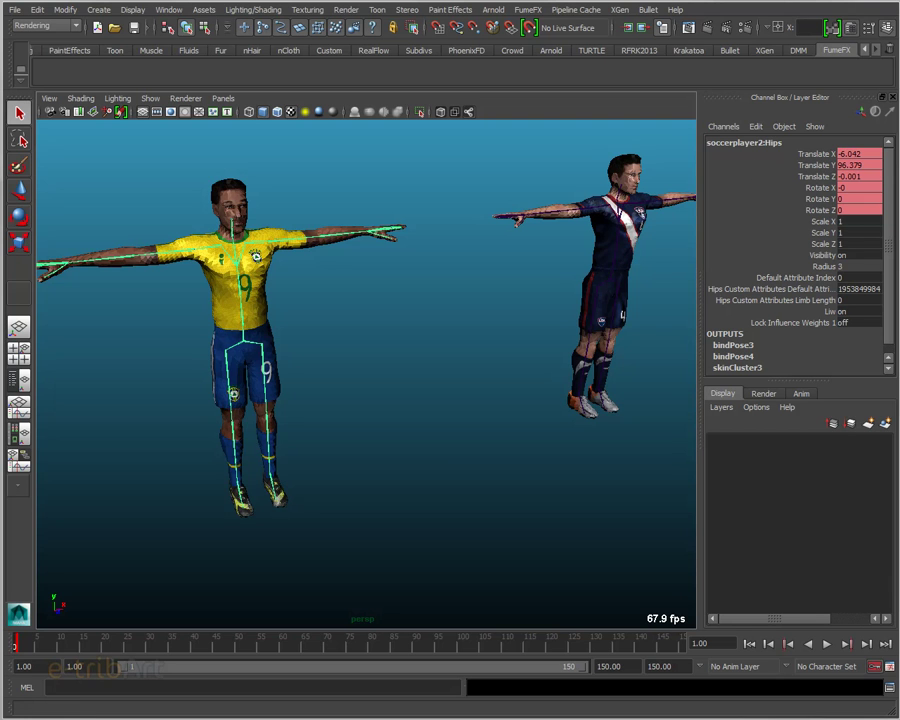
- Open the Outliner, select the goal, and move and narrow the Outliner window
{"action": "left_click_drag", "start_coordinate": [577, 36], "coordinate": [588, 60]}
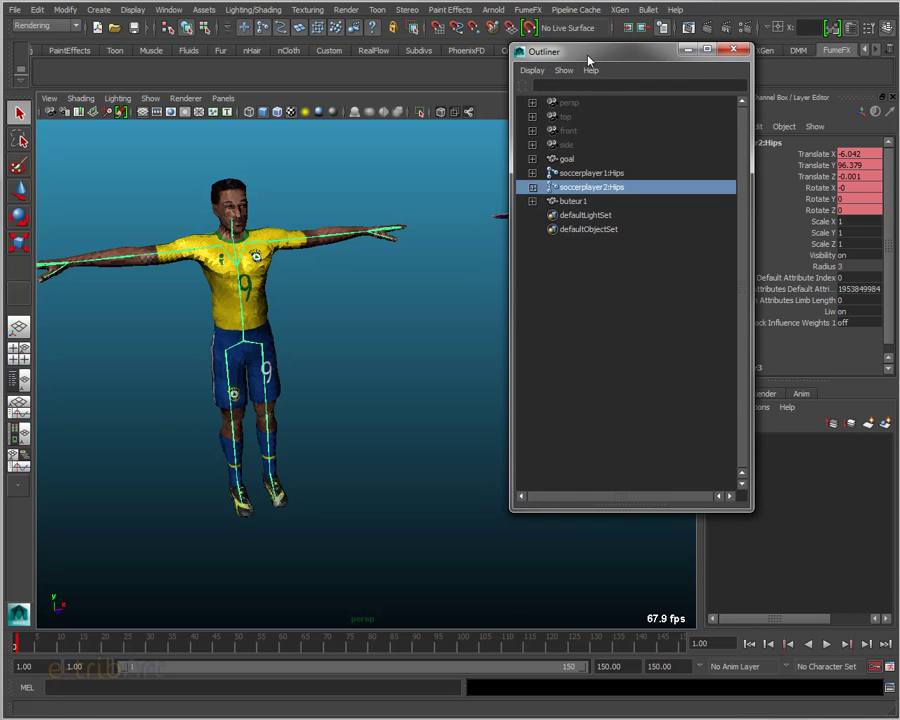
{"action": "left_click", "coordinate": [570, 162]}
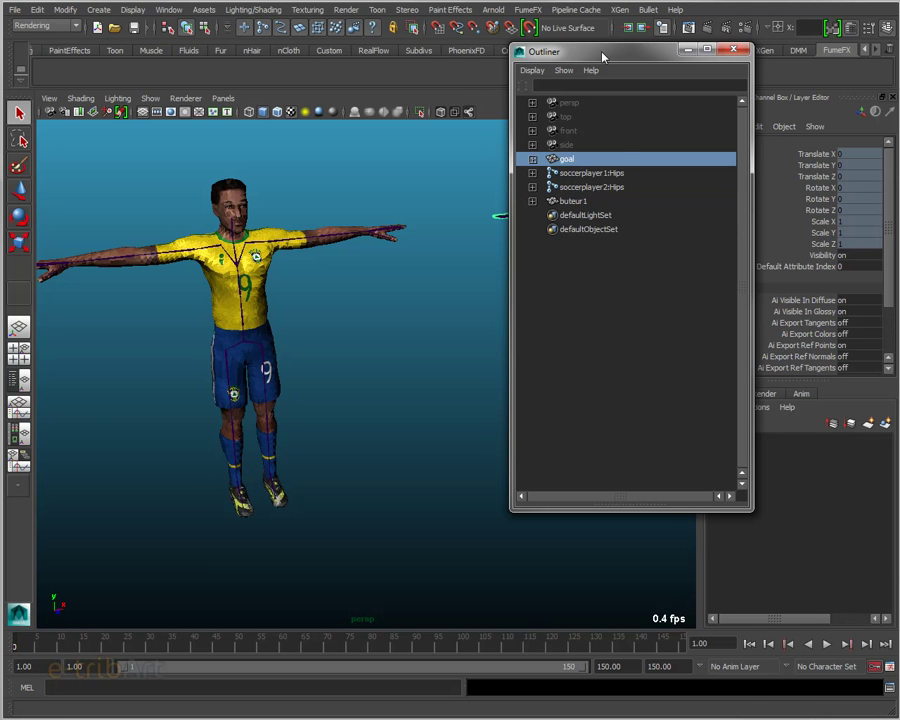
{"action": "left_click_drag", "start_coordinate": [603, 57], "coordinate": [735, 118]}
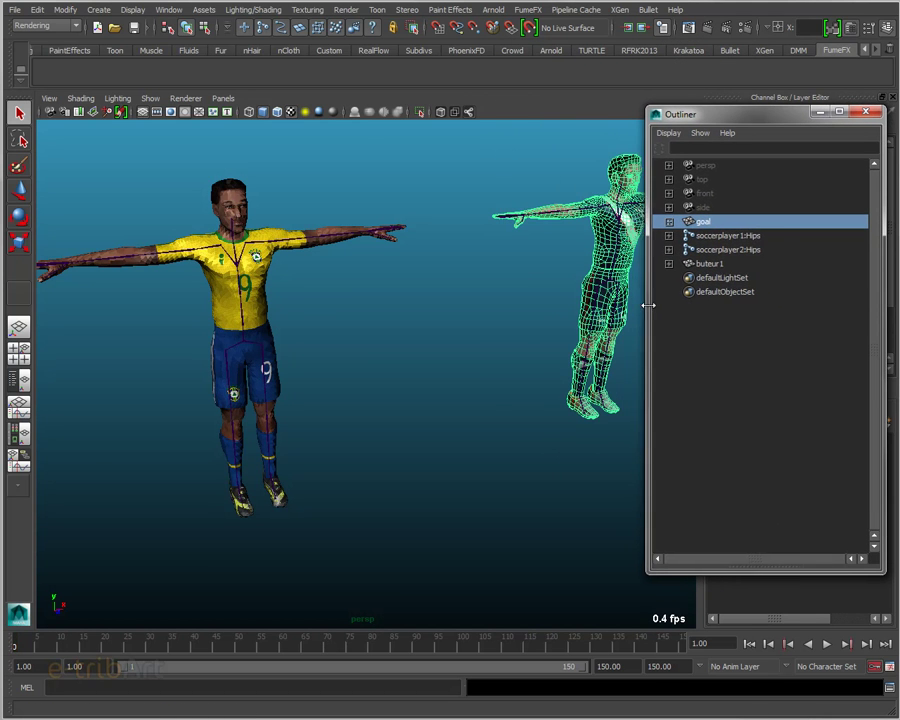
{"action": "left_click_drag", "start_coordinate": [645, 310], "coordinate": [688, 300]}
- Select buteur1 and soccerplayer1:Hips, and frame the view on that player
{"action": "left_click", "coordinate": [743, 264]}
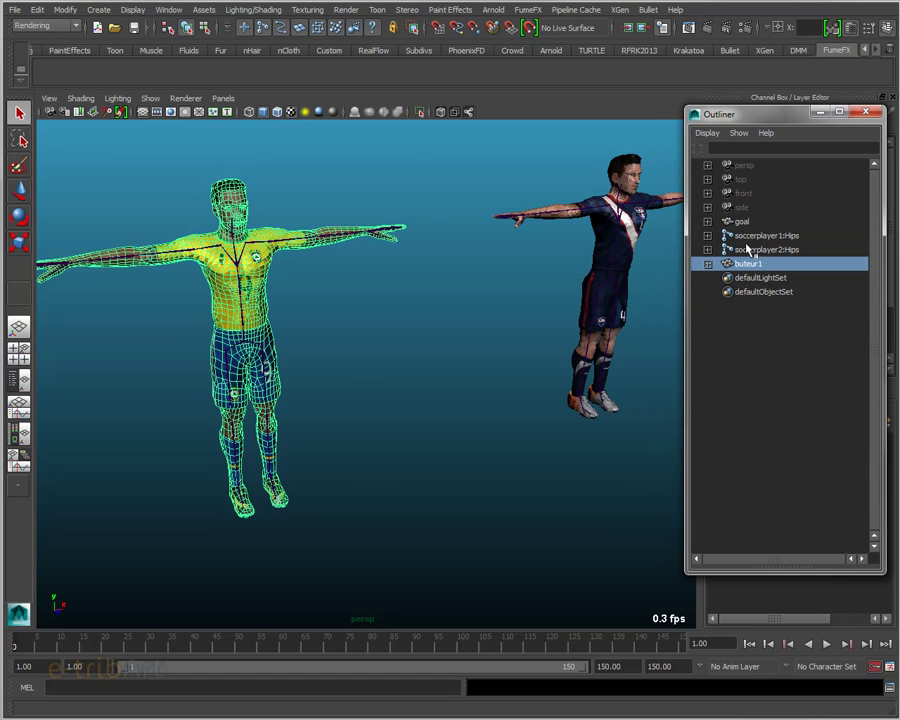
{"action": "left_click", "coordinate": [747, 237]}
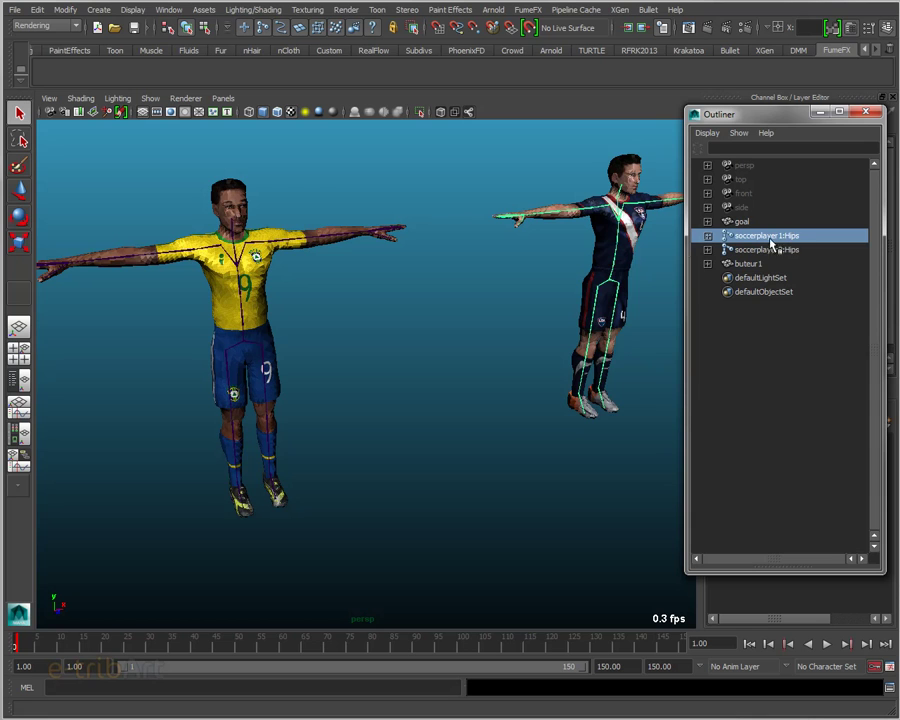
{"action": "key", "text": "alt"}
{"action": "left_click_drag", "start_coordinate": [620, 253], "coordinate": [413, 170], "text": "alt"}
{"action": "key", "text": "f"}
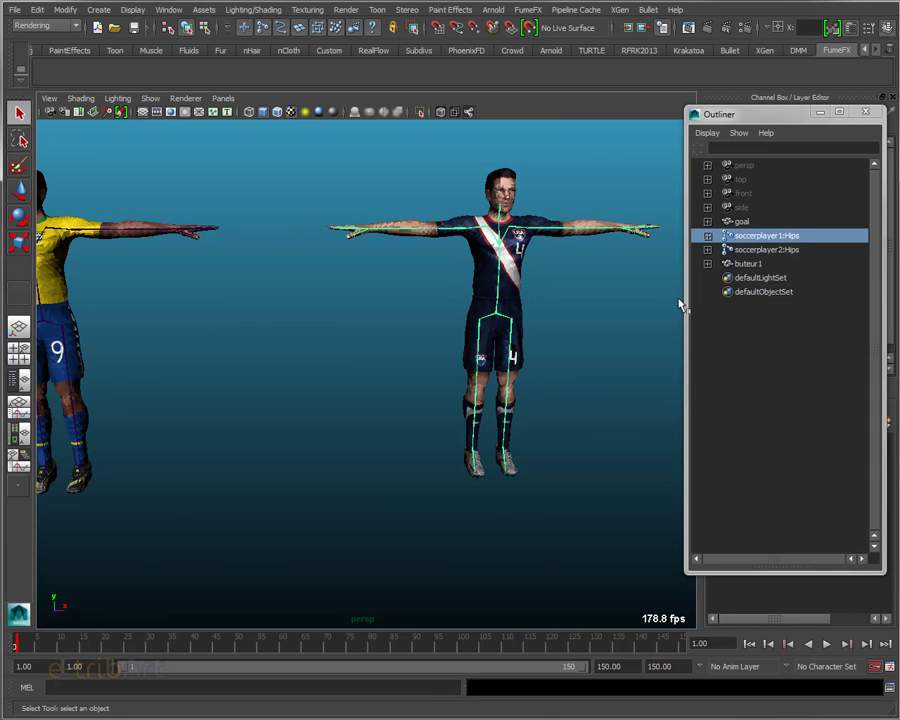
- Select soccerplayer2:Hips and drag it below buteur1 in the Outliner
{"action": "left_click", "coordinate": [746, 250]}
{"action": "middle_click_drag", "start_coordinate": [746, 253], "coordinate": [745, 276]}
{"action": "mouse_move", "coordinate": [281, 281]}
{"action": "left_mouse_down", "text": "alt"}
{"action": "mouse_move", "coordinate": [472, 237]}
{"action": "mouse_move", "coordinate": [449, 247]}
{"action": "mouse_move", "coordinate": [452, 265]}
{"action": "left_mouse_up", "text": "alt"}
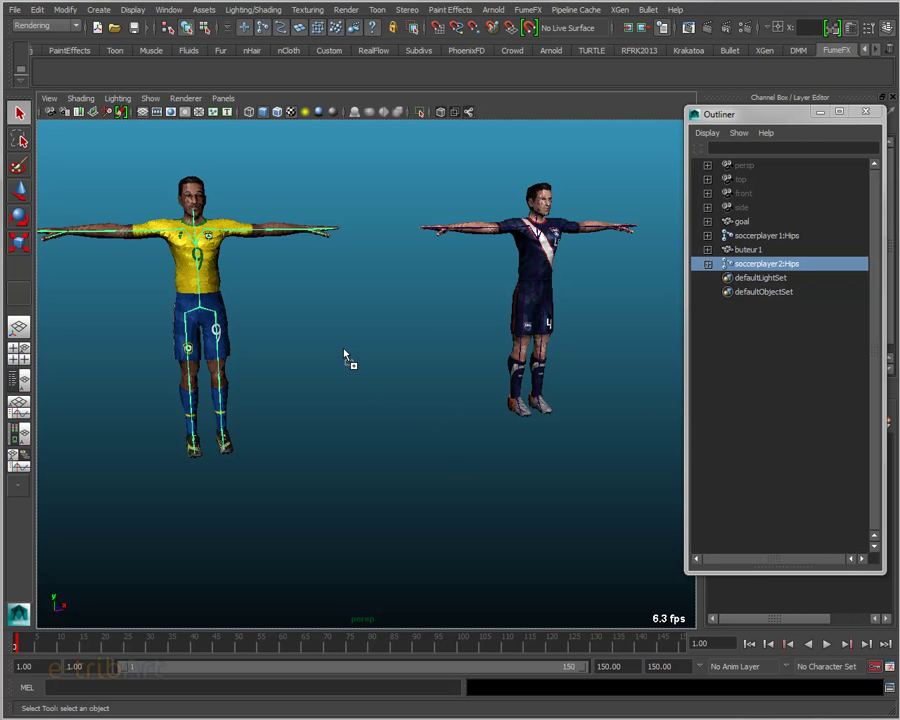
- Import the goalkeeper animation file, frame the players, and scrub through the dive
{"action": "left_click_drag", "start_coordinate": [346, 358], "coordinate": [346, 358]}
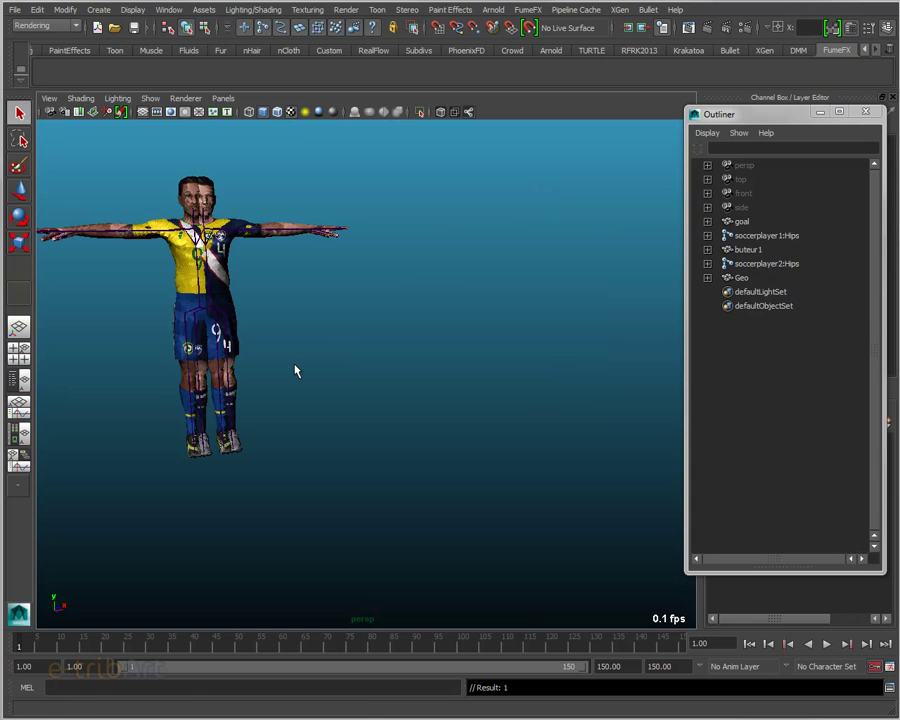
{"action": "left_click_drag", "start_coordinate": [295, 370], "coordinate": [341, 372], "text": "alt"}
{"action": "key", "text": "f"}
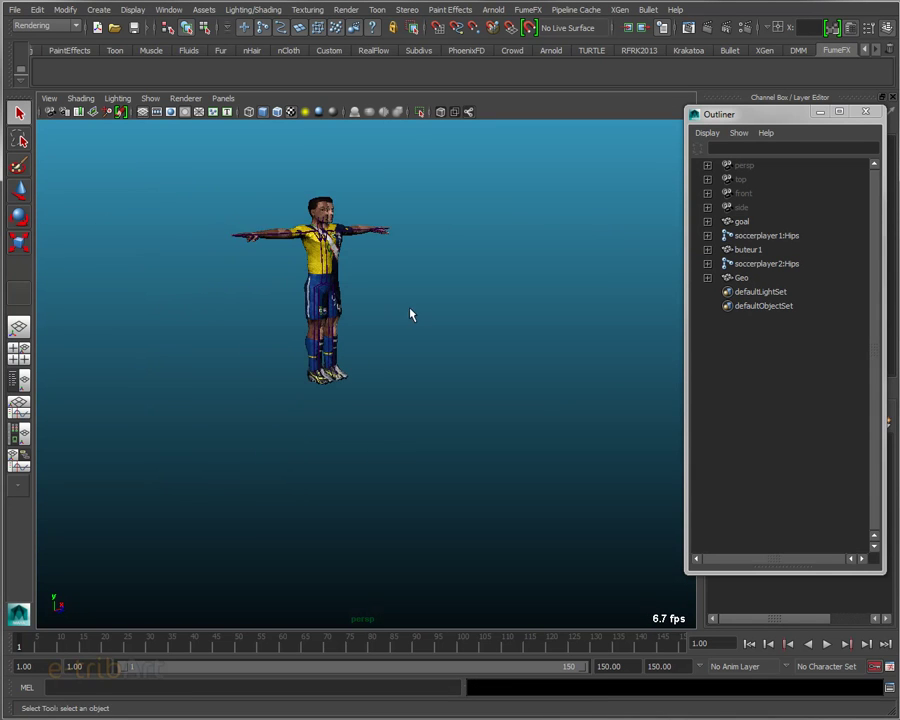
{"action": "left_click_drag", "start_coordinate": [412, 313], "coordinate": [380, 351], "text": "alt"}
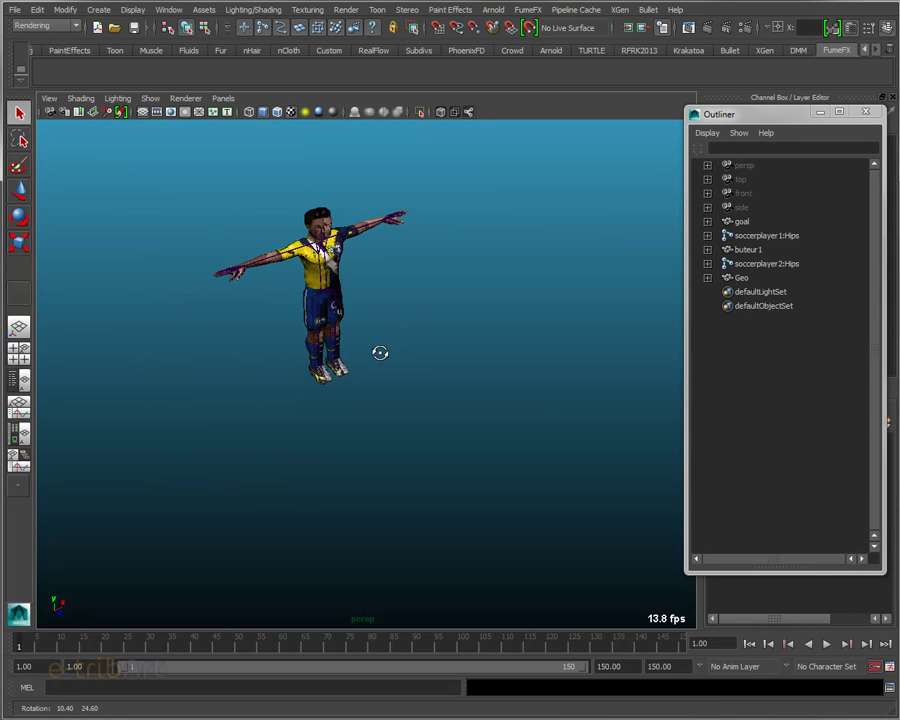
{"action": "mouse_move", "coordinate": [30, 642]}
{"action": "left_mouse_down"}
{"action": "mouse_move", "coordinate": [193, 627]}
{"action": "mouse_move", "coordinate": [330, 634]}
{"action": "mouse_move", "coordinate": [16, 643]}
{"action": "mouse_move", "coordinate": [200, 620]}
{"action": "mouse_move", "coordinate": [15, 635]}
{"action": "mouse_move", "coordinate": [181, 611]}
{"action": "mouse_move", "coordinate": [8, 637]}
{"action": "mouse_move", "coordinate": [125, 624]}
{"action": "mouse_move", "coordinate": [10, 648]}
{"action": "mouse_move", "coordinate": [163, 634]}
{"action": "mouse_move", "coordinate": [14, 637]}
{"action": "left_mouse_up"}
- Select soccerplayer1:Hips and scrub ahead to see the goalkeeper lean
{"action": "left_click", "coordinate": [753, 238]}
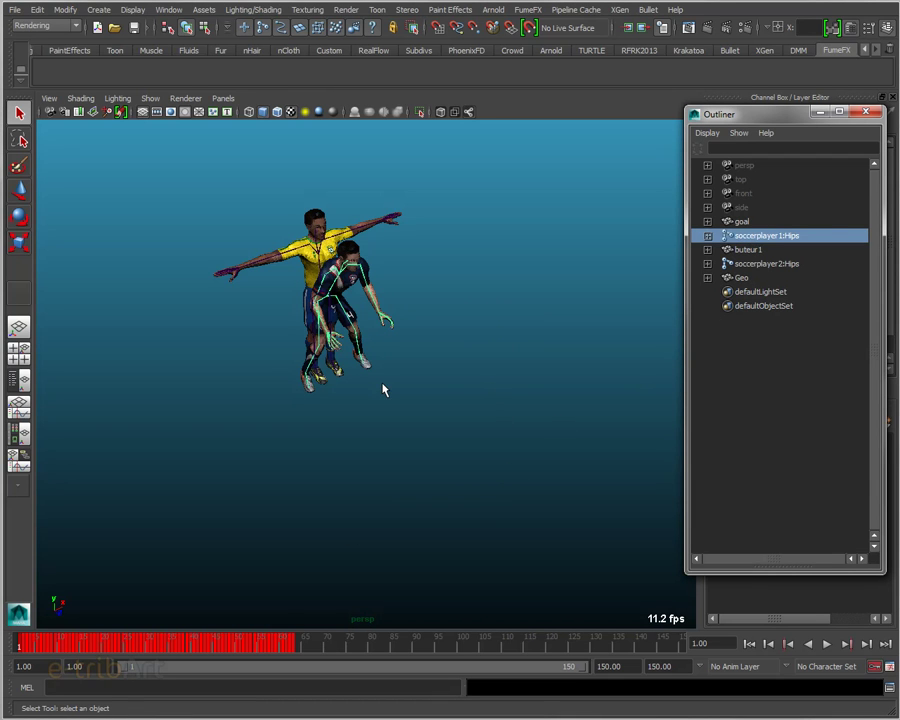
{"action": "mouse_move", "coordinate": [430, 408]}
{"action": "left_mouse_down", "text": "alt"}
{"action": "mouse_move", "coordinate": [478, 367]}
{"action": "mouse_move", "coordinate": [547, 440]}
{"action": "mouse_move", "coordinate": [410, 426]}
{"action": "left_mouse_up", "text": "alt"}
{"action": "scroll", "coordinate": [524, 368], "scroll_direction": "up", "scroll_amount": 3}
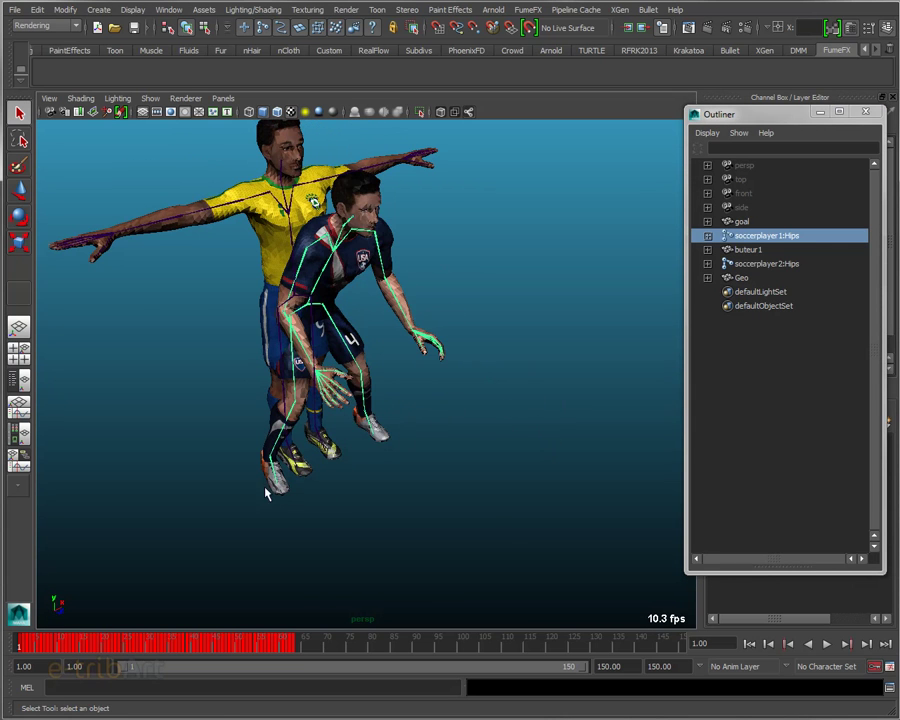
{"action": "mouse_move", "coordinate": [38, 646]}
{"action": "left_mouse_down"}
{"action": "mouse_move", "coordinate": [152, 648]}
{"action": "mouse_move", "coordinate": [42, 648]}
{"action": "left_mouse_up"}
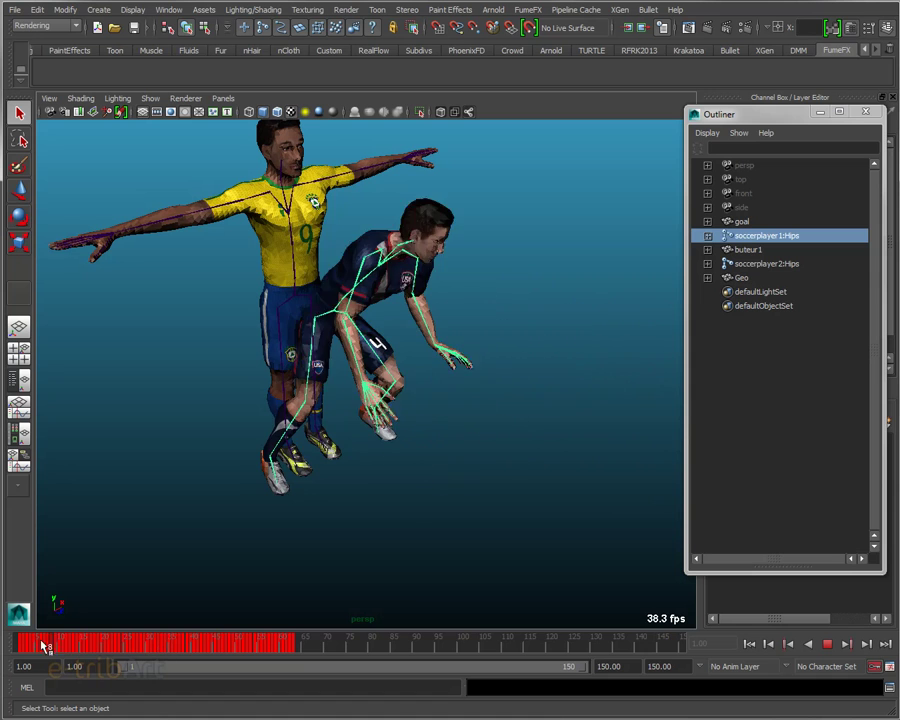
- Inspect the Spine, Spine1 and LeftUpLeg joints, then collapse and reselect the Hips root
{"action": "left_click", "coordinate": [708, 235]}
{"action": "left_click", "coordinate": [721, 249]}
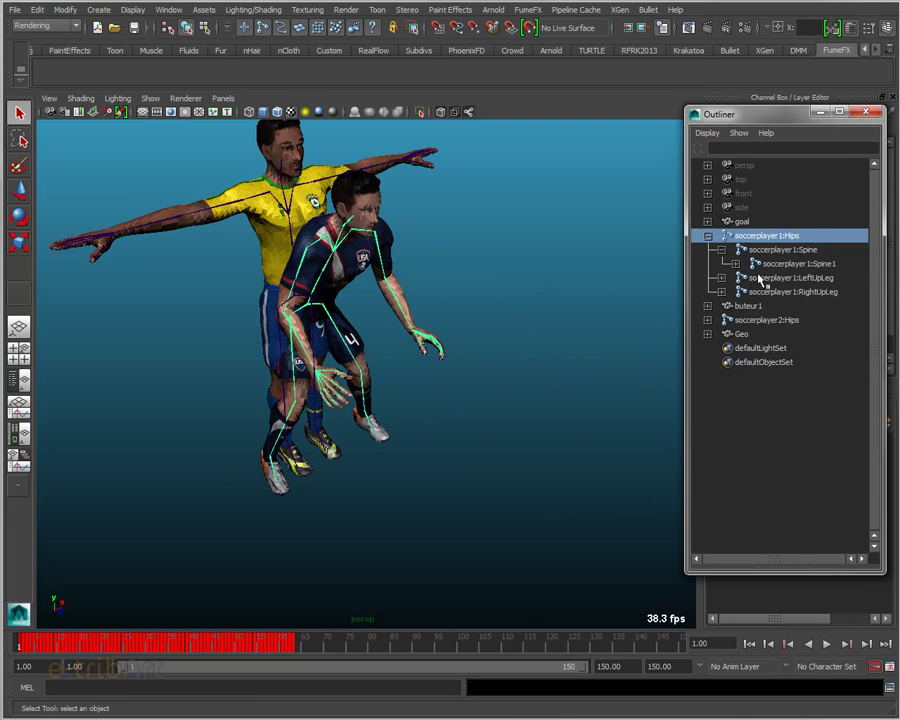
{"action": "left_click", "coordinate": [785, 249]}
{"action": "left_click", "coordinate": [790, 263]}
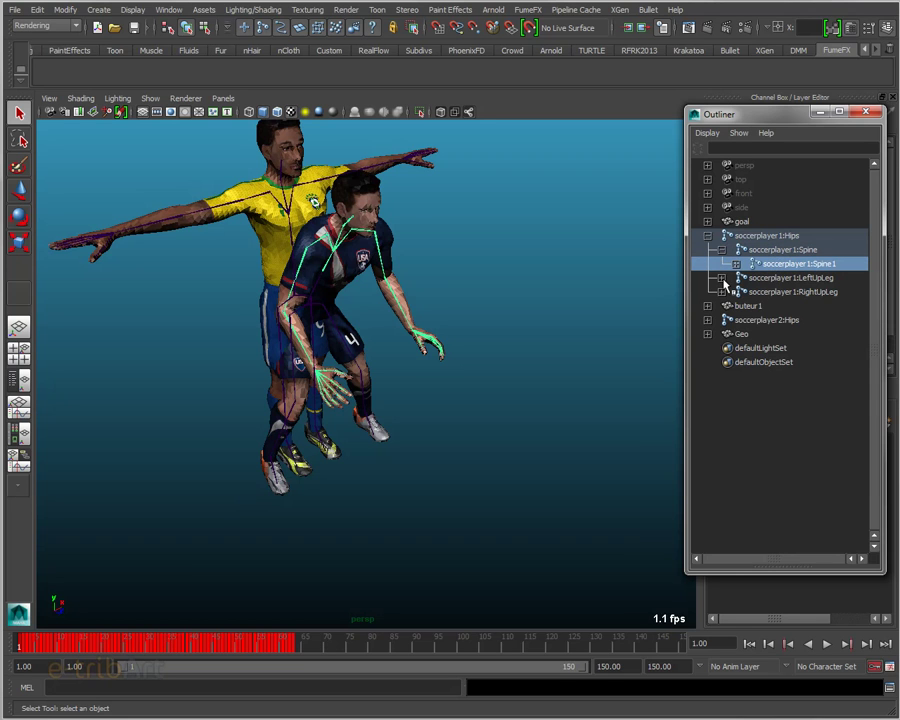
{"action": "left_click", "coordinate": [721, 277]}
{"action": "left_click", "coordinate": [786, 278]}
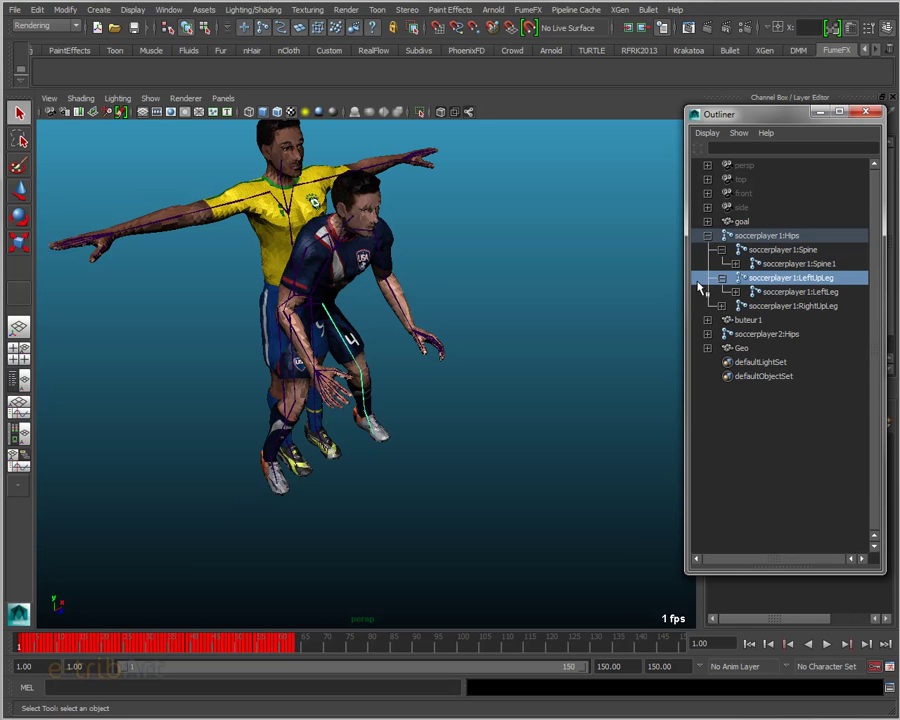
{"action": "left_click", "coordinate": [721, 249]}
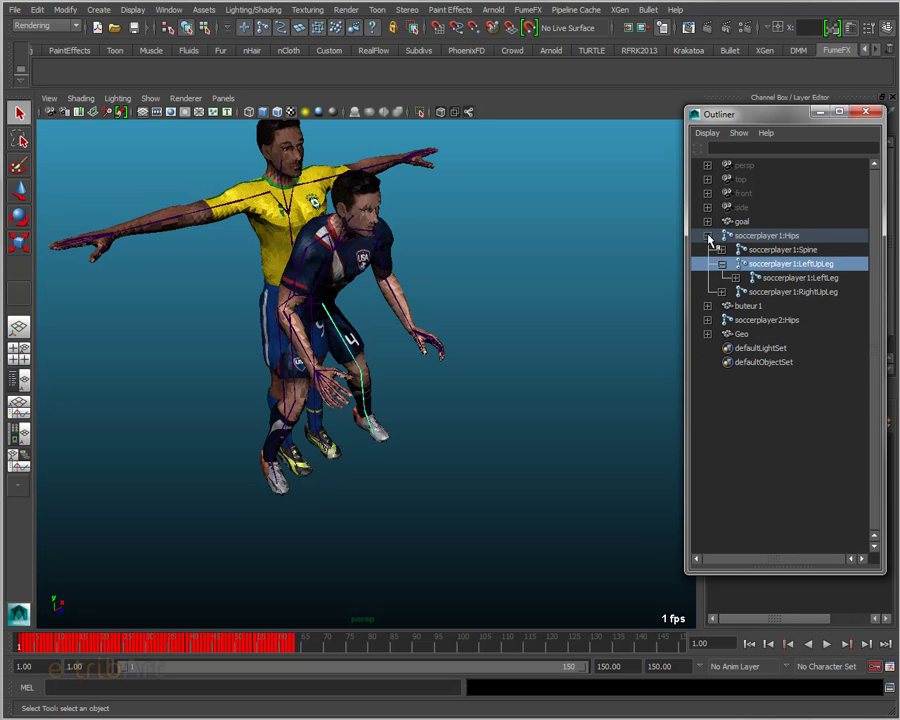
{"action": "left_click", "coordinate": [708, 235]}
{"action": "left_click", "coordinate": [766, 235]}
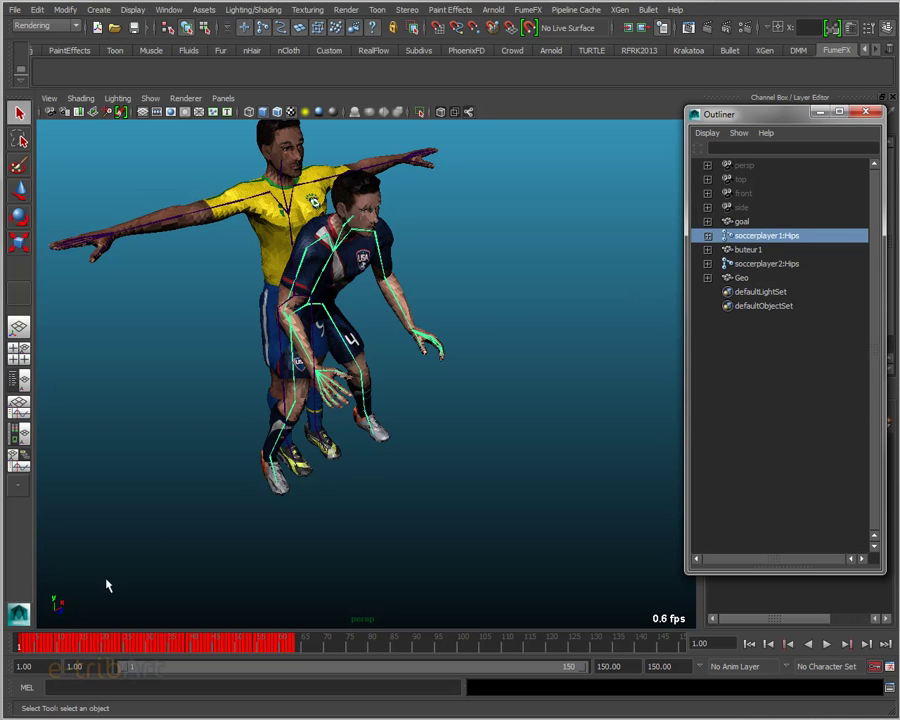
- Jump to frame 63, play the dive, and scrub back toward the start
{"action": "left_click", "coordinate": [306, 651]}
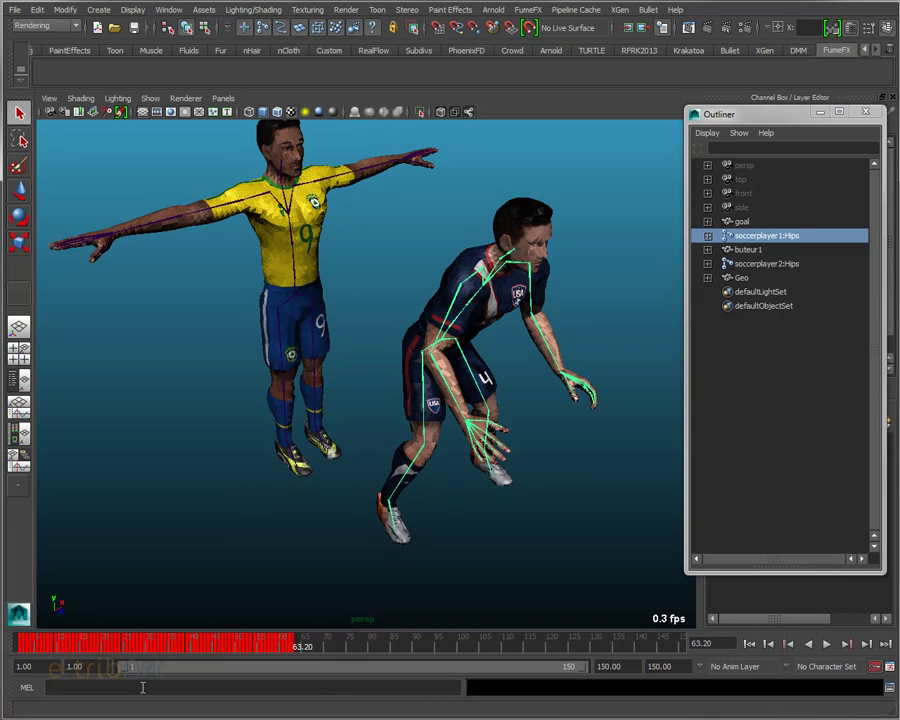
{"action": "key", "text": "alt+v"}
{"action": "mouse_move", "coordinate": [135, 650]}
{"action": "left_mouse_down"}
{"action": "mouse_move", "coordinate": [327, 651]}
{"action": "mouse_move", "coordinate": [200, 661]}
{"action": "mouse_move", "coordinate": [22, 655]}
{"action": "mouse_move", "coordinate": [114, 659]}
{"action": "mouse_move", "coordinate": [313, 653]}
{"action": "mouse_move", "coordinate": [20, 643]}
{"action": "mouse_move", "coordinate": [283, 643]}
{"action": "mouse_move", "coordinate": [38, 643]}
{"action": "mouse_move", "coordinate": [187, 639]}
{"action": "mouse_move", "coordinate": [20, 643]}
{"action": "left_mouse_up"}
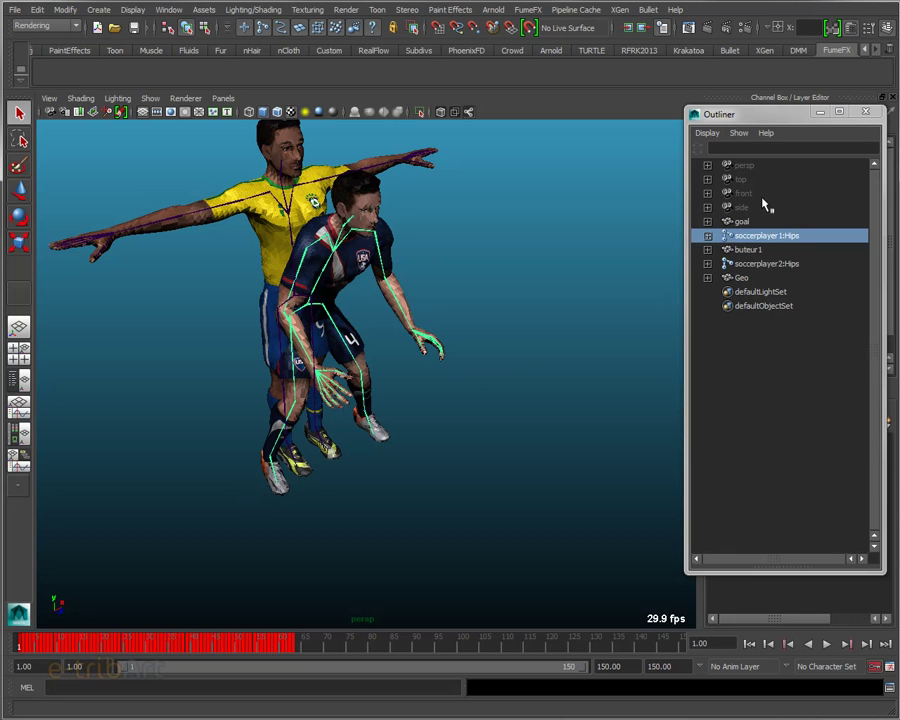
- Play the dive, stop at frame 1, and switch the menu set to Animation
{"action": "key", "text": "alt+v"}
{"action": "left_click", "coordinate": [20, 645]}
{"action": "left_click", "coordinate": [67, 25]}
{"action": "left_click", "coordinate": [30, 37]}
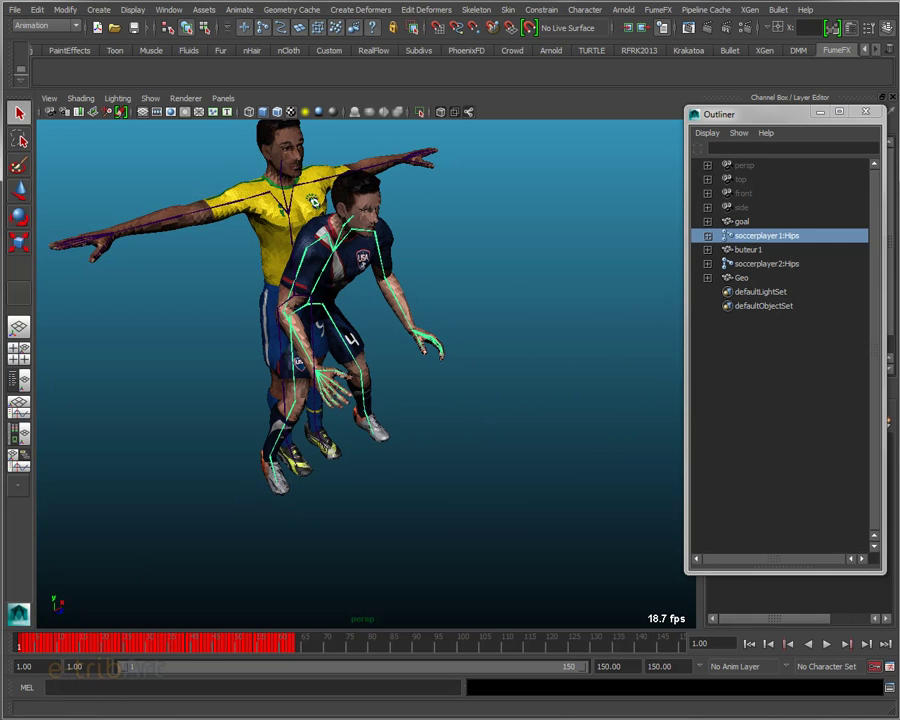
- Bring up Create Clip options, move the dialog aside, and select the old clip name
{"action": "left_click", "coordinate": [238, 10]}
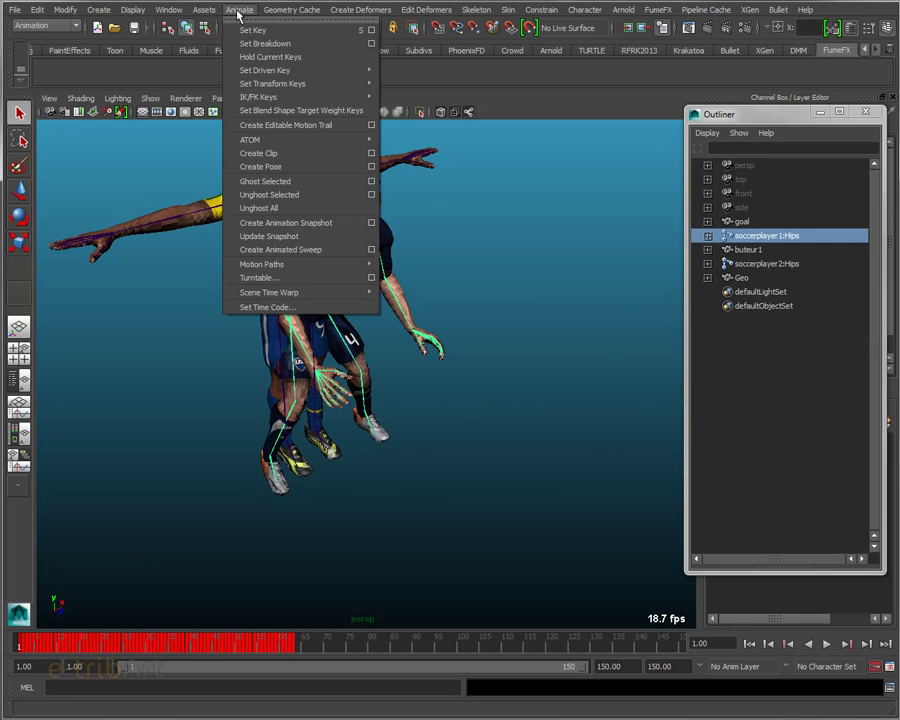
{"action": "left_click", "coordinate": [371, 153]}
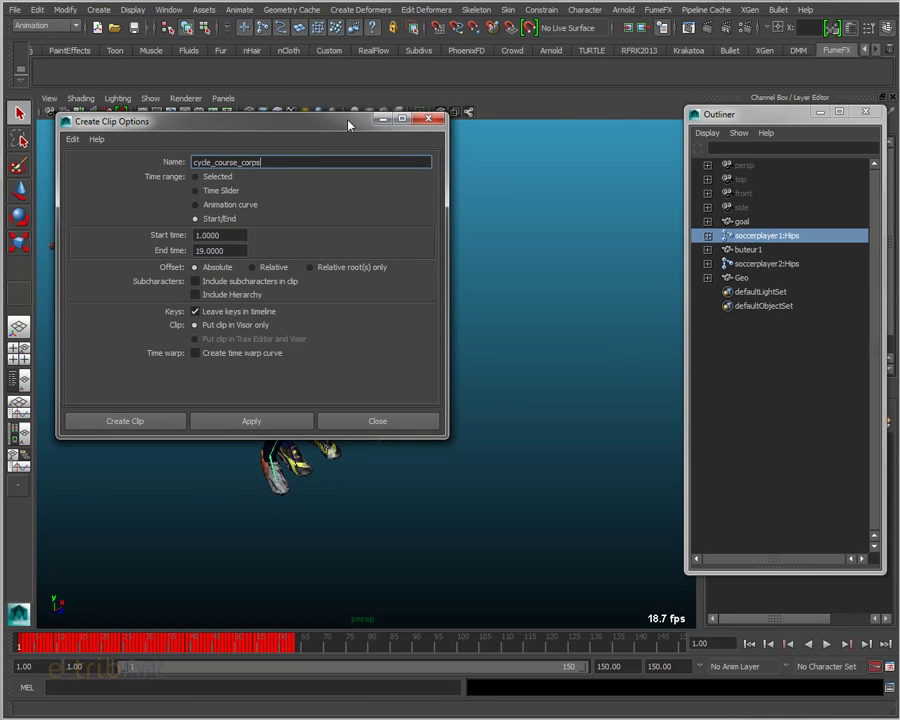
{"action": "left_click_drag", "start_coordinate": [346, 124], "coordinate": [513, 62]}
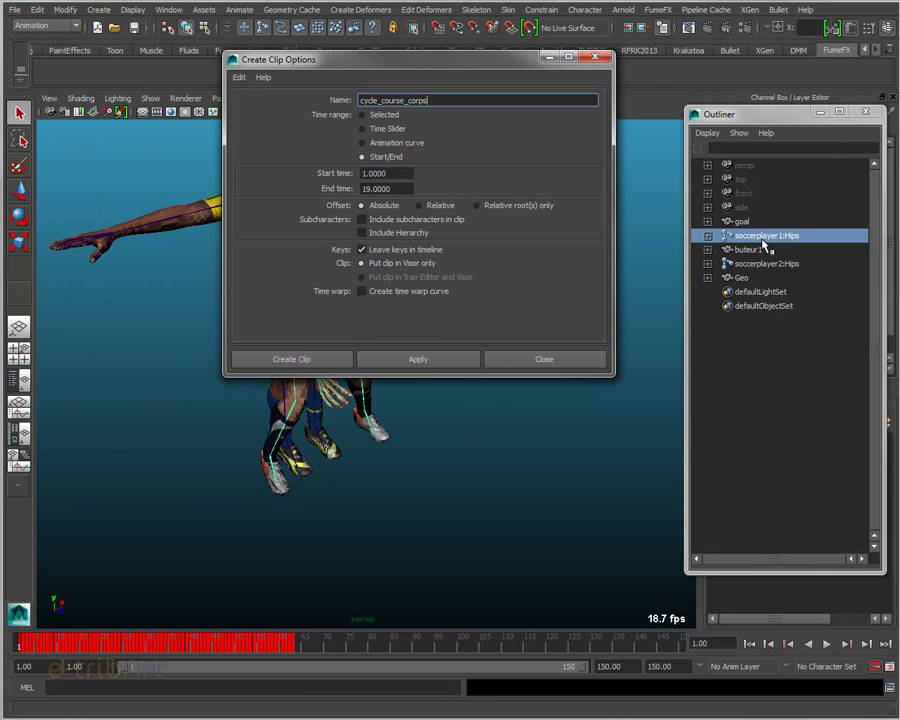
{"action": "left_click", "coordinate": [790, 238]}
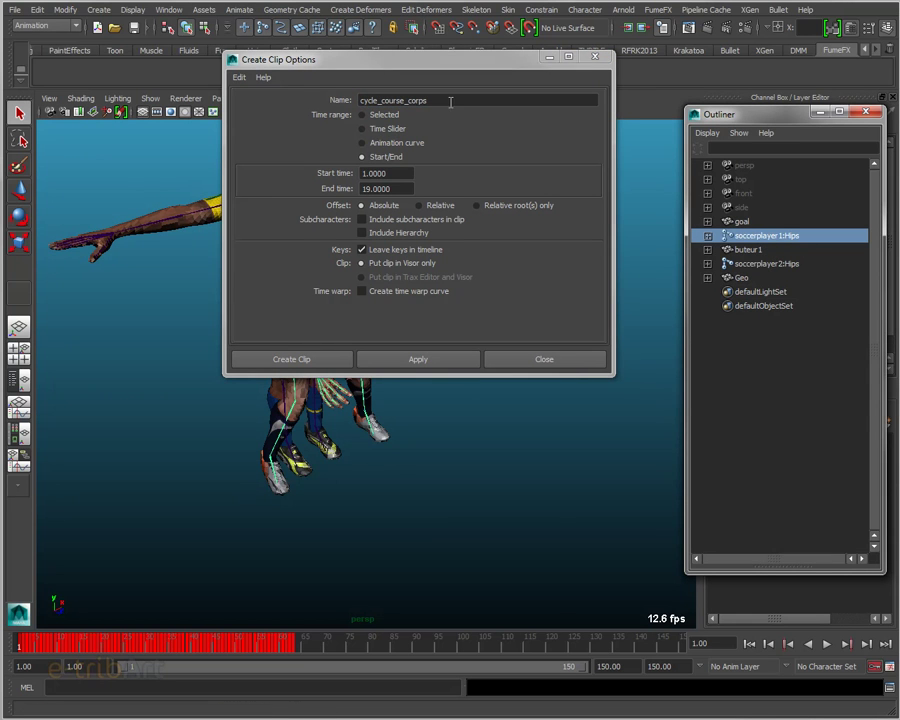
{"action": "left_click_drag", "start_coordinate": [450, 100], "coordinate": [243, 103]}
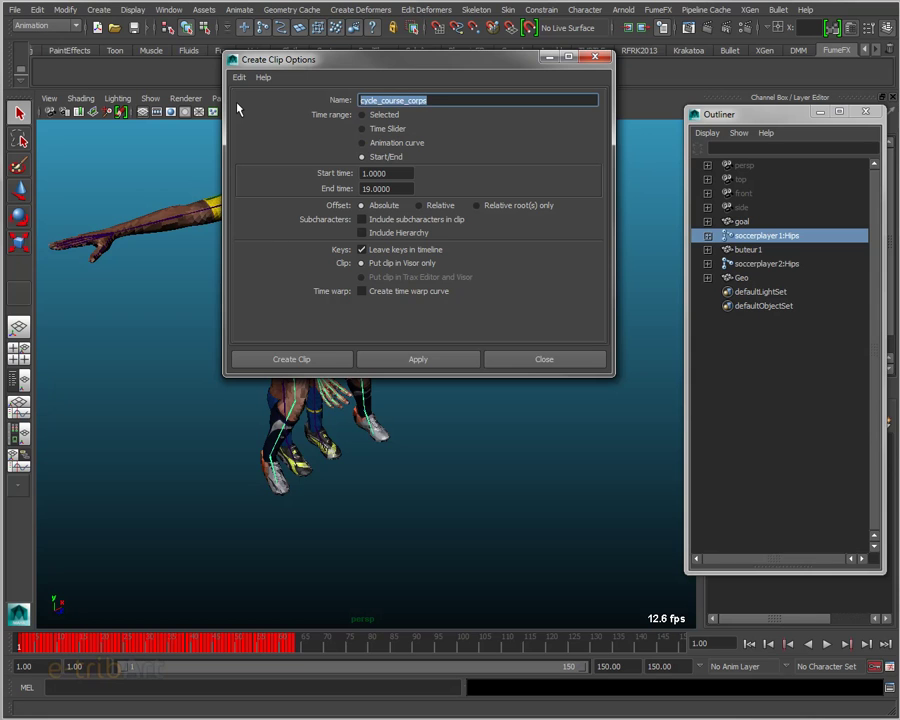
- Name the clip arret_ballon01, end time 64, include hierarchy, offset Relative root(s) only
{"action": "type", "text": "arret_ballon"}
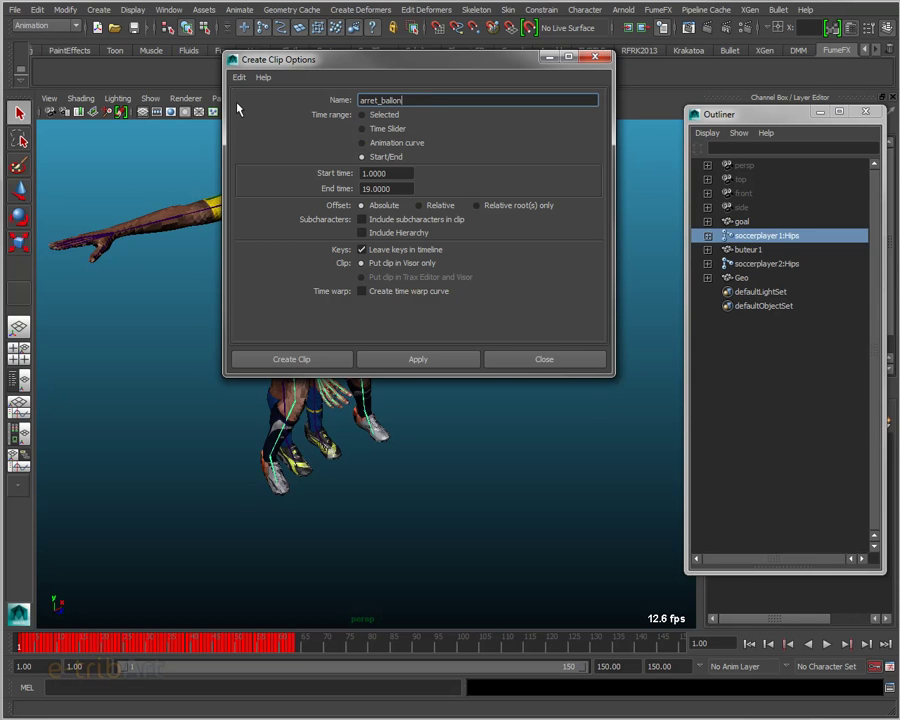
{"action": "type", "text": "01"}
{"action": "left_click", "coordinate": [401, 188]}
{"action": "left_click_drag", "start_coordinate": [401, 188], "coordinate": [325, 197]}
{"action": "type", "text": "64"}
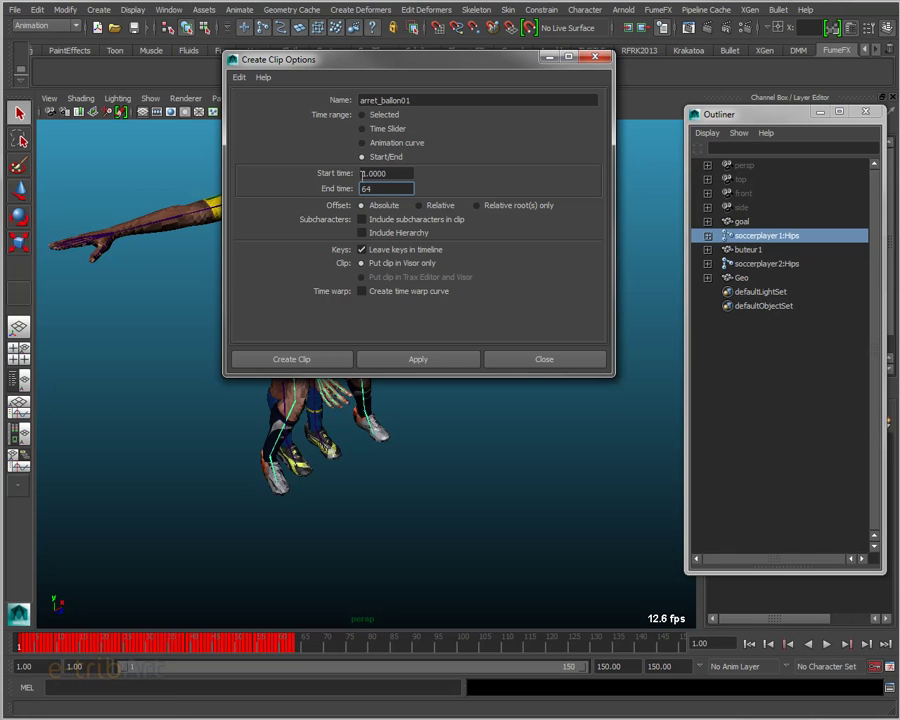
{"action": "key", "text": "shift+Tab"}
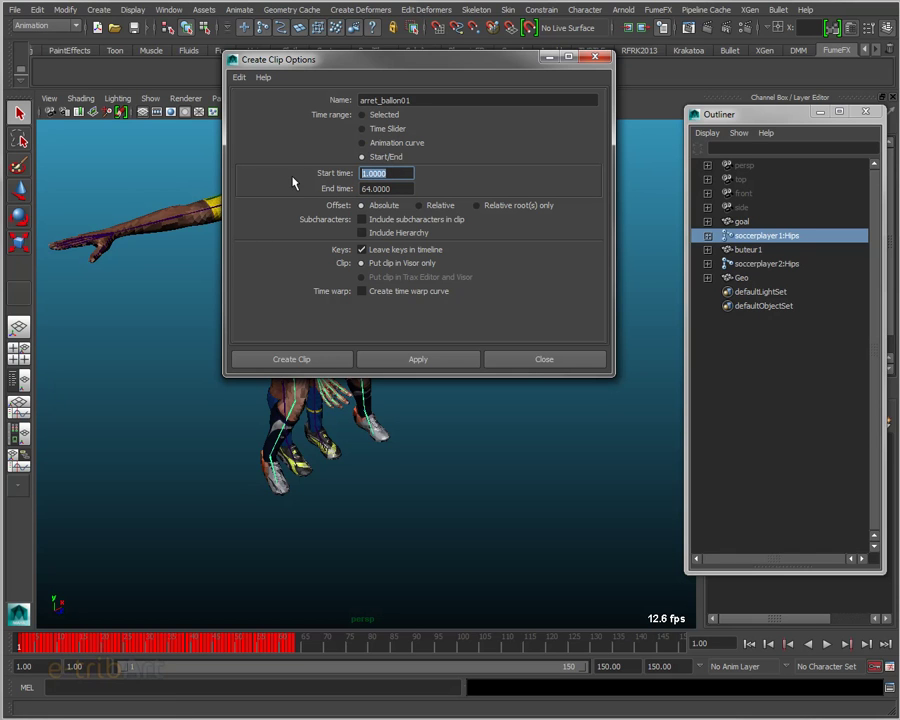
{"action": "key", "text": "Tab"}
{"action": "left_click", "coordinate": [390, 188]}
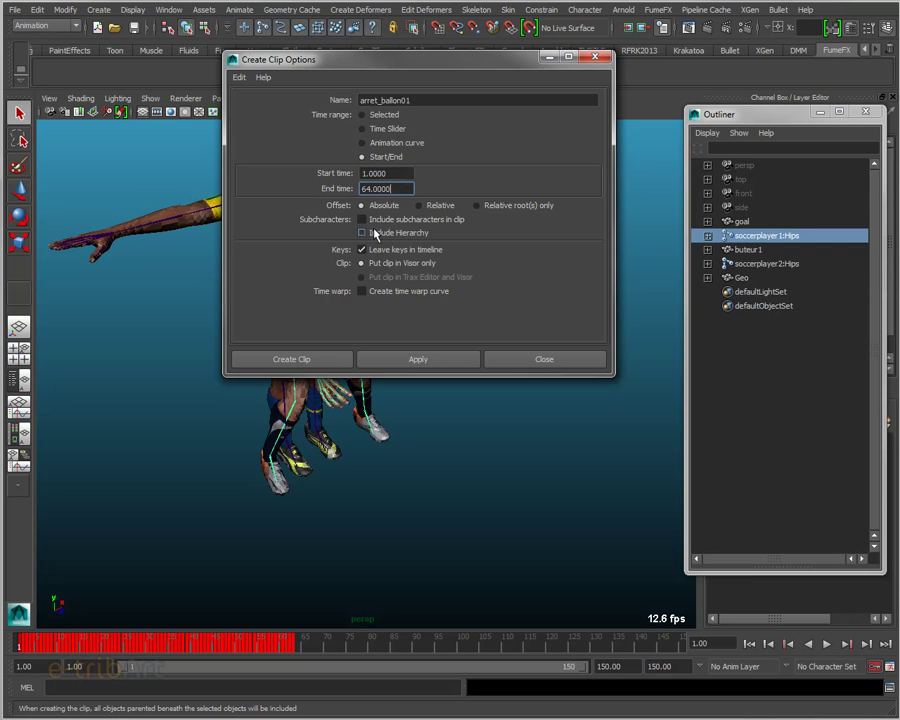
{"action": "left_click", "coordinate": [375, 234]}
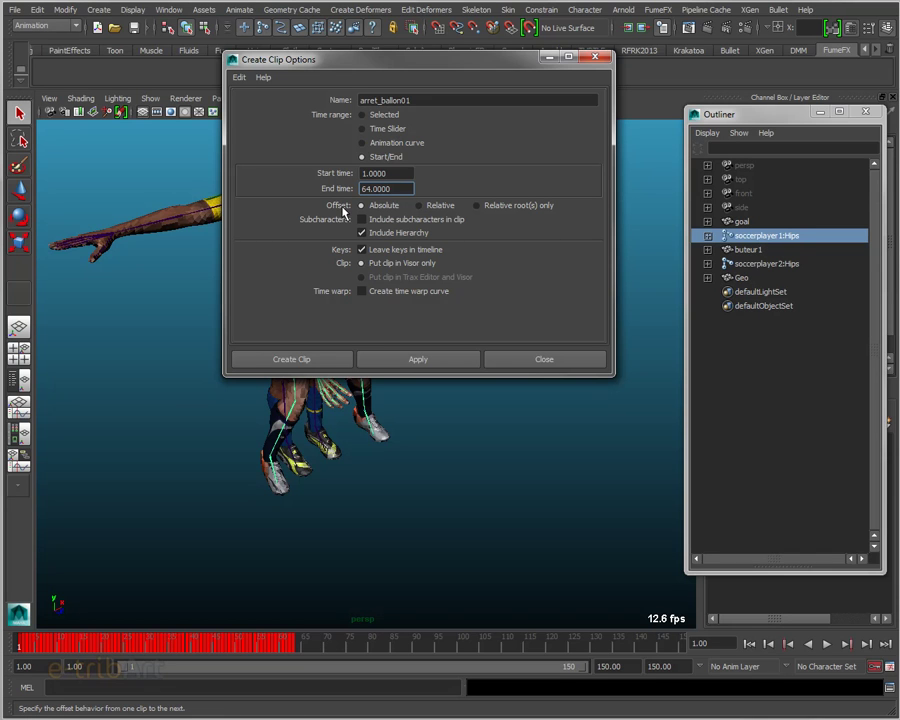
{"action": "left_click", "coordinate": [478, 205]}
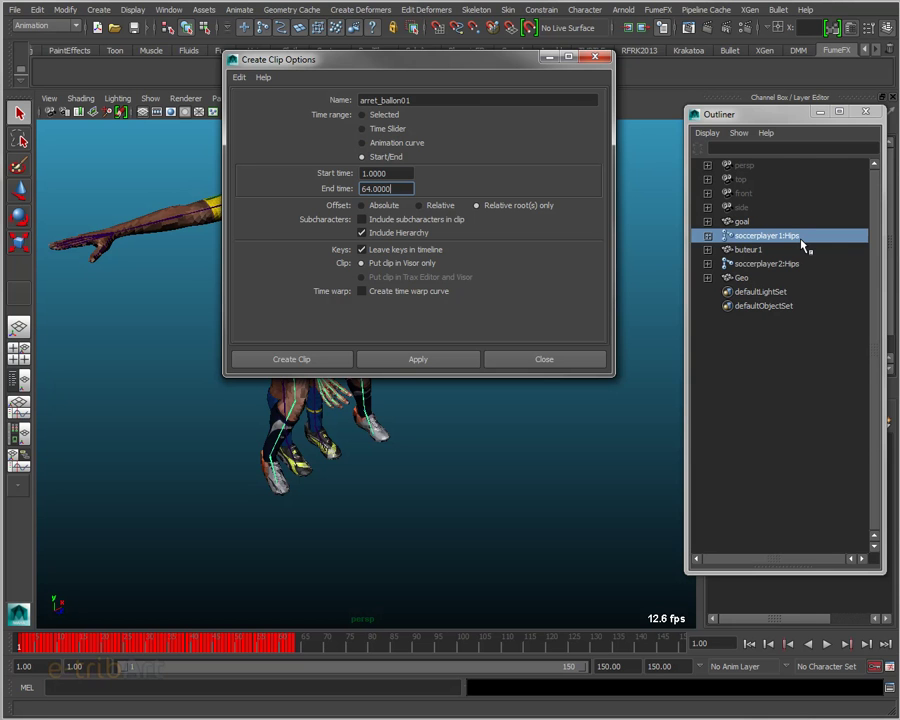
- Play the goalkeeper's dive to check it ends near frame 63, then scrub back to frame 1
{"action": "left_click_drag", "start_coordinate": [468, 59], "coordinate": [686, 17]}
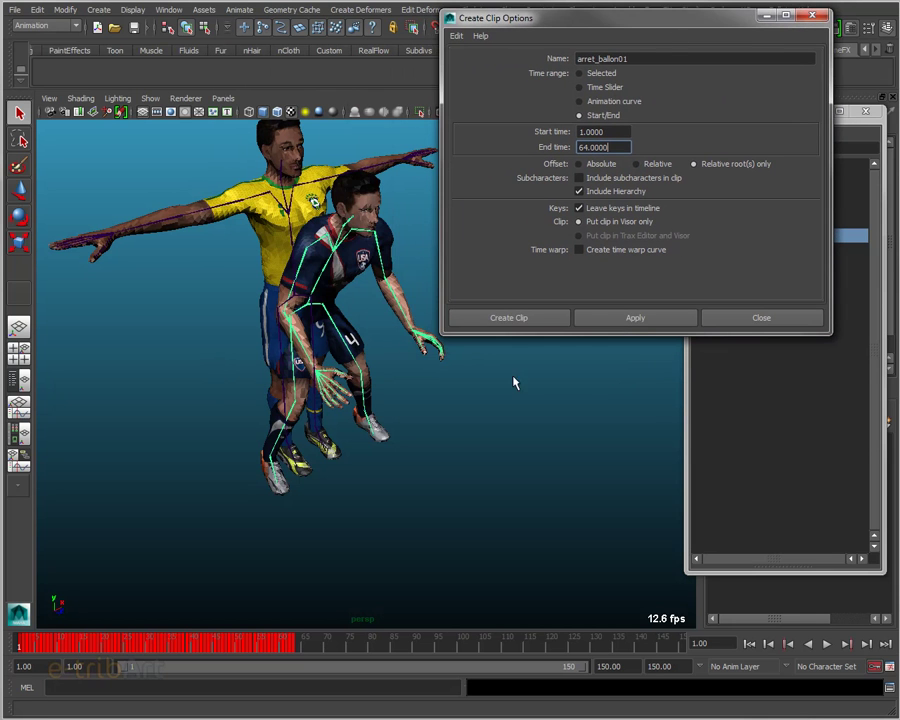
{"action": "key", "text": "alt+v"}
{"action": "left_click", "coordinate": [257, 645]}
{"action": "left_click_drag", "start_coordinate": [623, 23], "coordinate": [725, 27]}
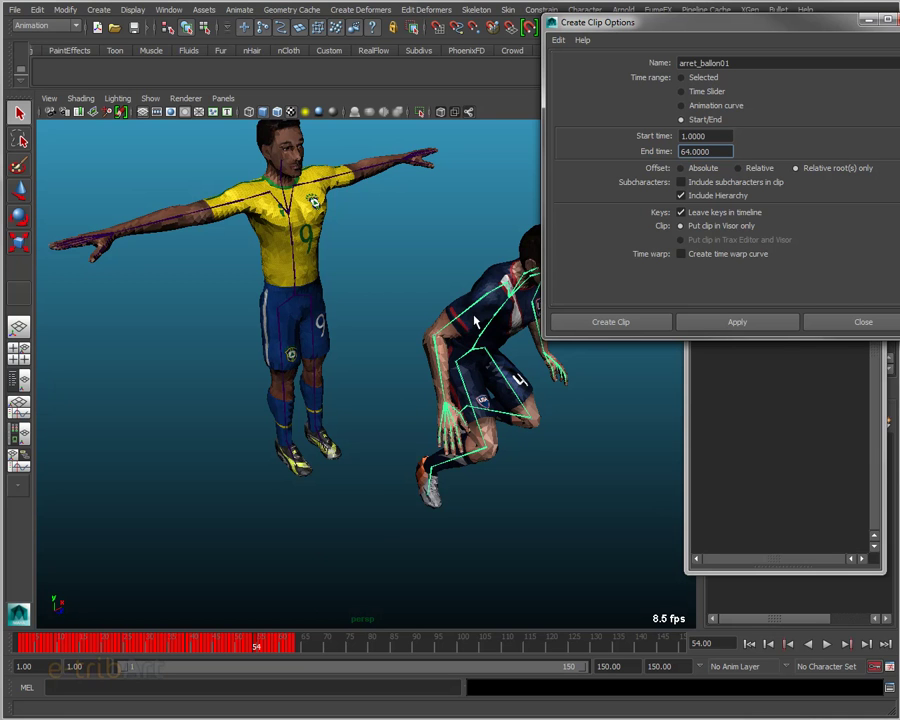
{"action": "key", "text": "alt+v"}
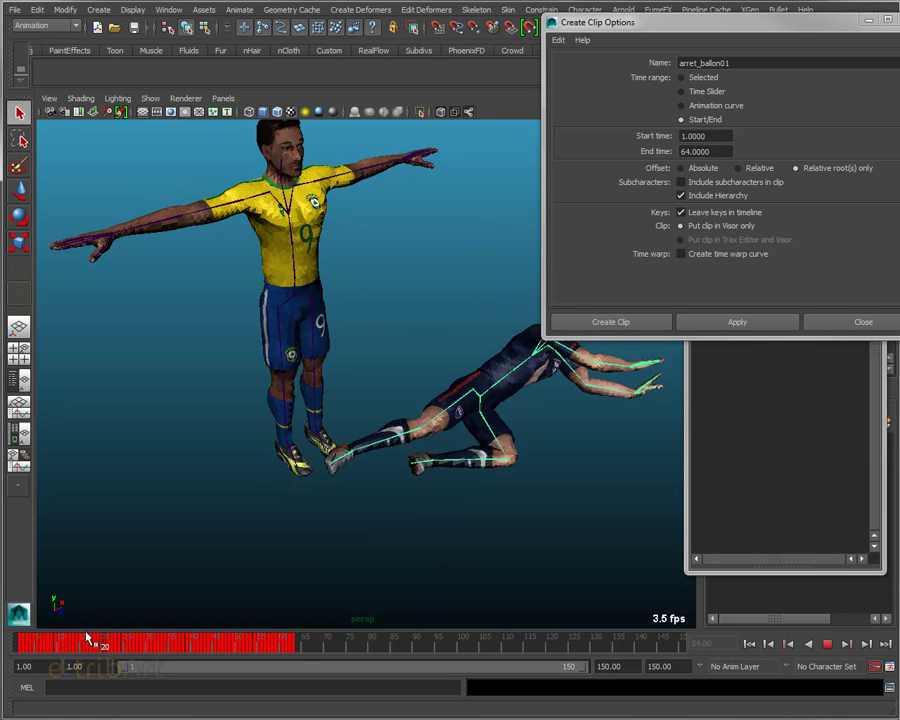
{"action": "left_click", "coordinate": [296, 647]}
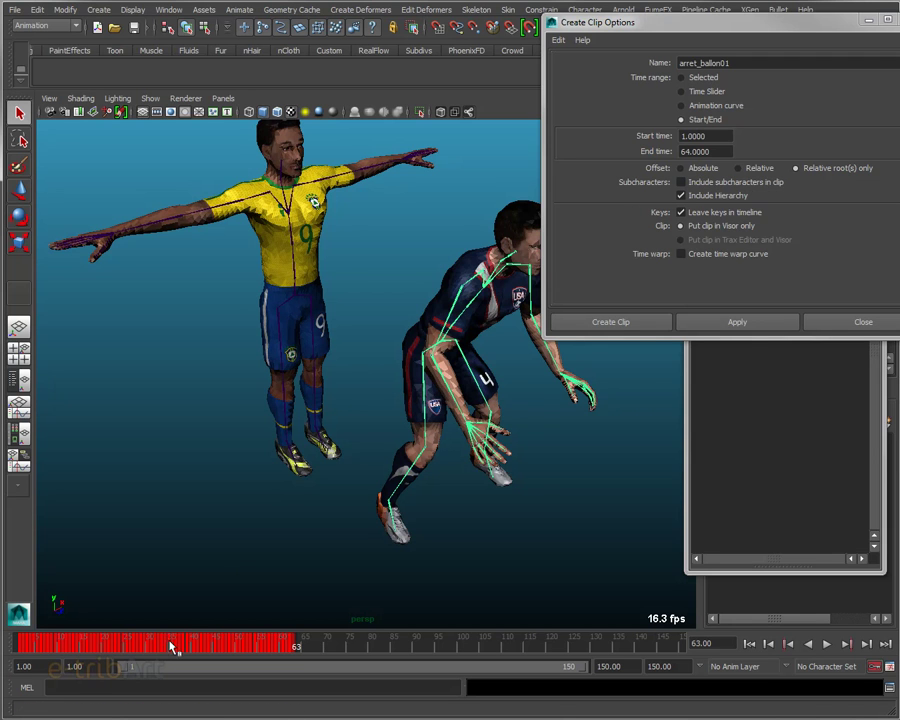
{"action": "key", "text": "alt+v"}
{"action": "key", "text": "alt+v"}
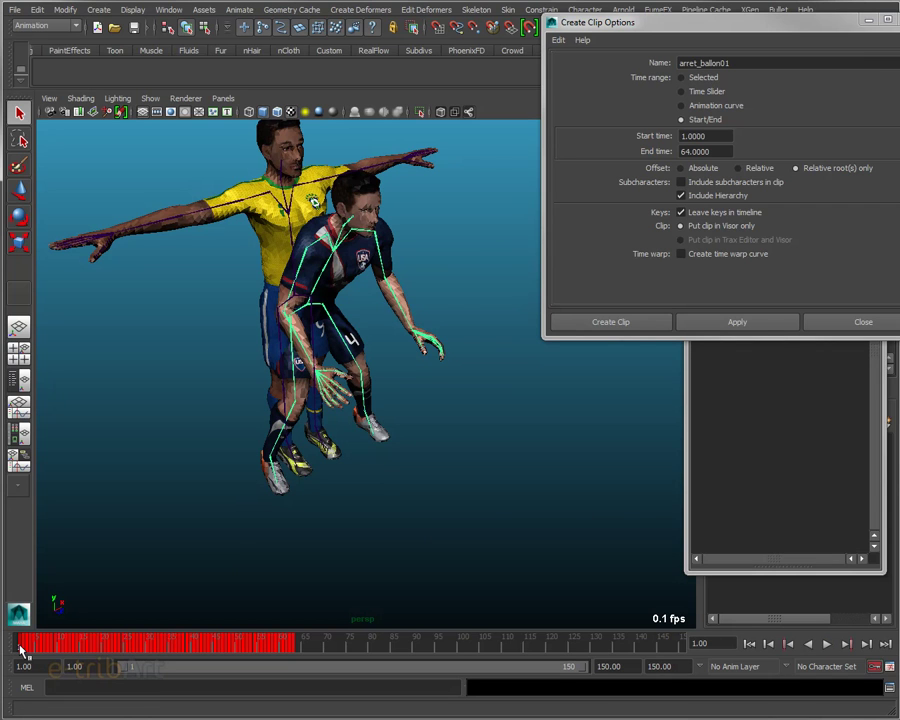
{"action": "key", "text": "alt+v"}
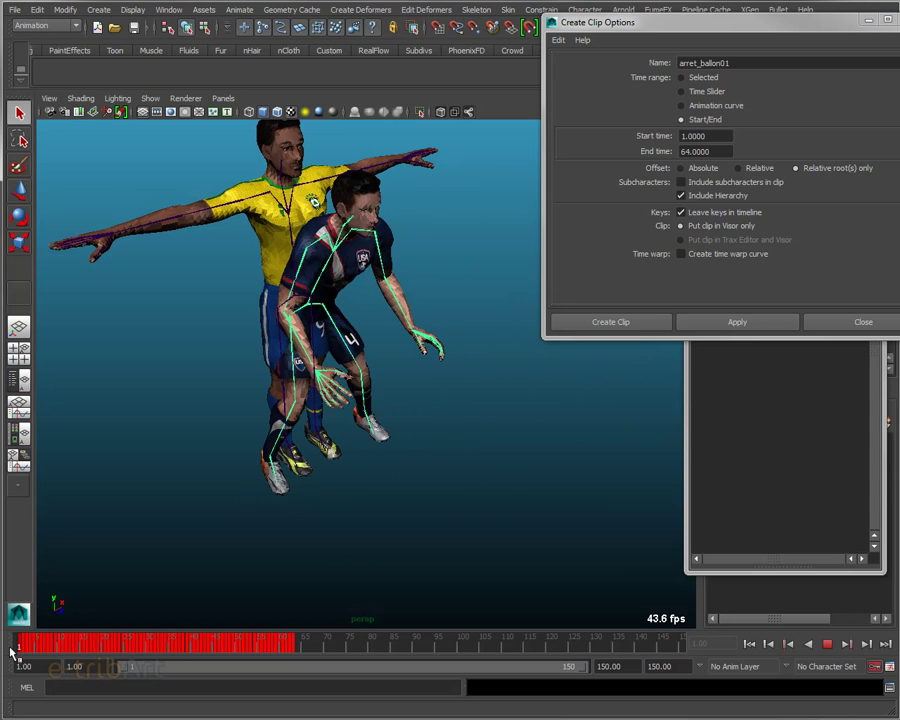
{"action": "left_click_drag", "start_coordinate": [273, 652], "coordinate": [295, 652]}
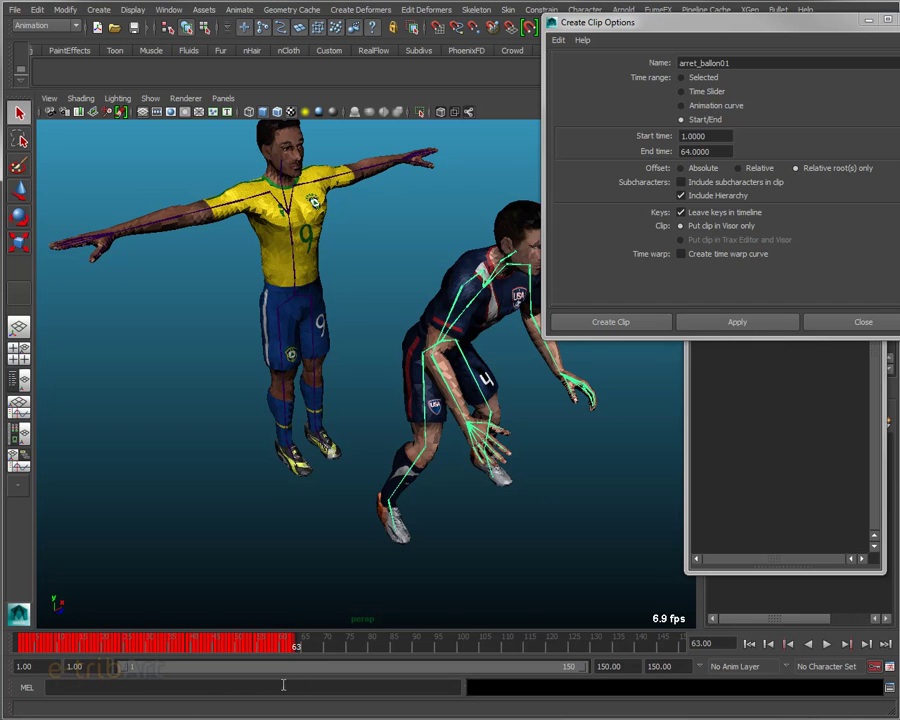
{"action": "key", "text": "alt+v"}
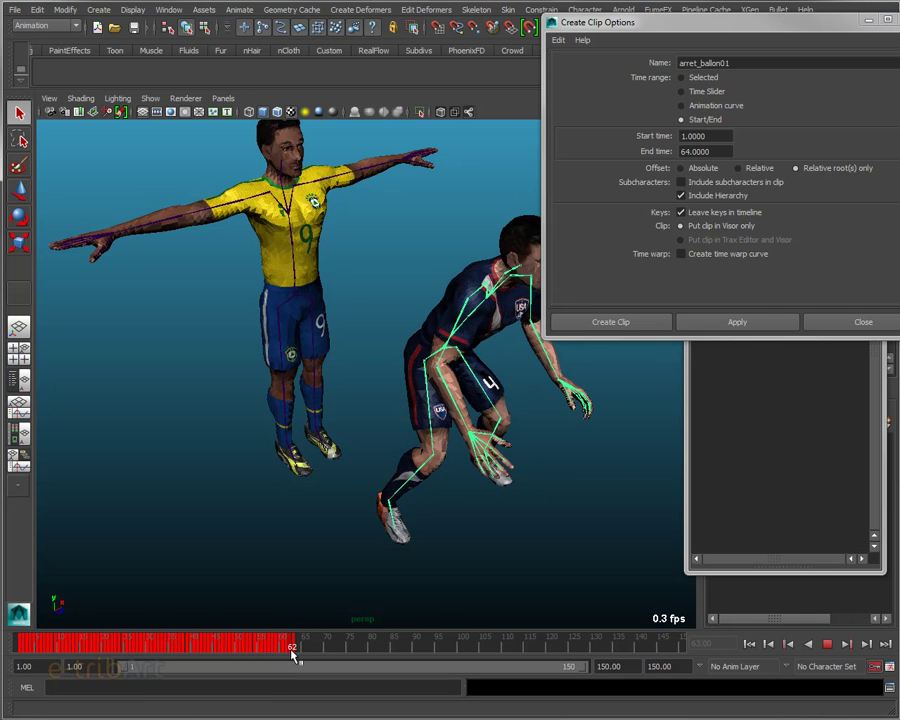
{"action": "key", "text": "alt+v"}
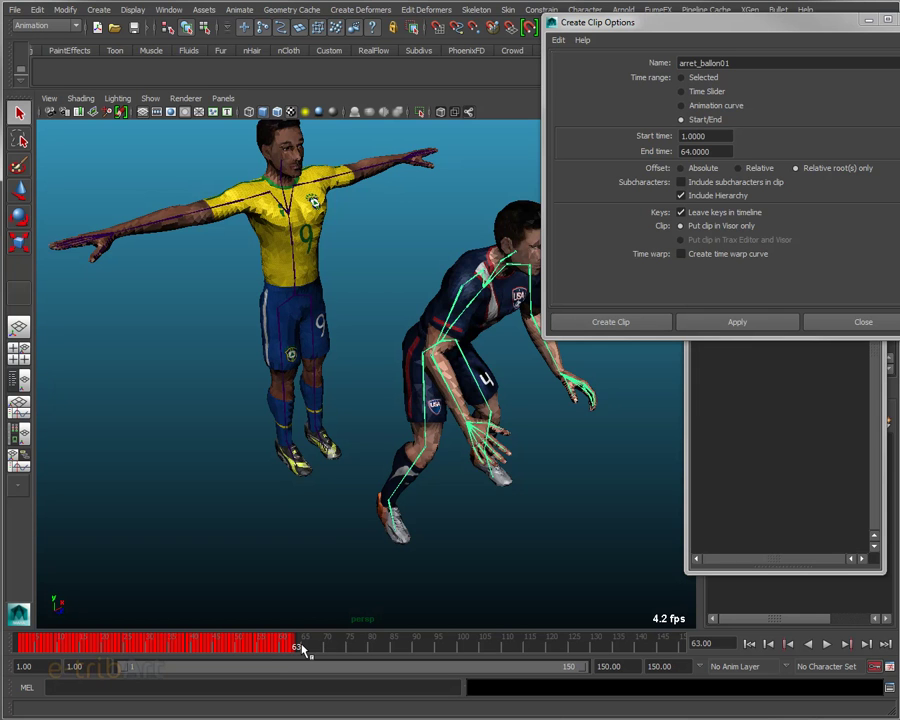
{"action": "left_click_drag", "start_coordinate": [293, 645], "coordinate": [8, 655]}
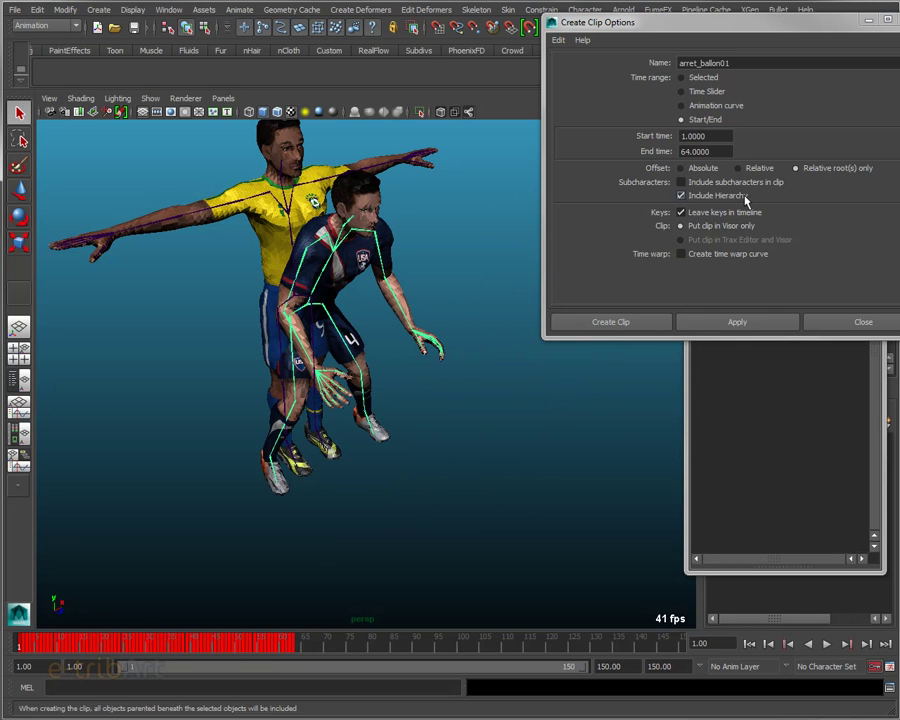
- Move the clip options window back and uncheck Leave keys in timeline
{"action": "left_click_drag", "start_coordinate": [650, 22], "coordinate": [550, 65]}
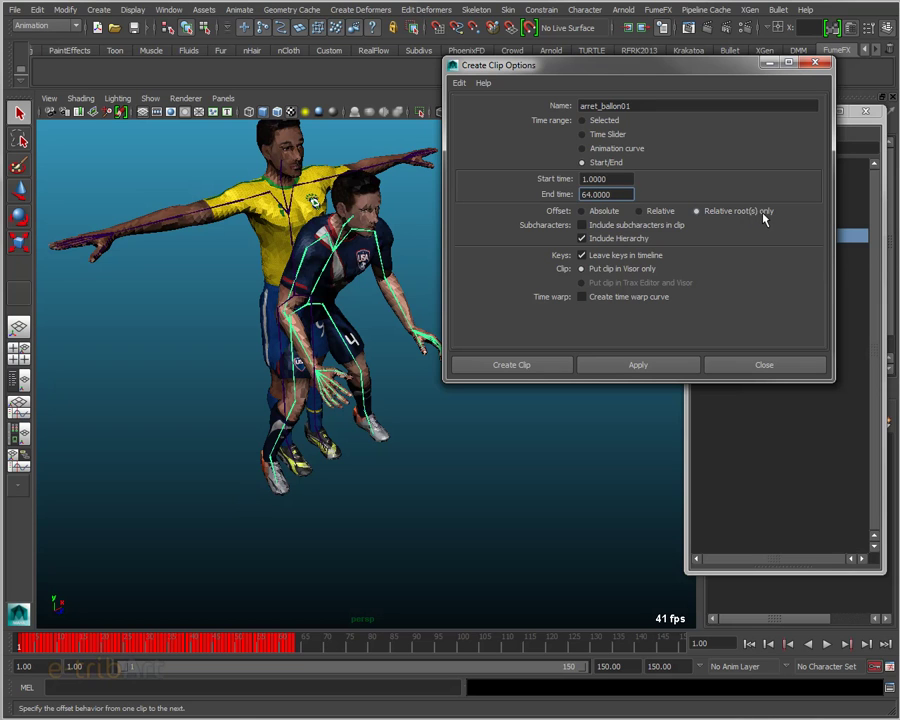
{"action": "left_click", "coordinate": [615, 258]}
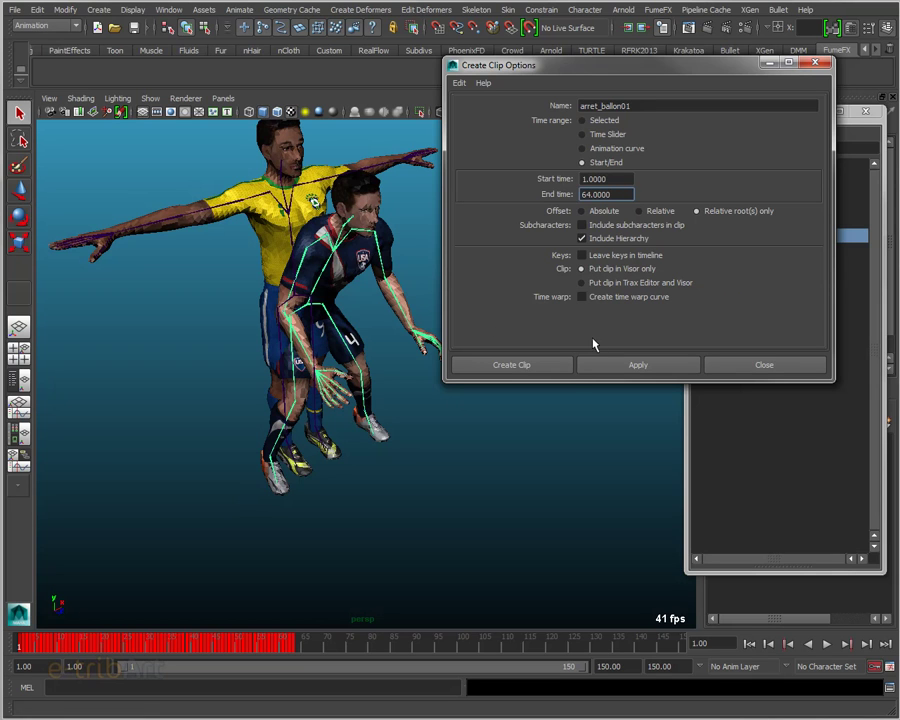
- Create the arret_ballon01 clip and play the scene
{"action": "left_click", "coordinate": [530, 368]}
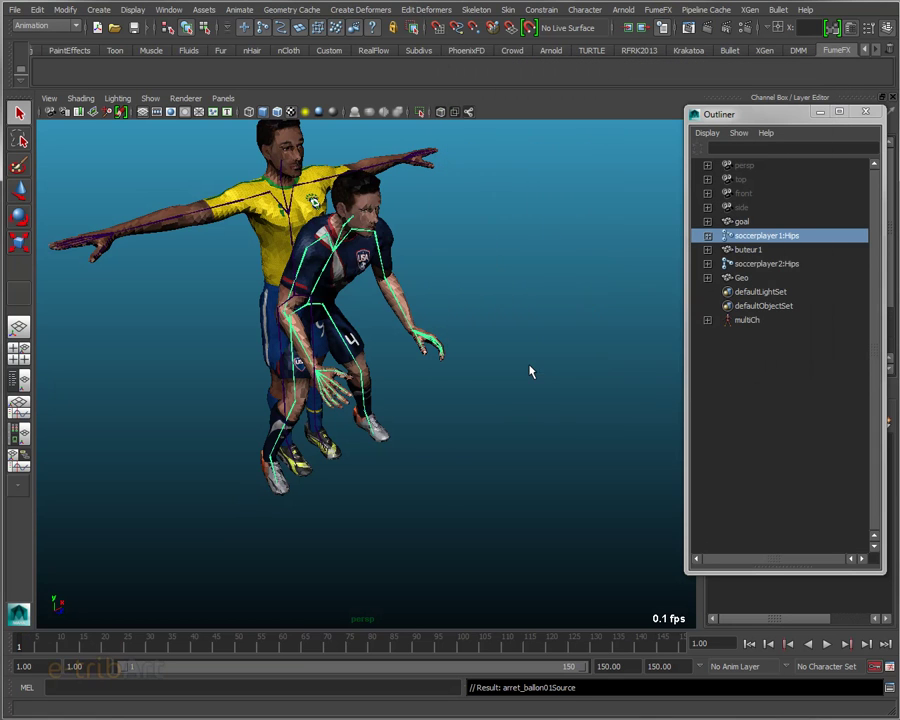
{"action": "key", "text": "alt+v"}
{"action": "left_click", "coordinate": [175, 14]}
{"action": "key", "text": "Escape"}
- Make multiCh the current character set and select it in the Outliner
{"action": "left_click", "coordinate": [833, 667]}
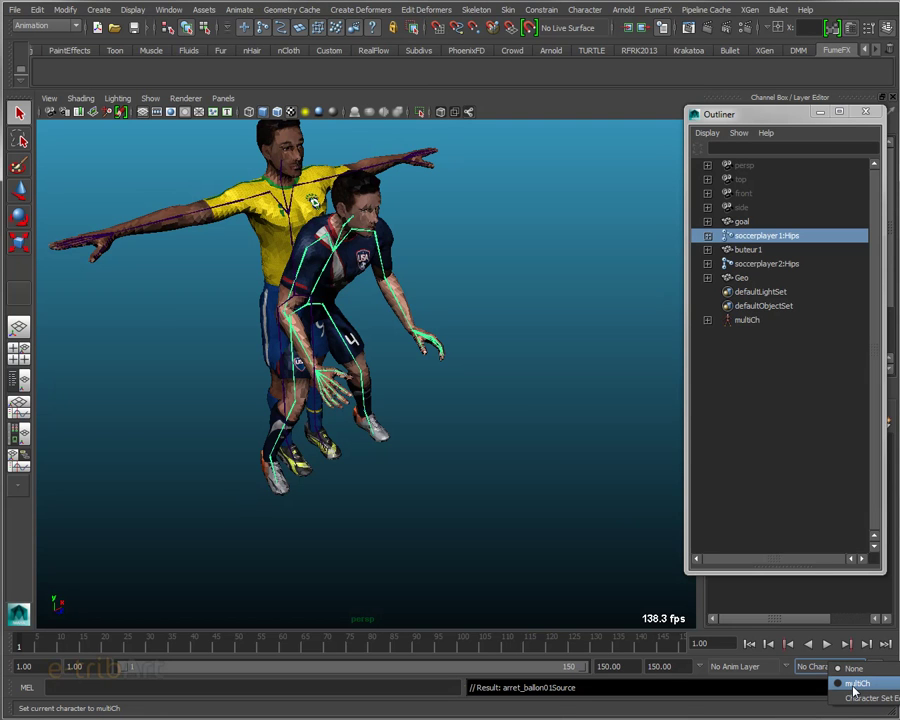
{"action": "left_click", "coordinate": [853, 686]}
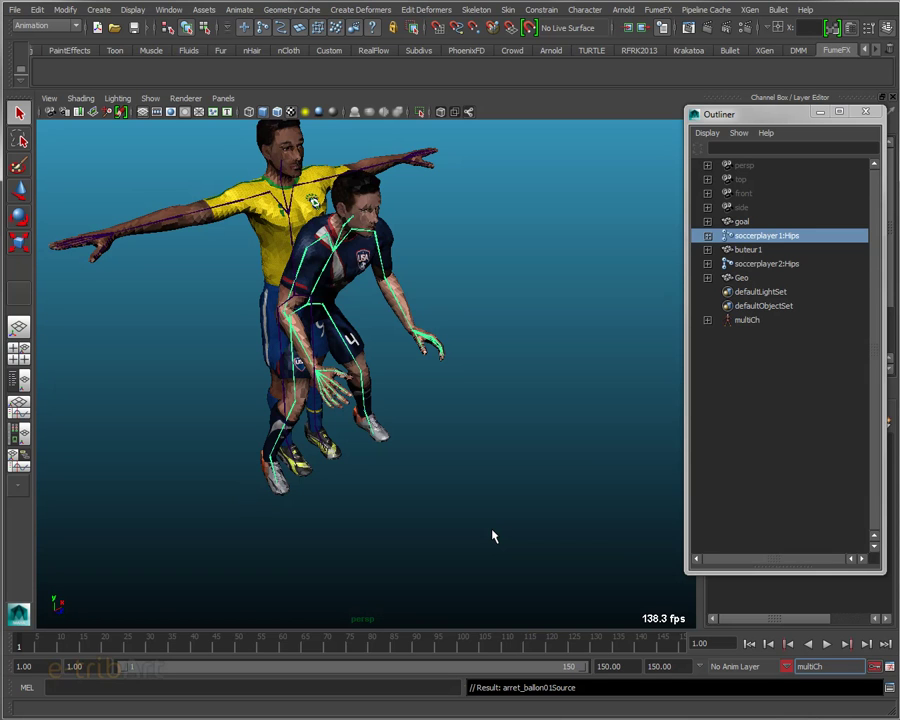
{"action": "left_click", "coordinate": [746, 321]}
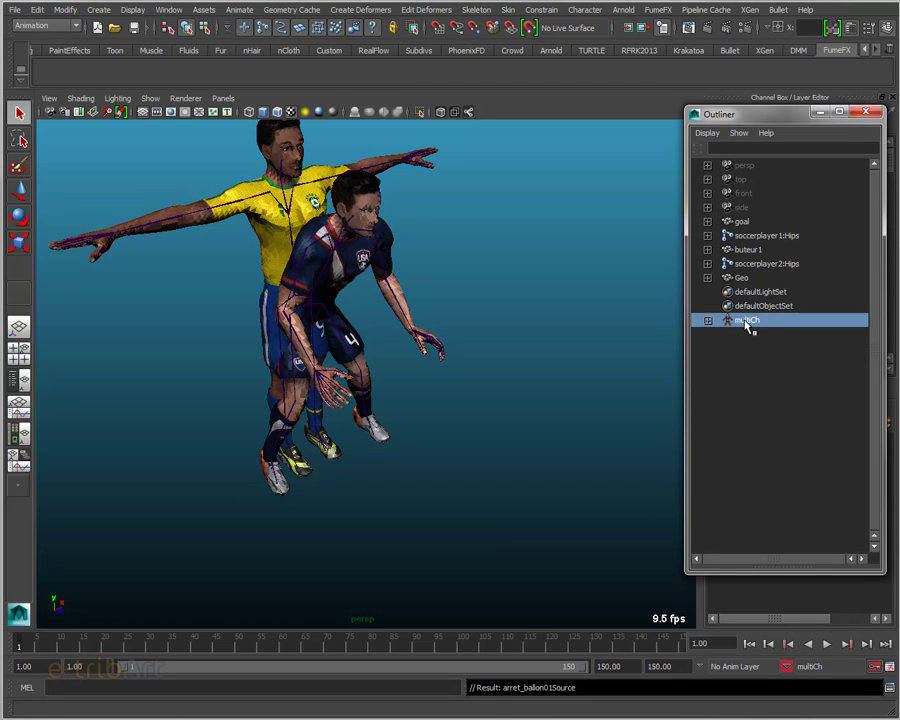
- Rename the multiCh character set to multiCh_goal in the Outliner
{"action": "double_click", "coordinate": [748, 322]}
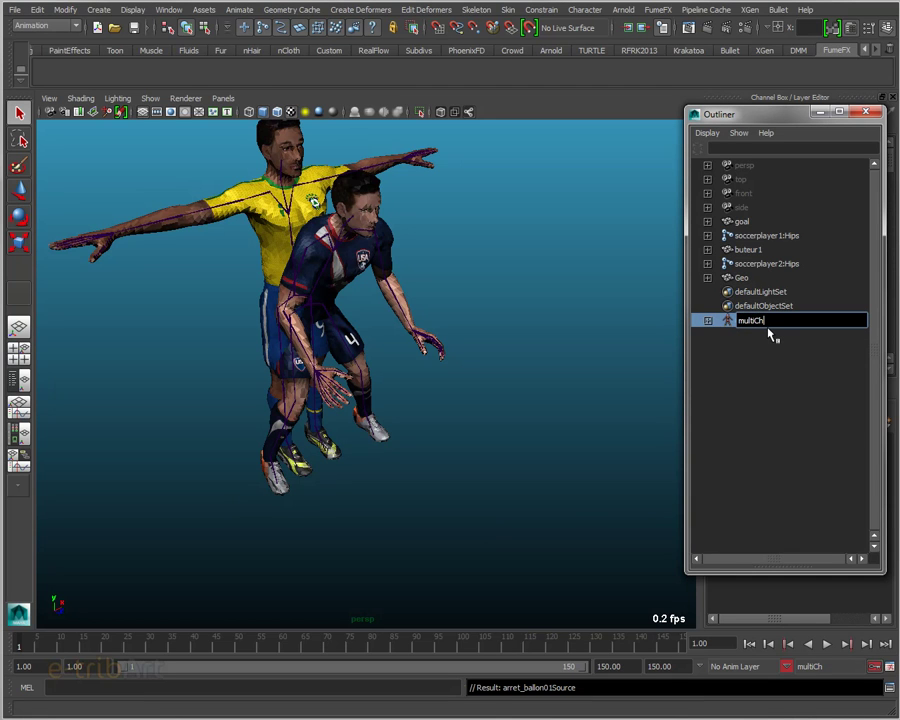
{"action": "type", "text": "_goal"}
{"action": "key", "text": "Return"}
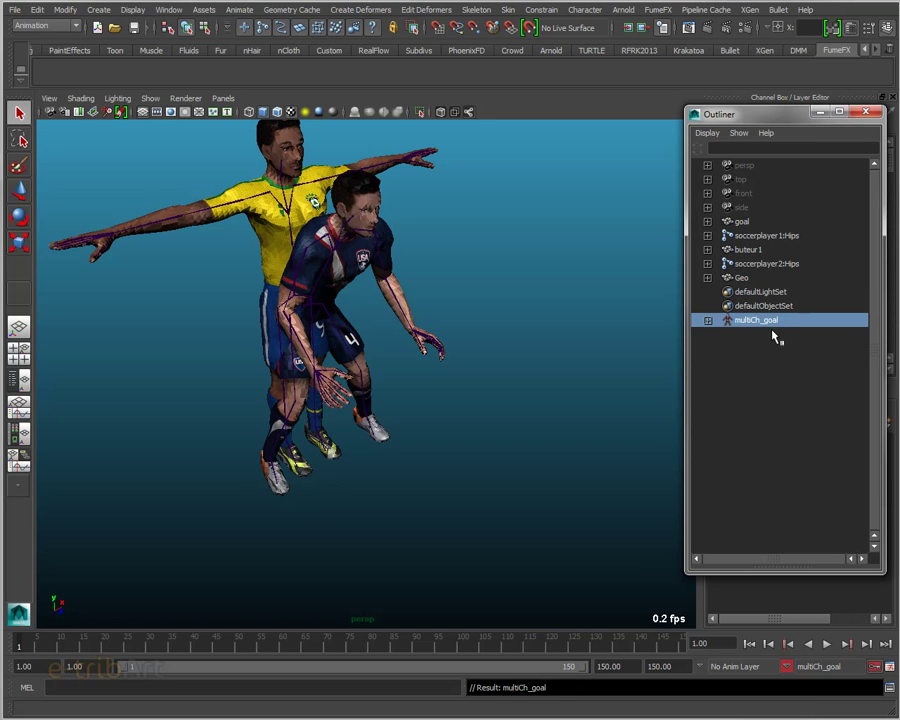
- Expand multiCh_goal to inspect its RightFoot.Rotate X and RightUpLeg.Rotate Z channels, then collapse it
{"action": "left_click", "coordinate": [708, 320]}
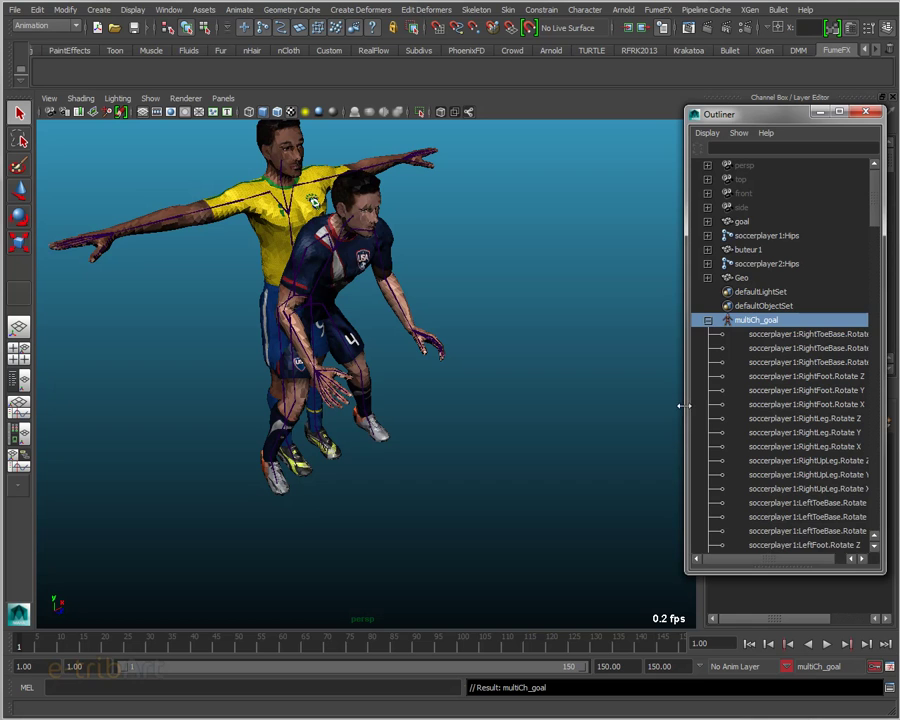
{"action": "left_click_drag", "start_coordinate": [685, 405], "coordinate": [550, 401]}
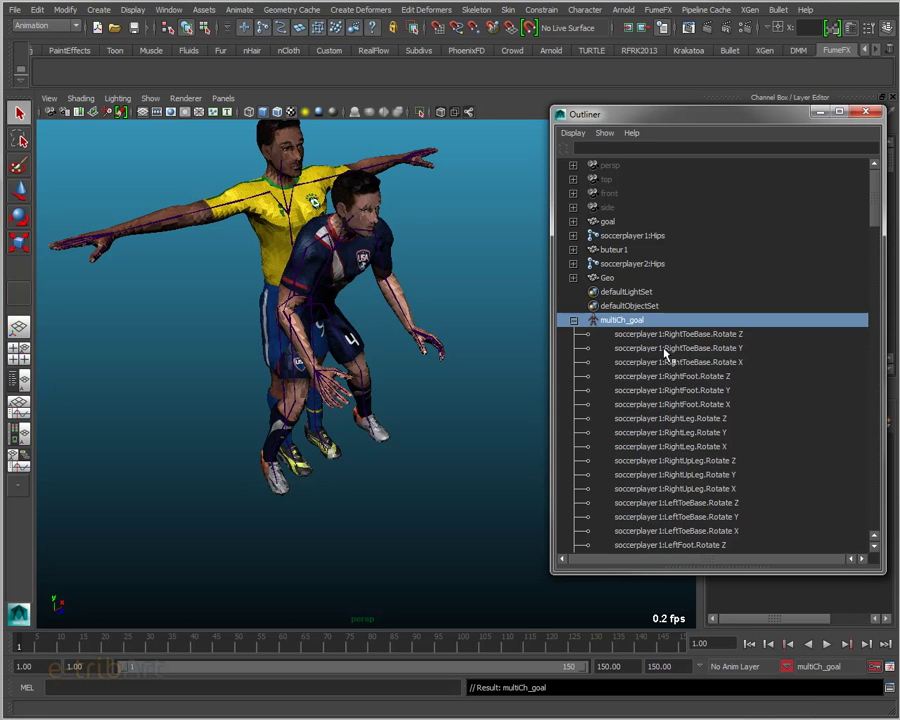
{"action": "left_click", "coordinate": [677, 404]}
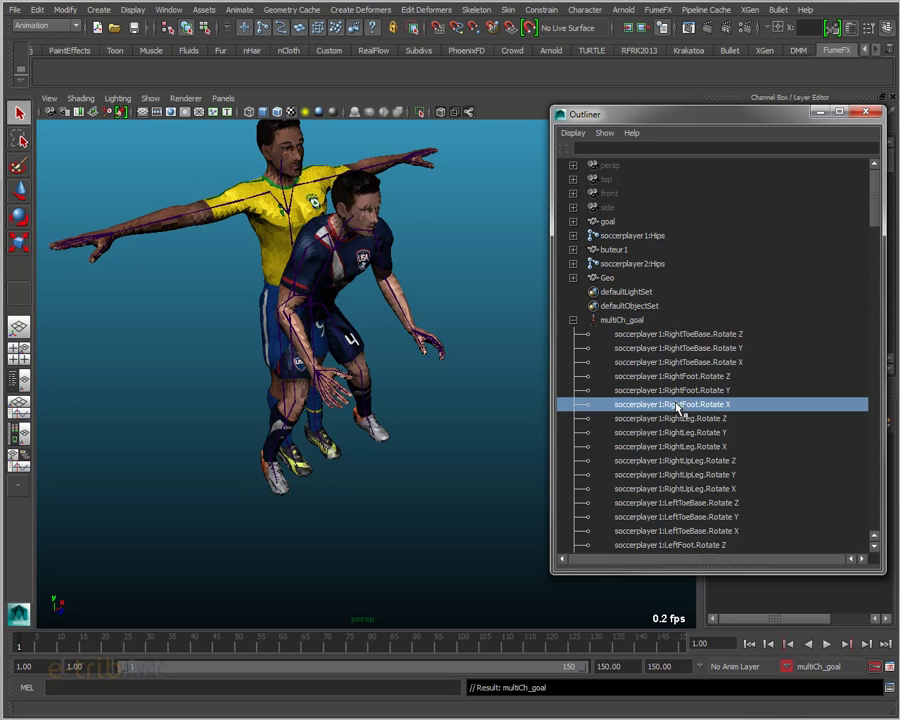
{"action": "left_click", "coordinate": [689, 464]}
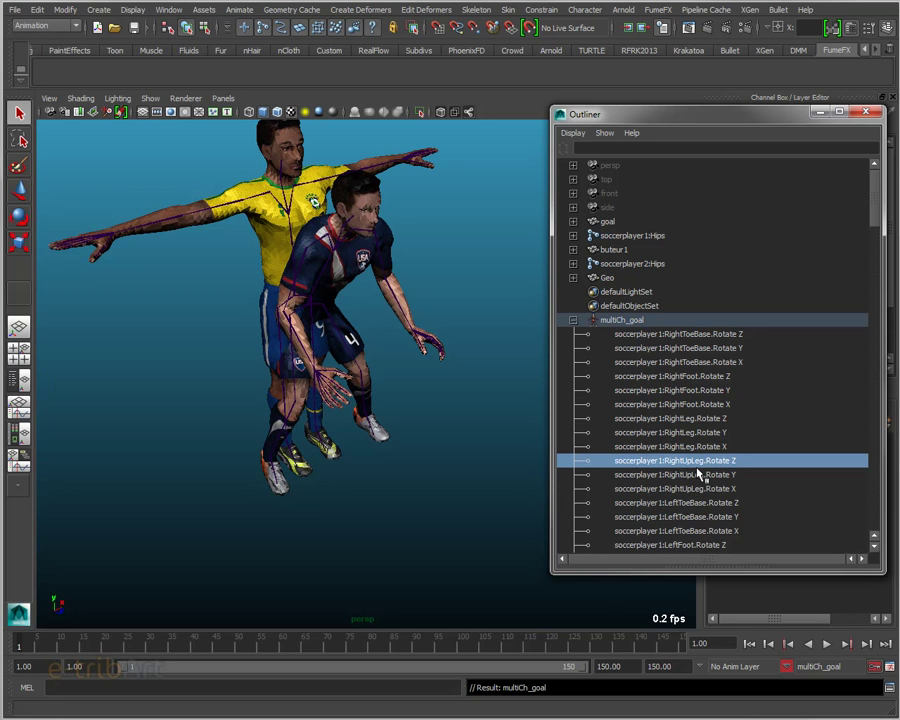
{"action": "left_click", "coordinate": [623, 321]}
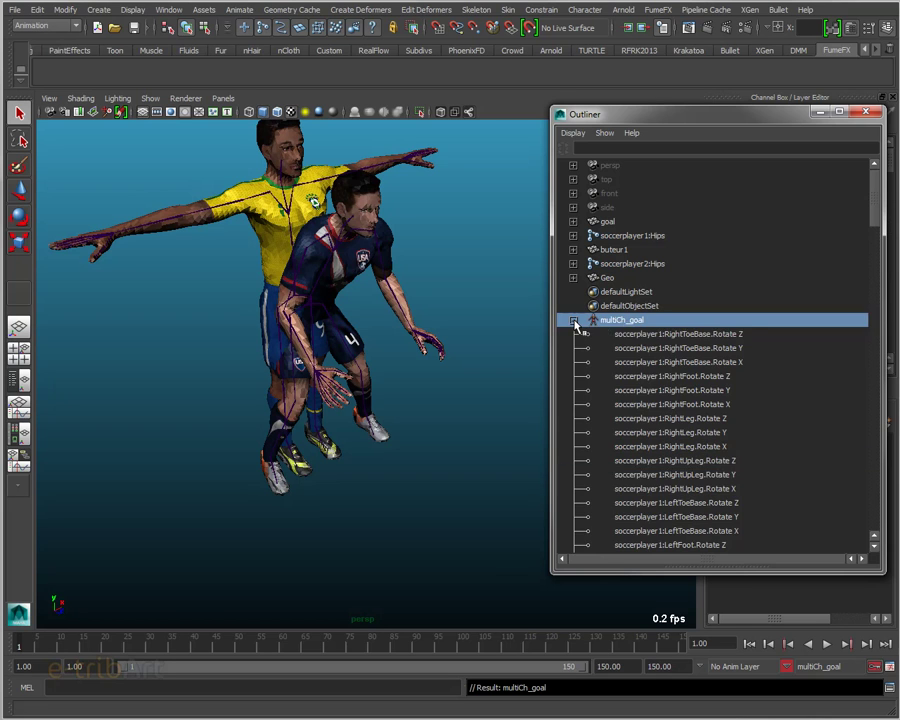
{"action": "left_click", "coordinate": [575, 321]}
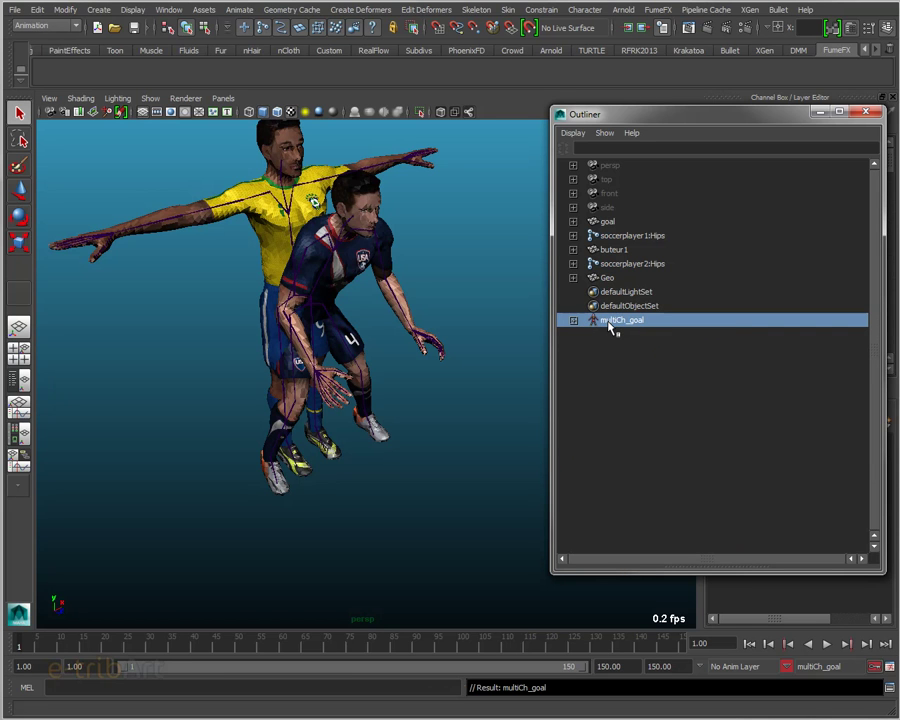
{"action": "left_click", "coordinate": [240, 10]}
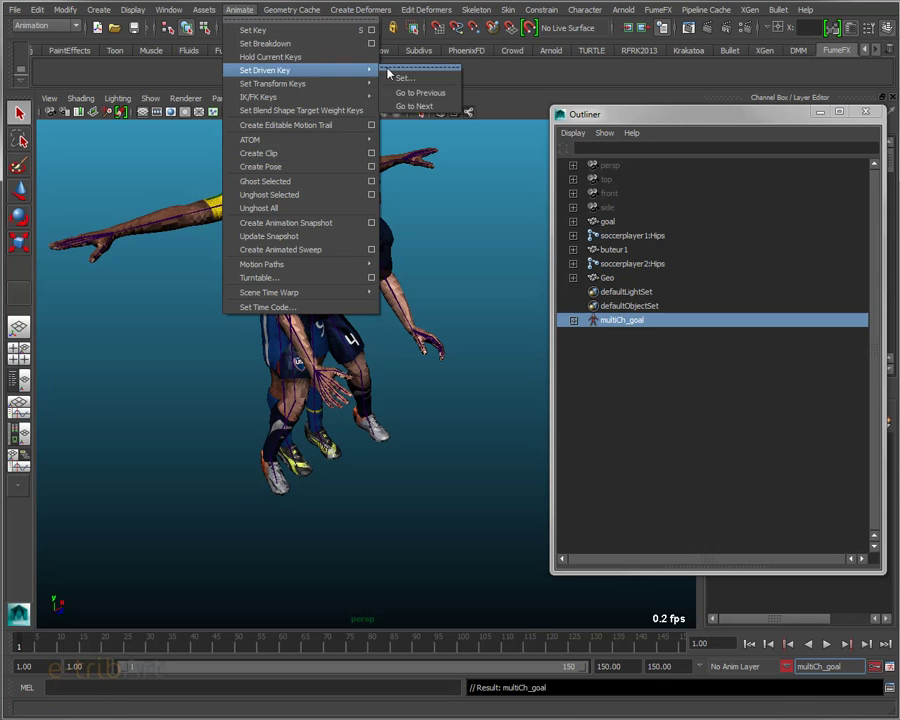
- Browse the Animate and Character menu commands without choosing any, and move the Outliner up and left
{"action": "left_click", "coordinate": [594, 16]}
{"action": "left_click", "coordinate": [593, 12]}
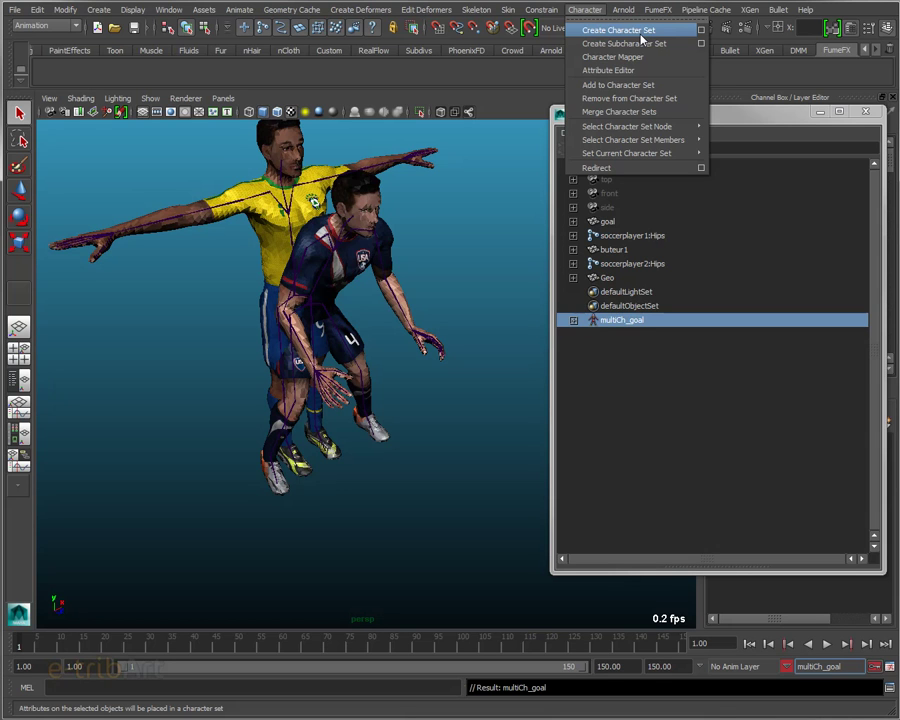
{"action": "left_click", "coordinate": [520, 107]}
{"action": "left_click", "coordinate": [239, 10]}
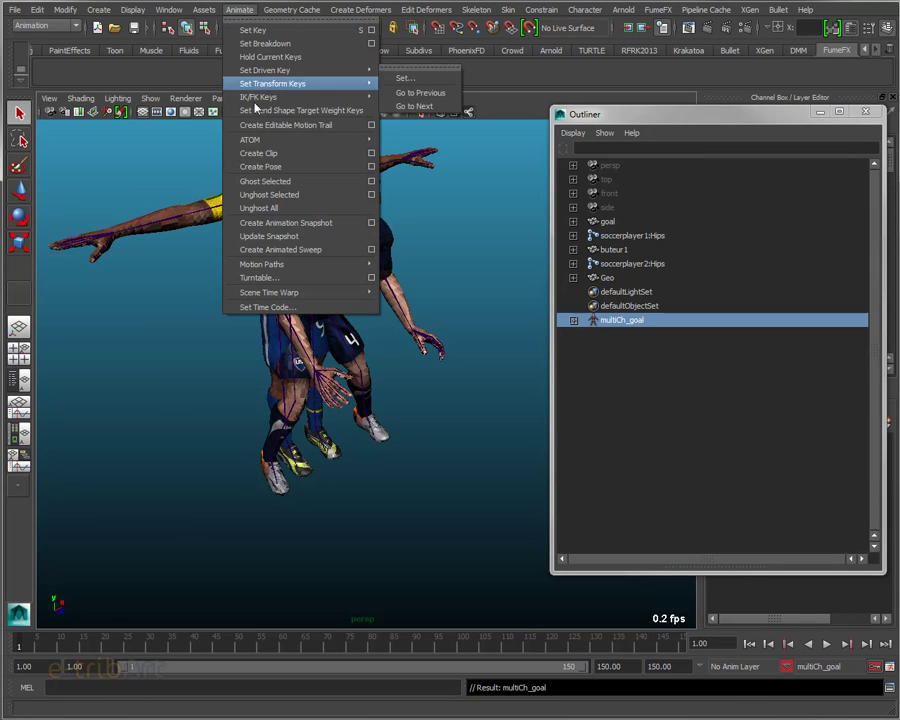
{"action": "left_click", "coordinate": [520, 107]}
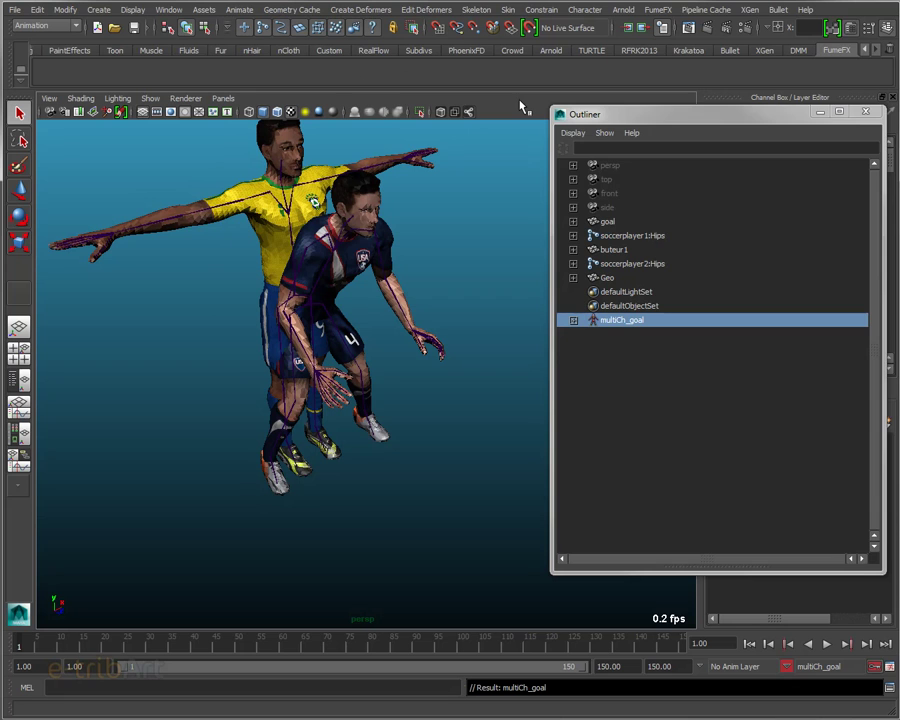
{"action": "mouse_move", "coordinate": [628, 114]}
{"action": "left_mouse_down"}
{"action": "mouse_move", "coordinate": [580, 100]}
{"action": "mouse_move", "coordinate": [576, 79]}
{"action": "left_mouse_up"}
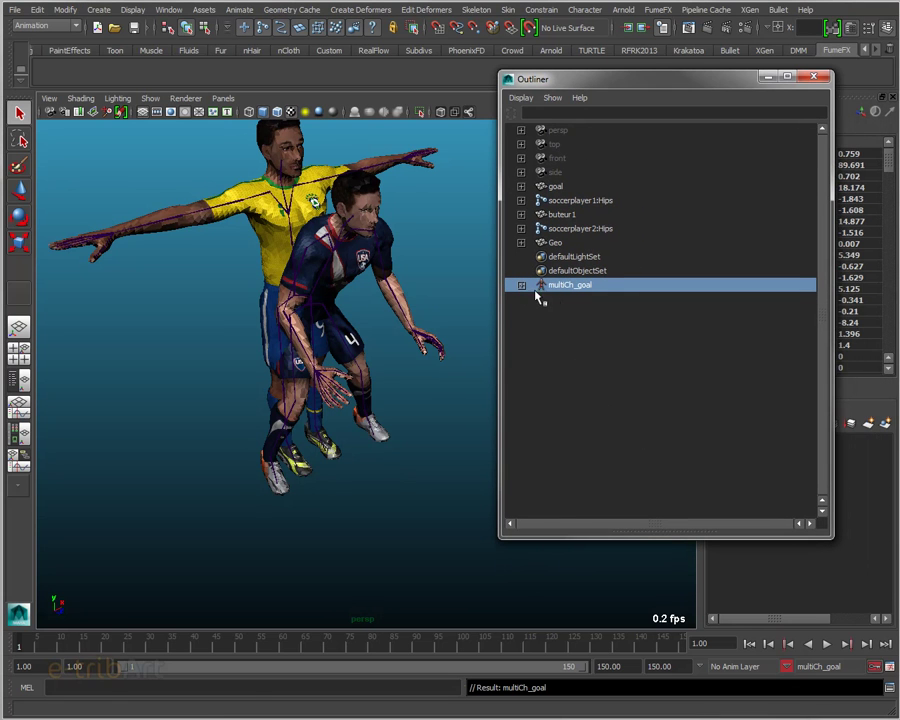
{"action": "left_click", "coordinate": [168, 10]}
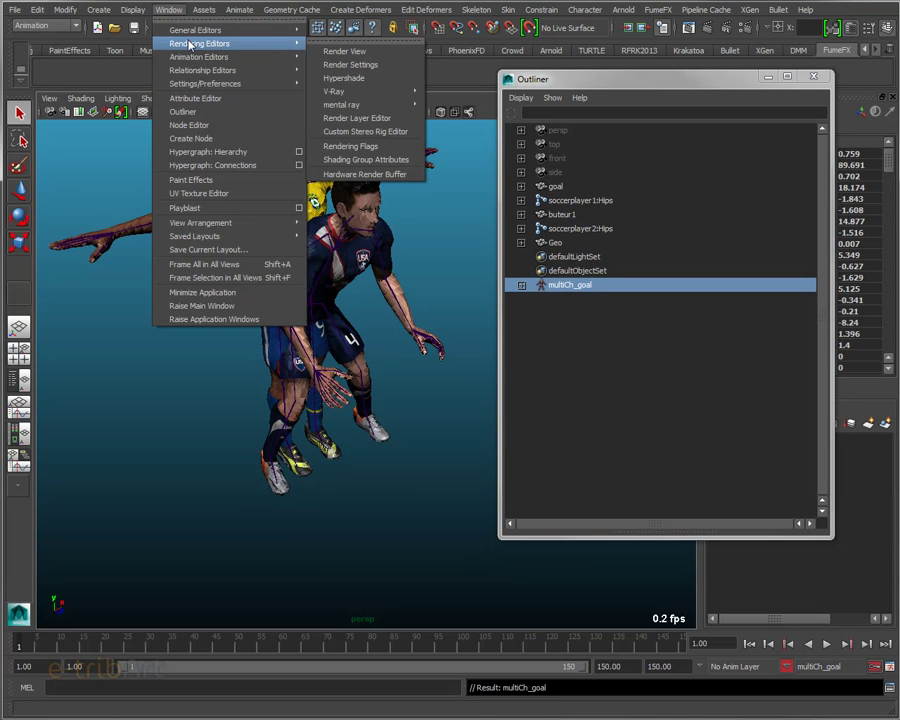
{"action": "mouse_move", "coordinate": [199, 57]}
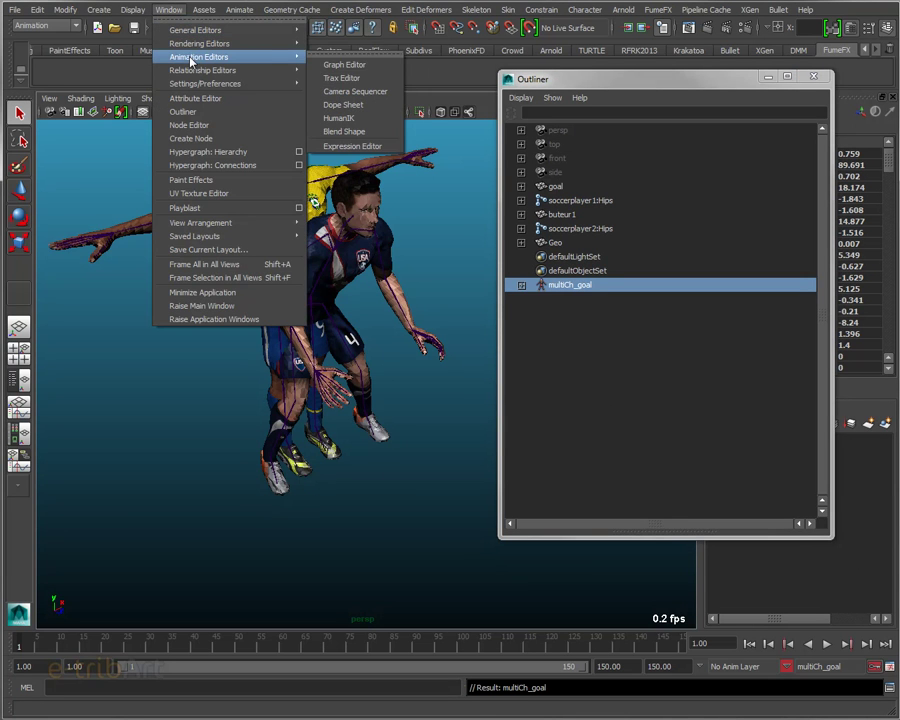
- Open the Trax Editor and position it below the players
{"action": "left_click", "coordinate": [335, 77]}
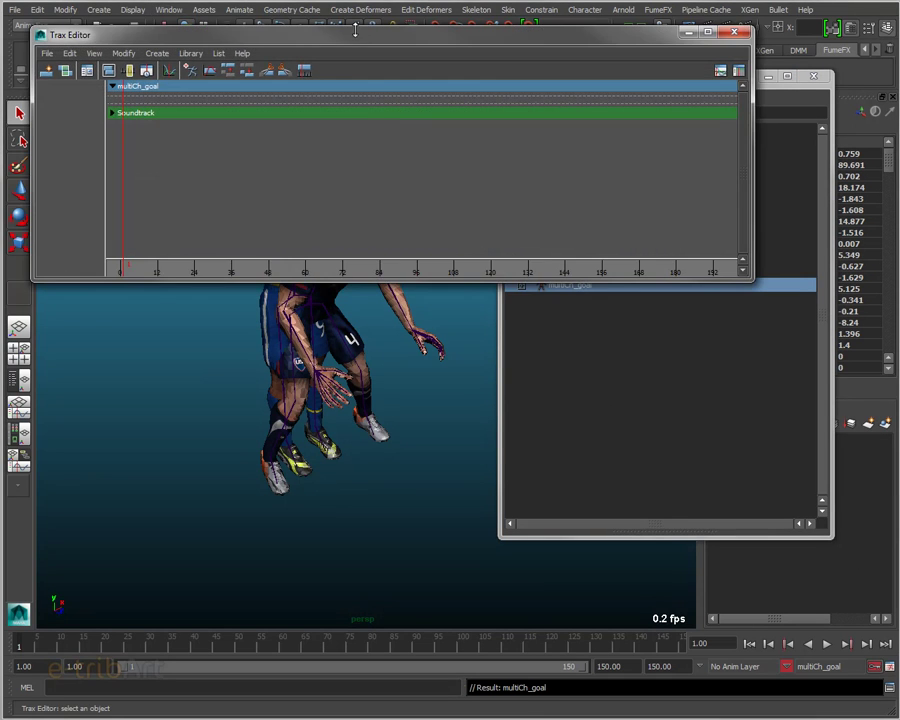
{"action": "mouse_move", "coordinate": [356, 58]}
{"action": "left_mouse_down"}
{"action": "mouse_move", "coordinate": [419, 338]}
{"action": "mouse_move", "coordinate": [418, 380]}
{"action": "left_mouse_up"}
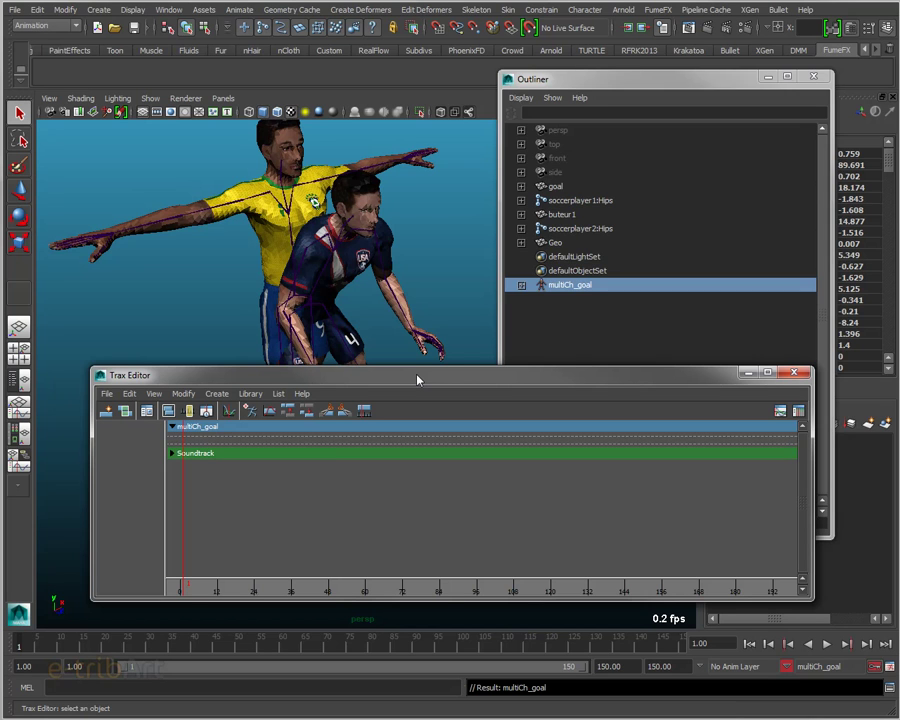
{"action": "mouse_move", "coordinate": [413, 370]}
{"action": "left_mouse_down"}
{"action": "mouse_move", "coordinate": [411, 345]}
{"action": "mouse_move", "coordinate": [386, 378]}
{"action": "left_mouse_up"}
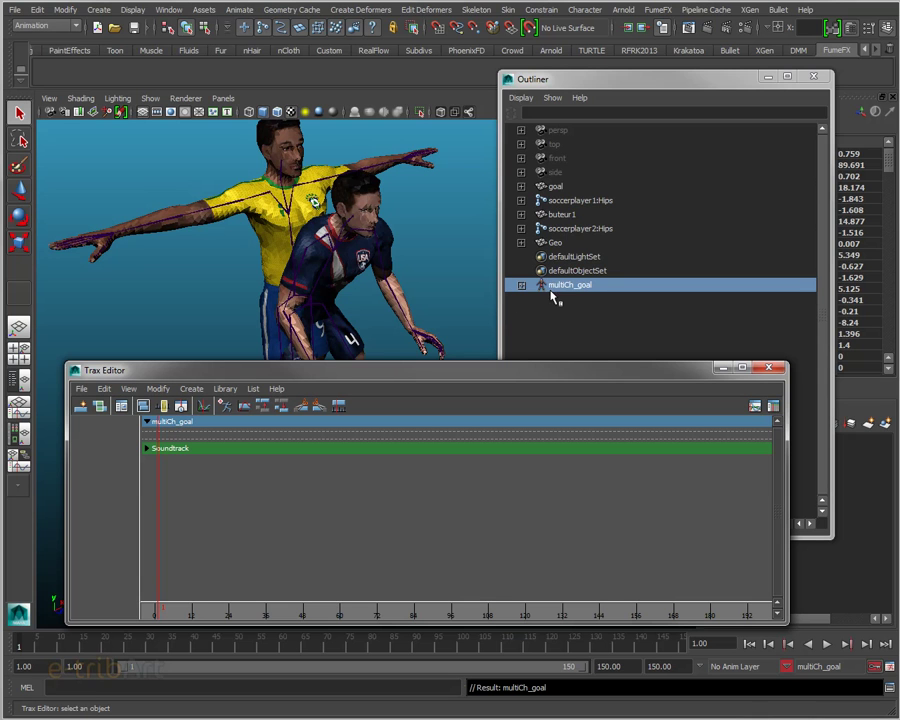
{"action": "left_click_drag", "start_coordinate": [537, 375], "coordinate": [512, 363]}
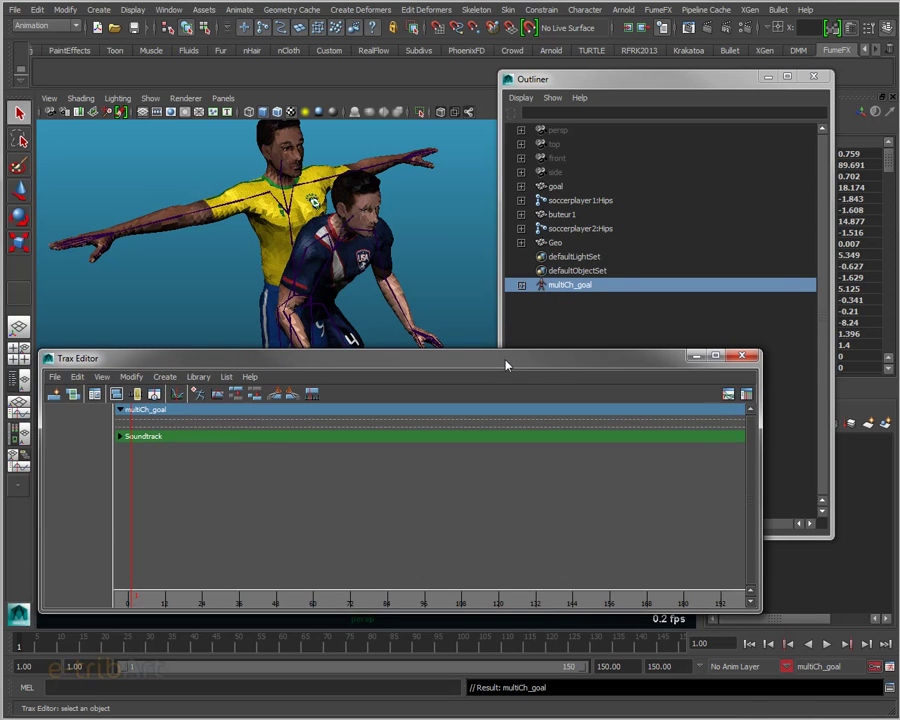
- Reset the current character to None, then to multiCh_goal, and load it into the Trax Editor
{"action": "left_click", "coordinate": [850, 672]}
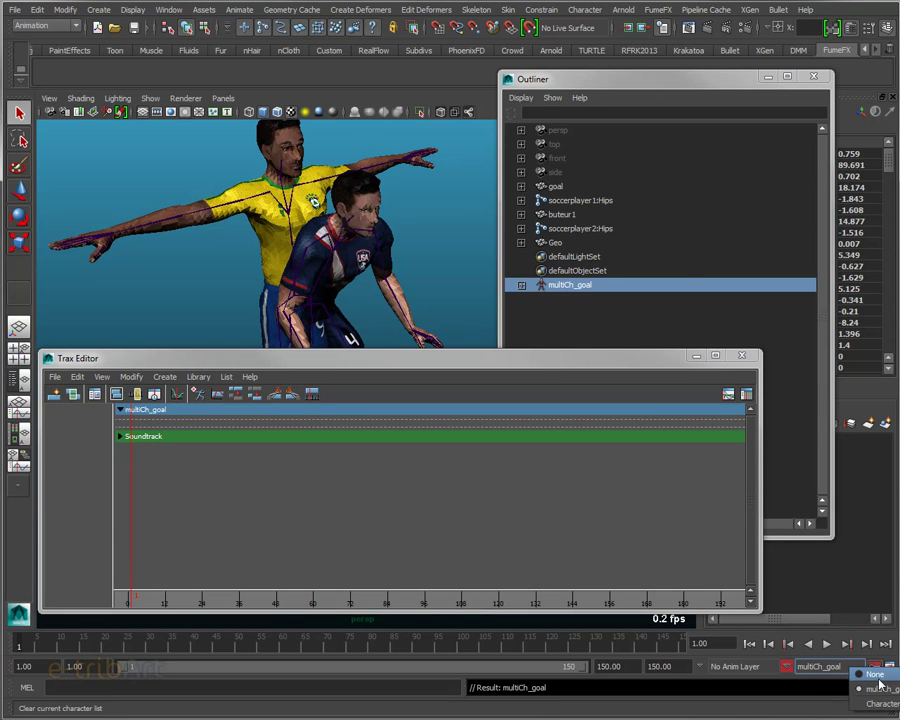
{"action": "left_click", "coordinate": [860, 674]}
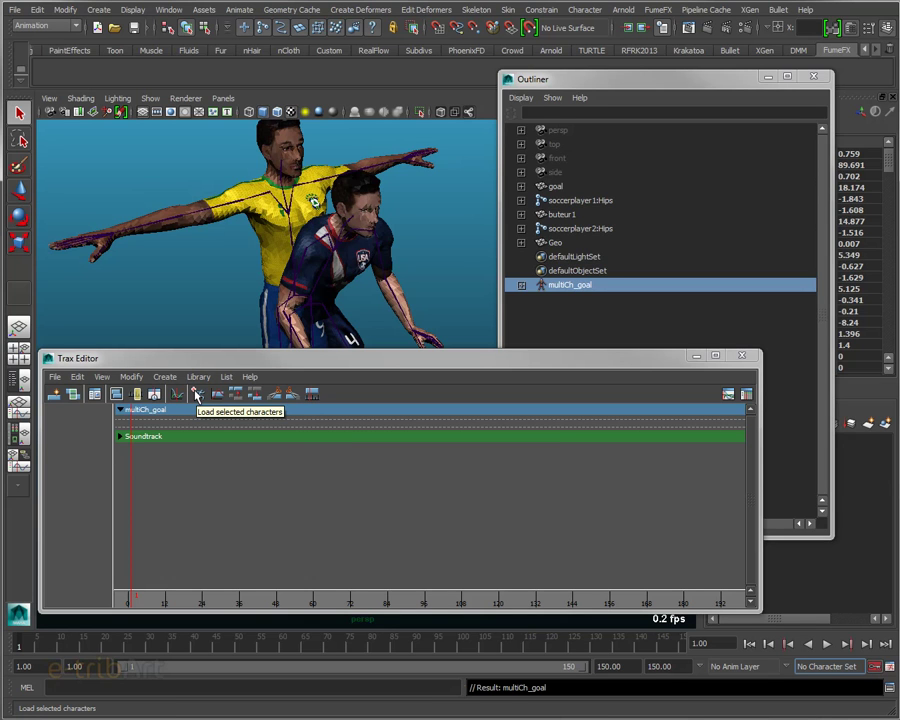
{"action": "left_click", "coordinate": [197, 394]}
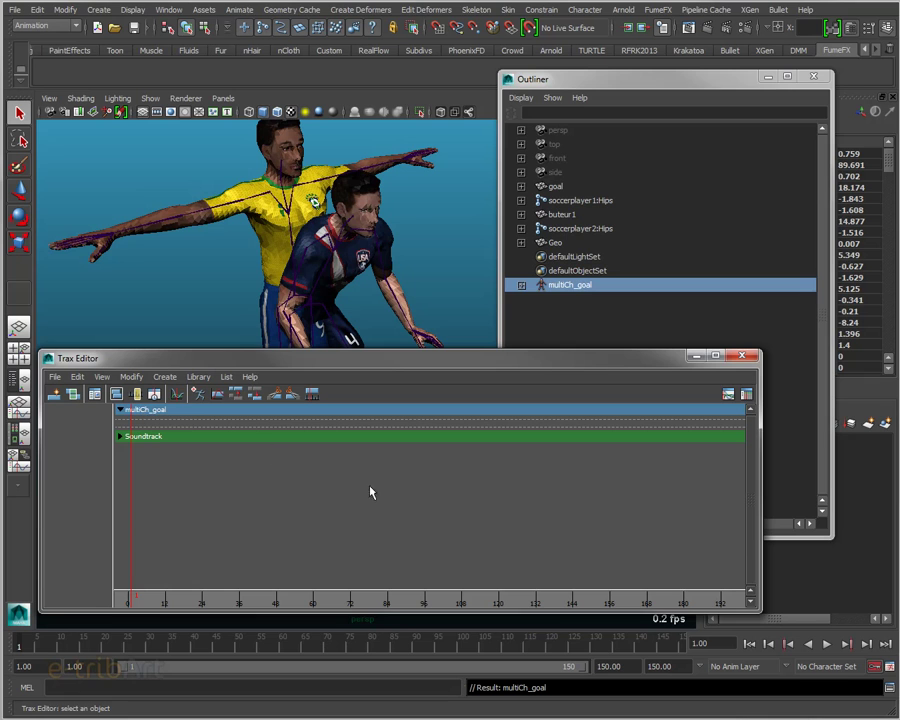
{"action": "left_click", "coordinate": [846, 668]}
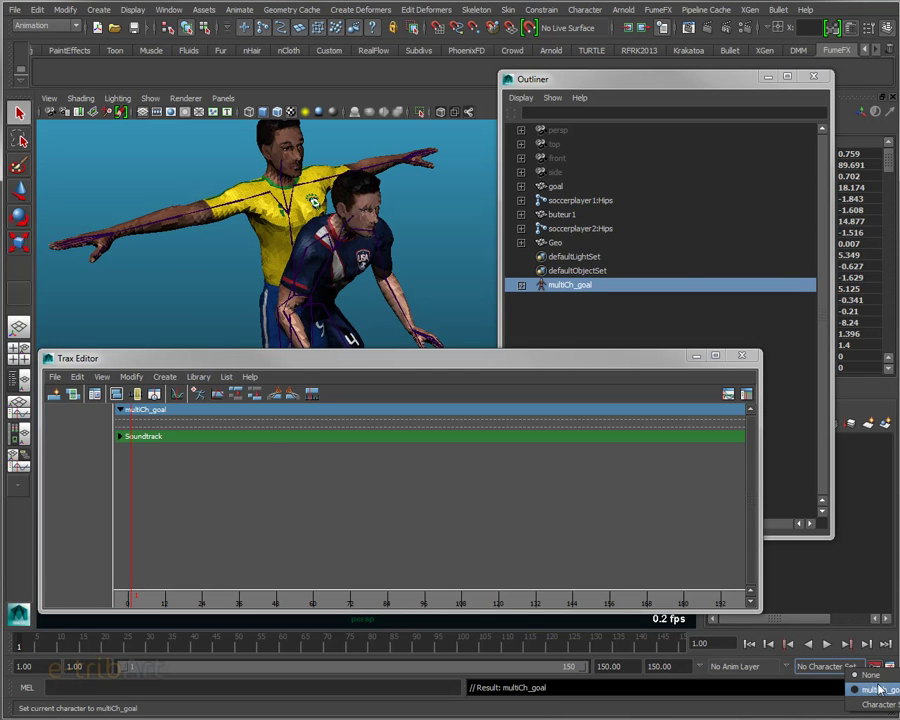
{"action": "left_click", "coordinate": [878, 692]}
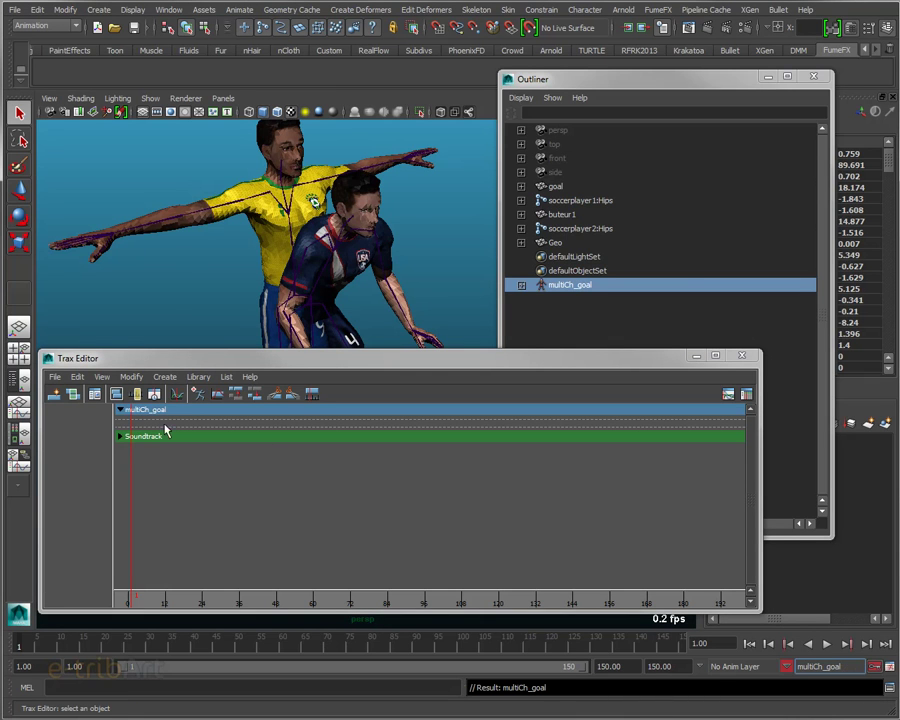
{"action": "left_click", "coordinate": [197, 396]}
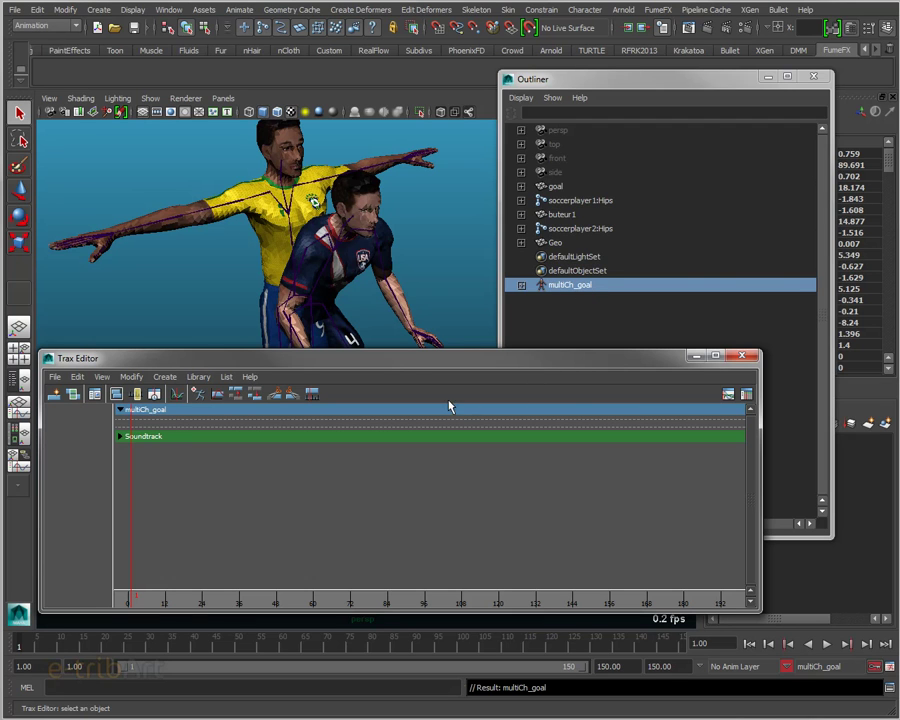
{"action": "left_click", "coordinate": [830, 666]}
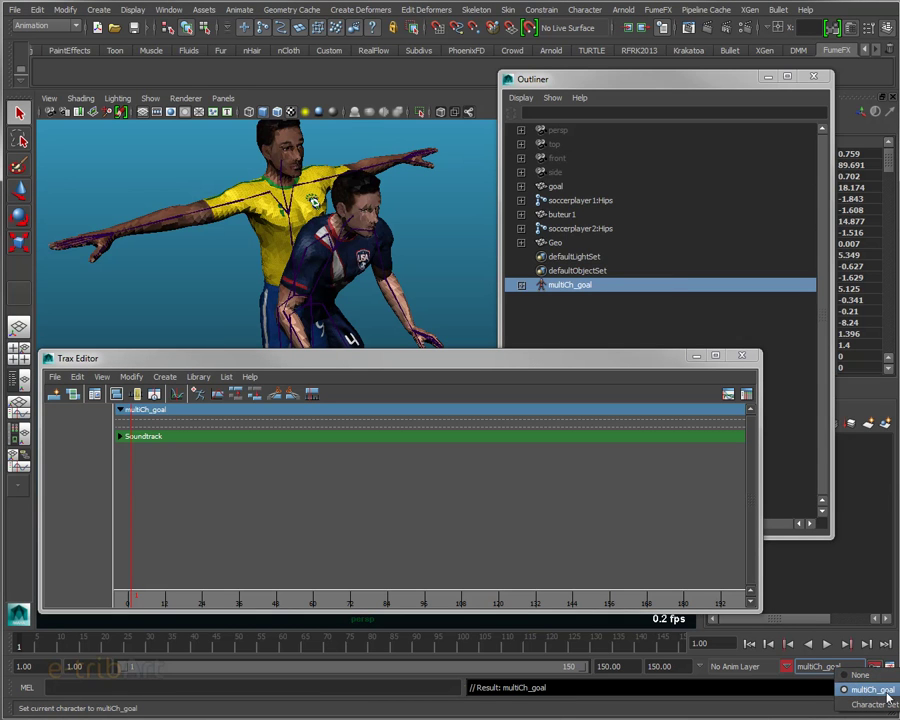
{"action": "left_click", "coordinate": [887, 697]}
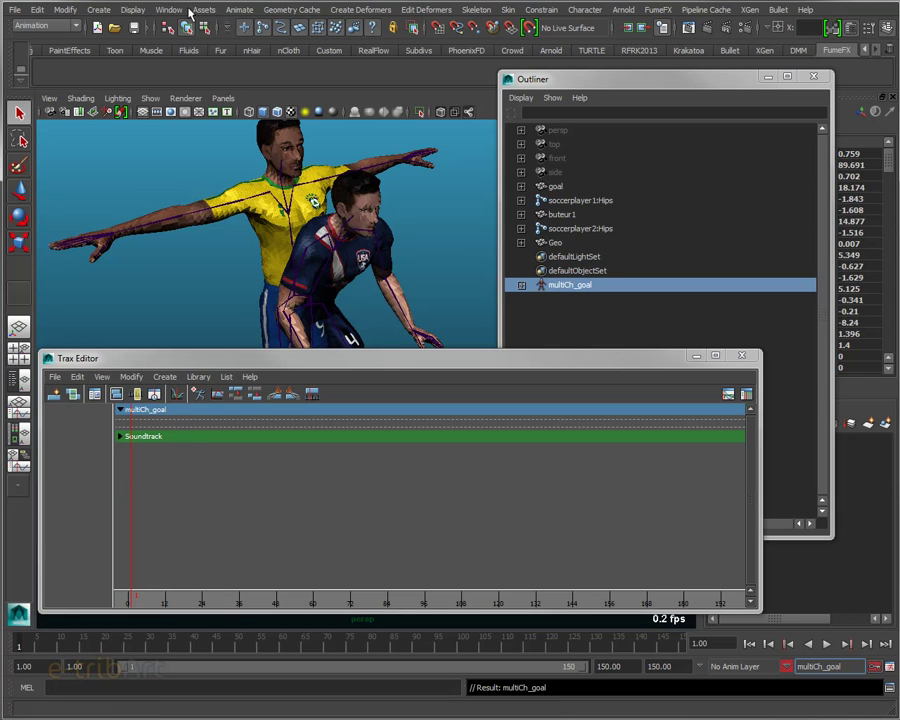
{"action": "left_click", "coordinate": [168, 9]}
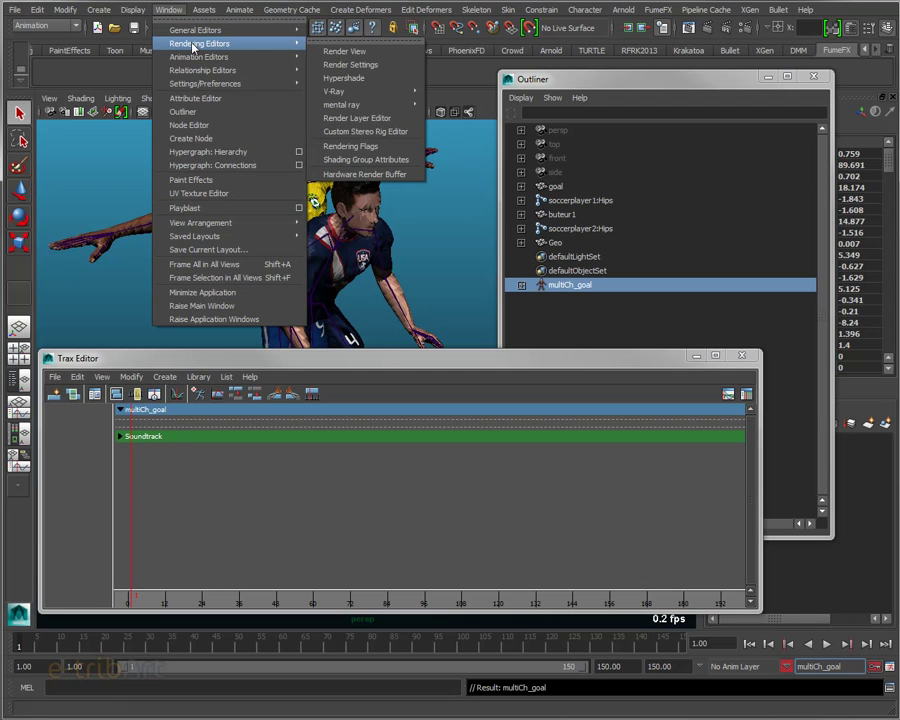
- Drag arret_ballon01Source from the Visor onto the multiCh_goal track, creating arret_ballon01 at frames 20–83
{"action": "mouse_move", "coordinate": [196, 30]}
{"action": "left_click", "coordinate": [336, 80]}
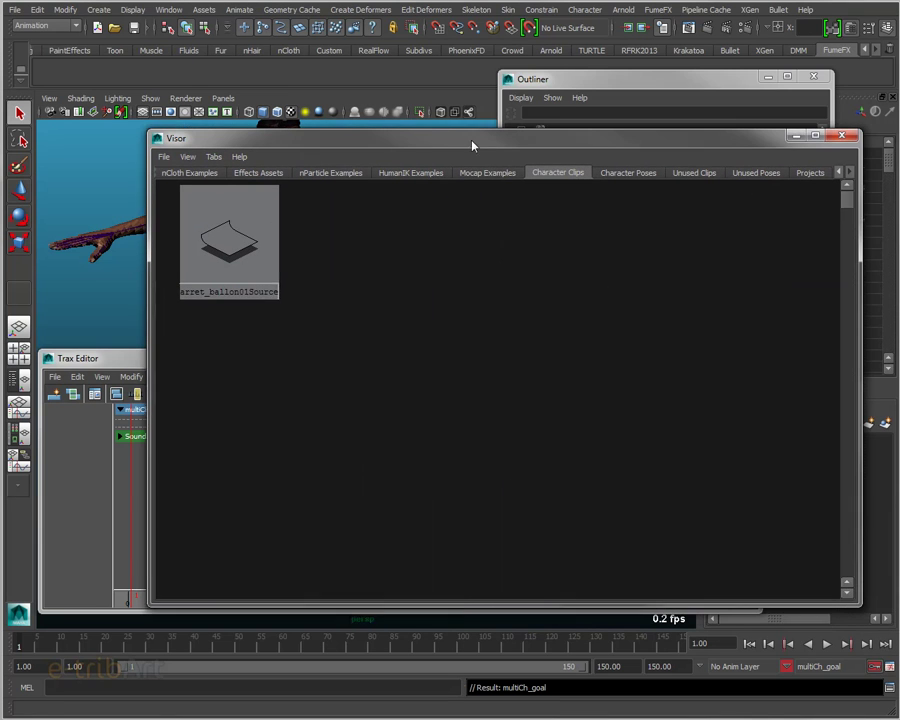
{"action": "left_click_drag", "start_coordinate": [470, 142], "coordinate": [455, 142]}
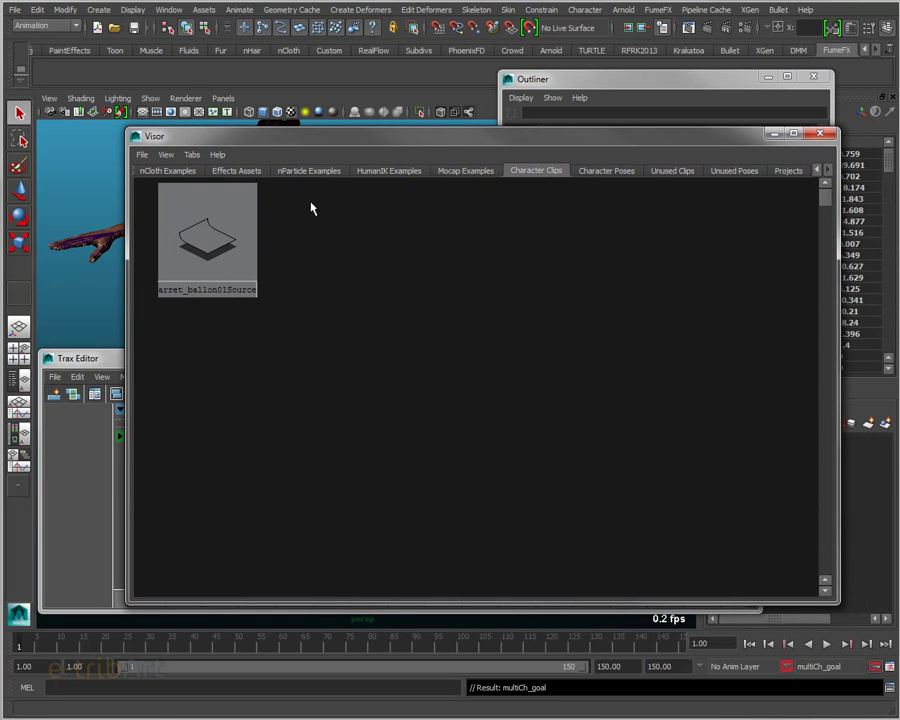
{"action": "middle_click_drag", "start_coordinate": [245, 255], "coordinate": [251, 261]}
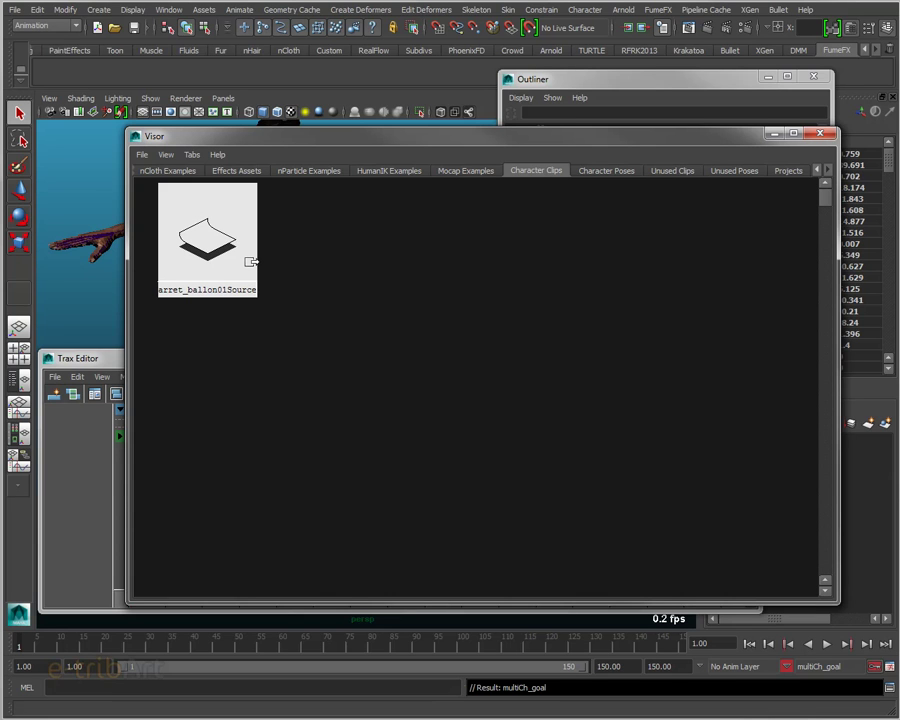
{"action": "mouse_move", "coordinate": [251, 261]}
{"action": "middle_mouse_down"}
{"action": "mouse_move", "coordinate": [263, 245]}
{"action": "mouse_move", "coordinate": [166, 305]}
{"action": "mouse_move", "coordinate": [219, 279]}
{"action": "middle_mouse_up"}
{"action": "mouse_move", "coordinate": [262, 139]}
{"action": "left_mouse_down"}
{"action": "mouse_move", "coordinate": [617, 137]}
{"action": "mouse_move", "coordinate": [740, 160]}
{"action": "left_mouse_up"}
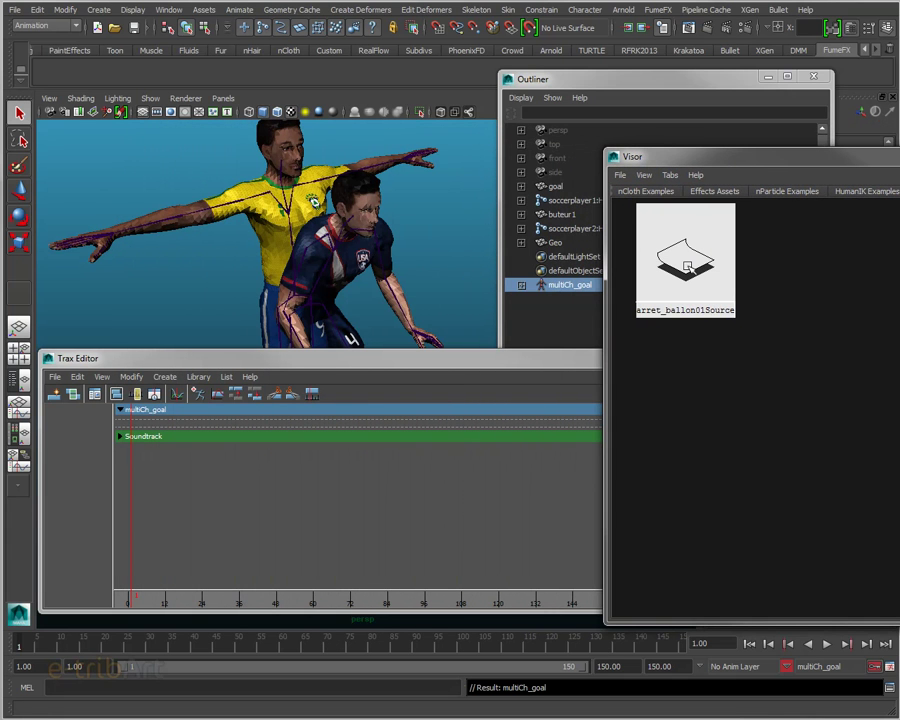
{"action": "mouse_move", "coordinate": [688, 266]}
{"action": "middle_mouse_down"}
{"action": "mouse_move", "coordinate": [245, 432]}
{"action": "mouse_move", "coordinate": [192, 424]}
{"action": "middle_mouse_up"}
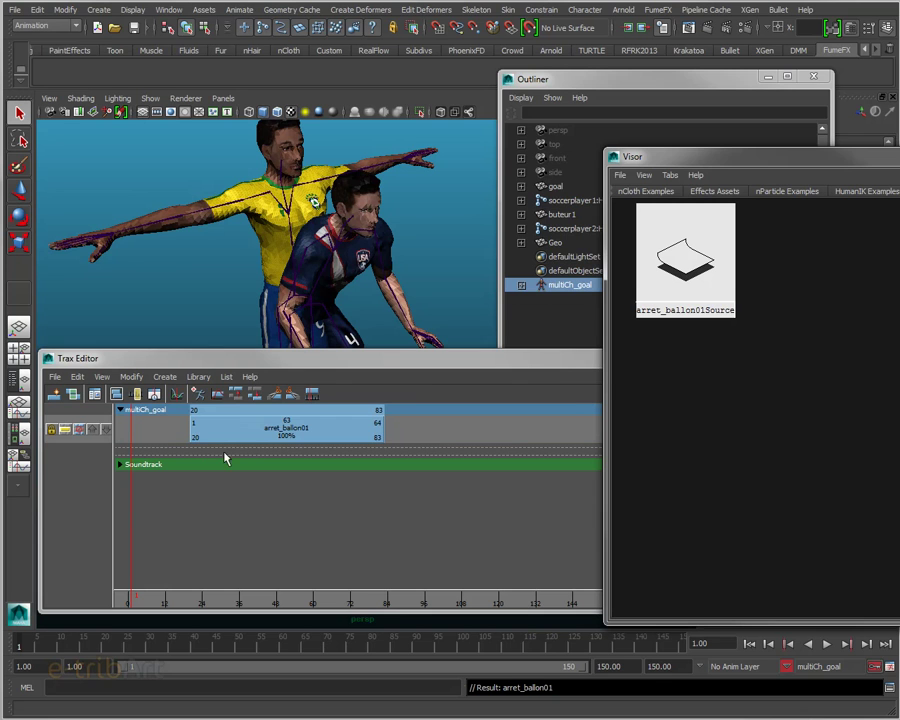
{"action": "left_click", "coordinate": [248, 440]}
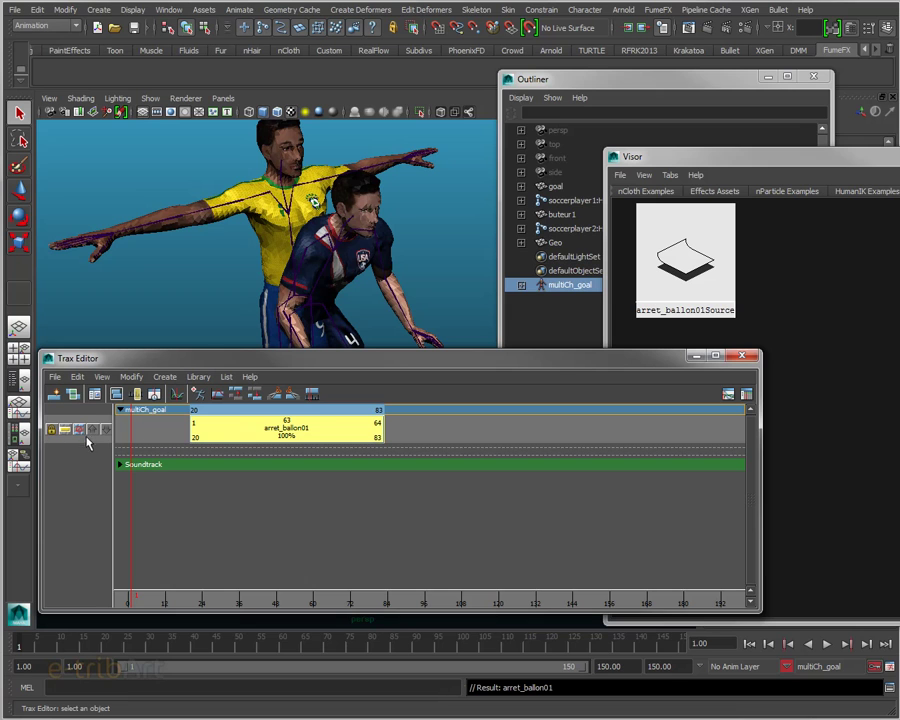
{"action": "right_click", "coordinate": [149, 437]}
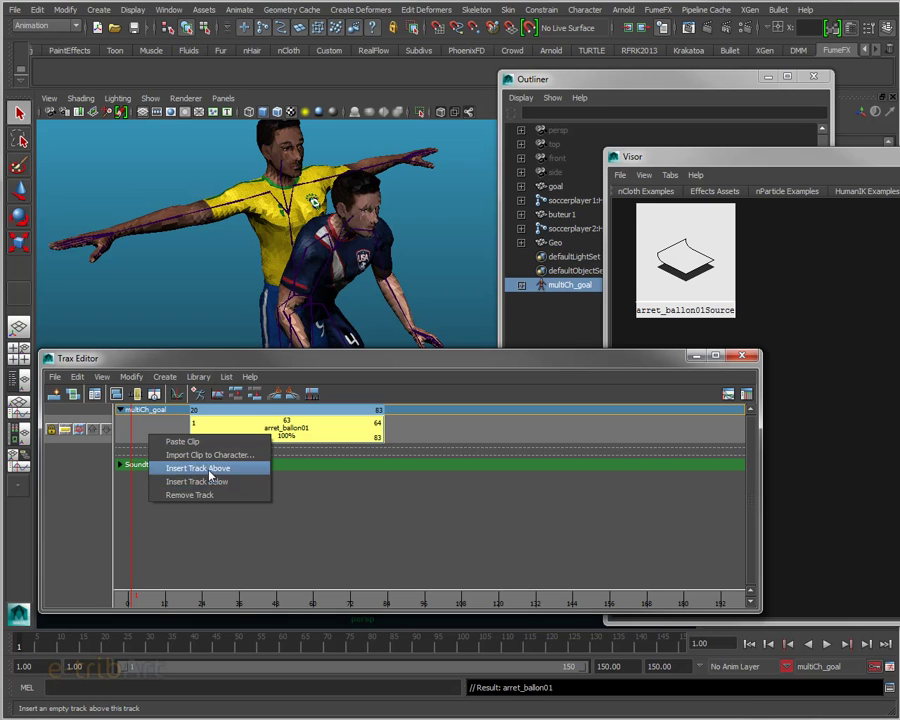
- Insert a track above and slide the arret_ballon01 clip to start at frame 1
{"action": "left_click", "coordinate": [314, 430]}
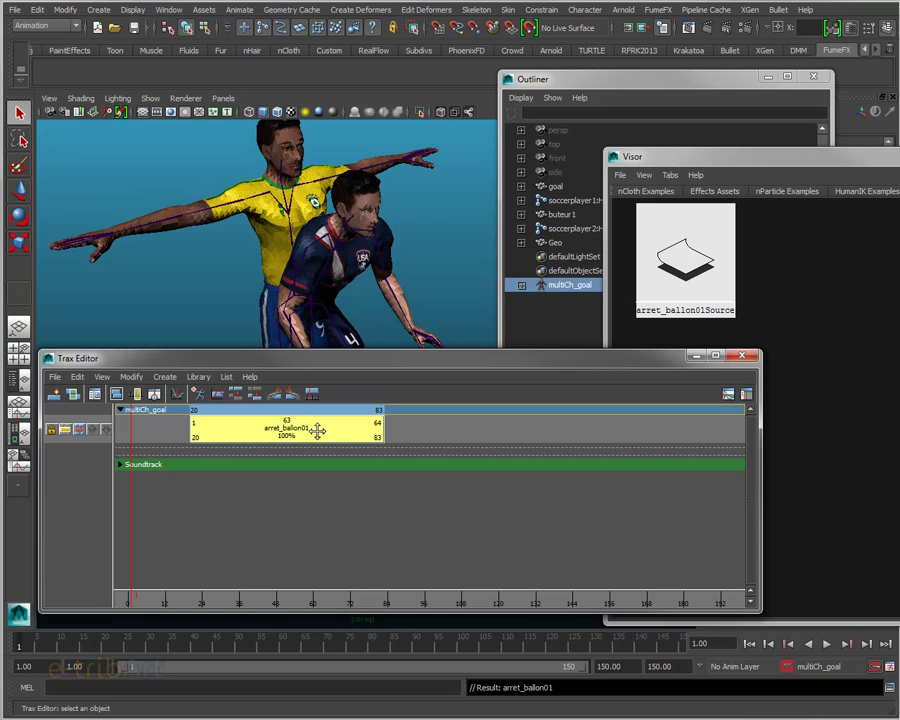
{"action": "left_click_drag", "start_coordinate": [337, 364], "coordinate": [344, 387]}
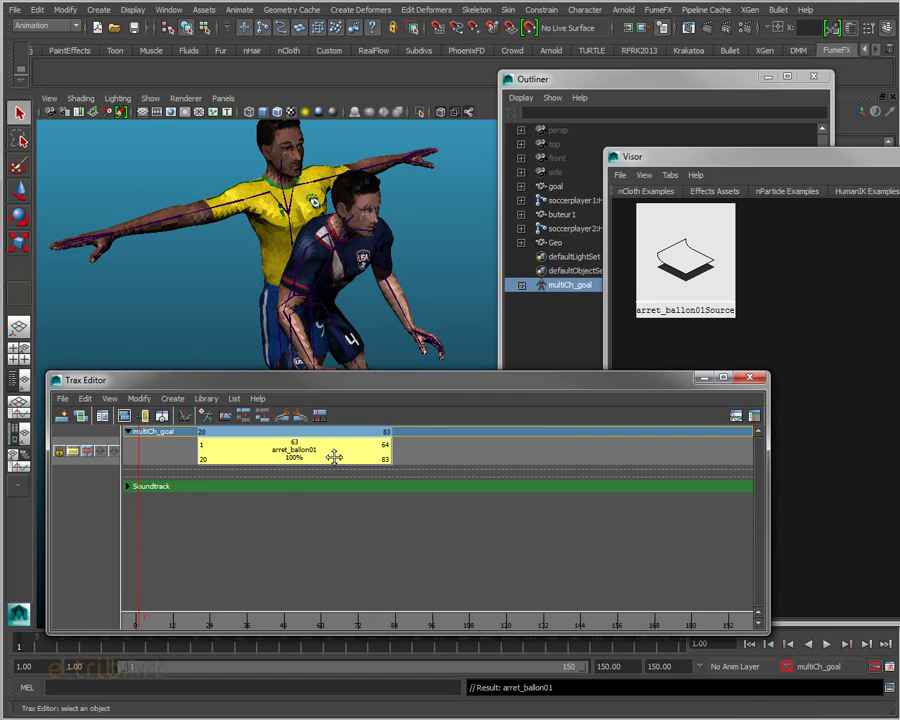
{"action": "mouse_move", "coordinate": [331, 455]}
{"action": "left_mouse_down"}
{"action": "mouse_move", "coordinate": [264, 458]}
{"action": "mouse_move", "coordinate": [271, 460]}
{"action": "mouse_move", "coordinate": [258, 473]}
{"action": "mouse_move", "coordinate": [254, 459]}
{"action": "left_mouse_up"}
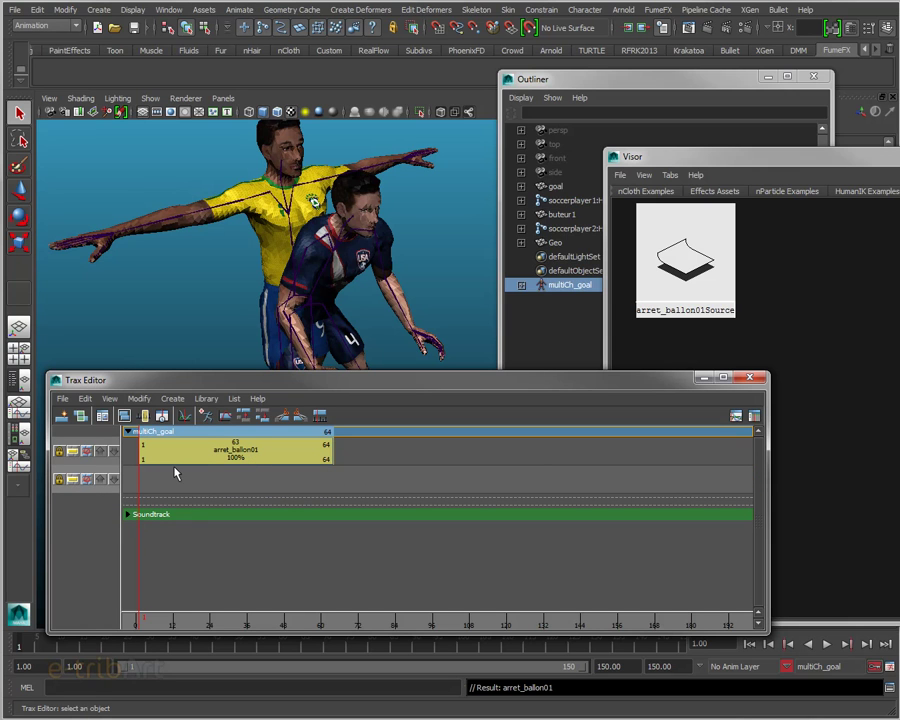
{"action": "mouse_move", "coordinate": [22, 645]}
{"action": "left_mouse_down"}
{"action": "mouse_move", "coordinate": [165, 650]}
{"action": "mouse_move", "coordinate": [25, 648]}
{"action": "left_mouse_up"}
- Close the Outliner and scrub the timeline to preview the goalkeeper's poses
{"action": "left_click", "coordinate": [813, 76]}
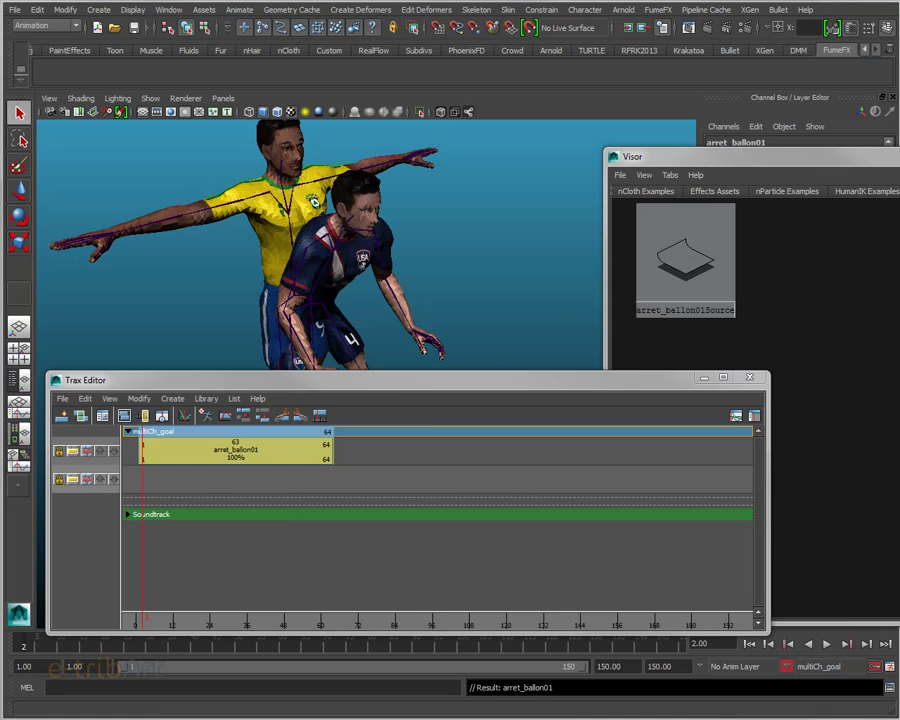
{"action": "left_click_drag", "start_coordinate": [150, 380], "coordinate": [490, 386]}
{"action": "mouse_move", "coordinate": [25, 645]}
{"action": "left_mouse_down"}
{"action": "mouse_move", "coordinate": [110, 640]}
{"action": "mouse_move", "coordinate": [160, 618]}
{"action": "mouse_move", "coordinate": [298, 608]}
{"action": "mouse_move", "coordinate": [283, 619]}
{"action": "mouse_move", "coordinate": [301, 617]}
{"action": "left_mouse_up"}
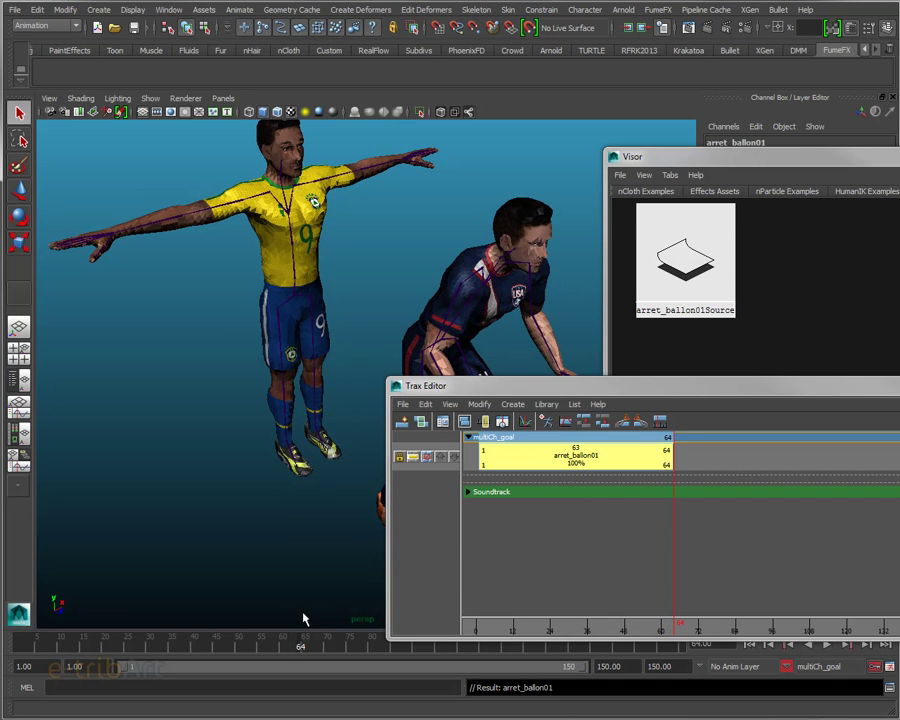
{"action": "left_click_drag", "start_coordinate": [534, 393], "coordinate": [272, 391]}
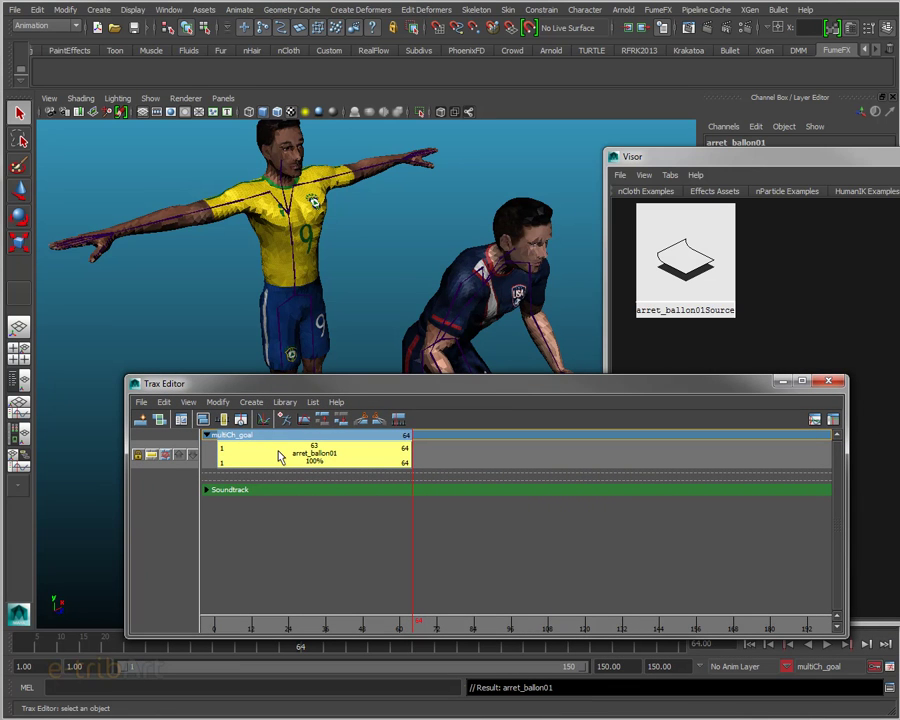
- Copy arret_ballon01 and paste it as arret_ballon02 on a new track
{"action": "right_click", "coordinate": [281, 457]}
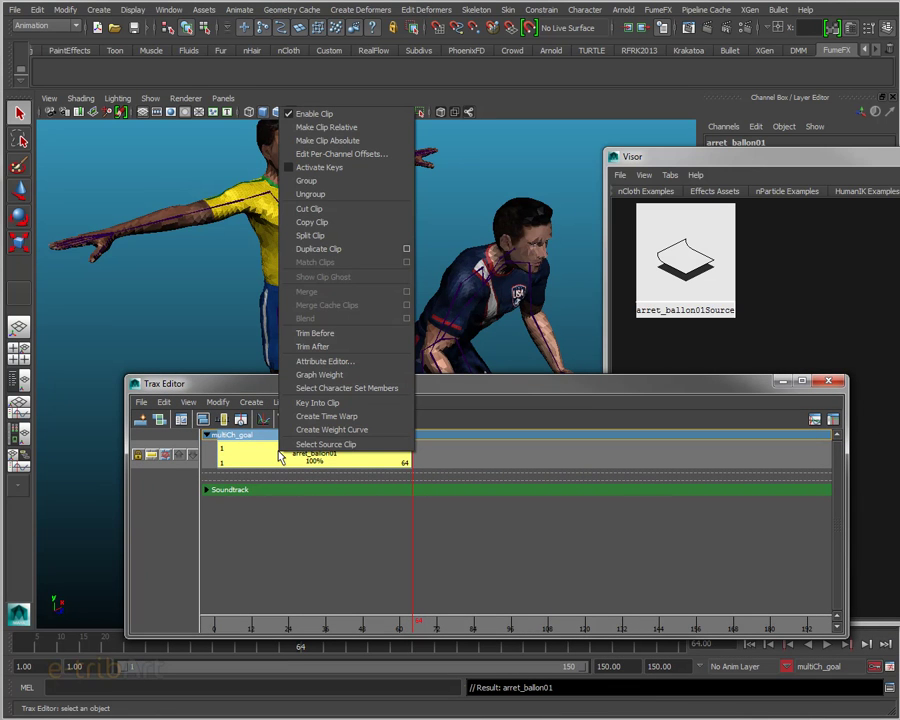
{"action": "left_click", "coordinate": [344, 224]}
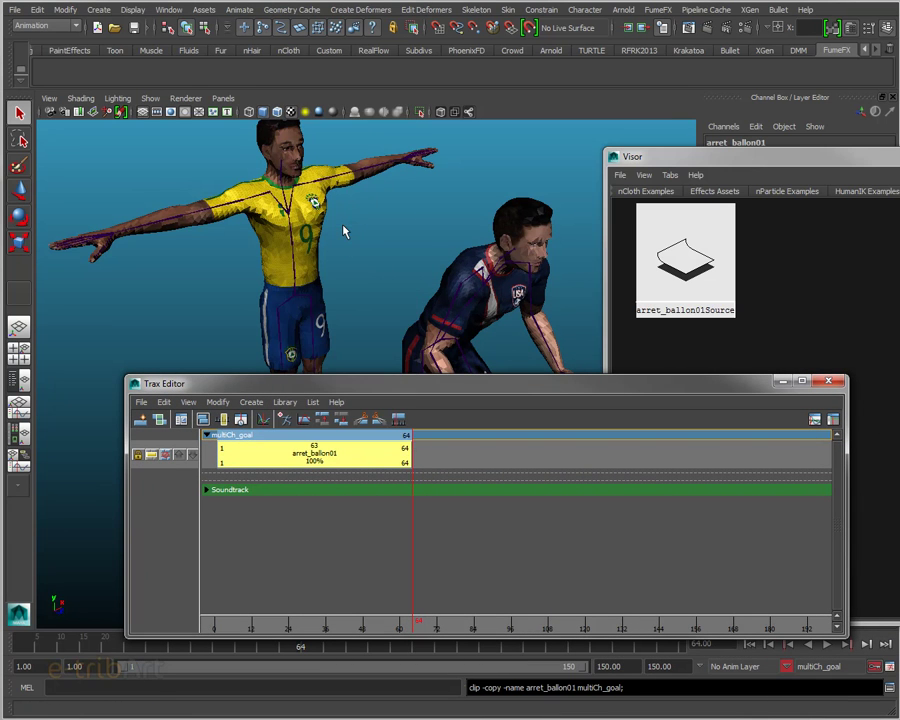
{"action": "right_click", "coordinate": [456, 461]}
{"action": "left_click", "coordinate": [480, 461]}
{"action": "mouse_move", "coordinate": [447, 485]}
{"action": "left_mouse_down"}
{"action": "mouse_move", "coordinate": [468, 481]}
{"action": "mouse_move", "coordinate": [444, 487]}
{"action": "mouse_move", "coordinate": [474, 490]}
{"action": "mouse_move", "coordinate": [452, 494]}
{"action": "mouse_move", "coordinate": [456, 456]}
{"action": "mouse_move", "coordinate": [461, 483]}
{"action": "mouse_move", "coordinate": [408, 487]}
{"action": "mouse_move", "coordinate": [423, 486]}
{"action": "left_mouse_up"}
- Move arret_ballon02 to start at frame 71, close the Visor, and reframe the goalkeeper
{"action": "left_click_drag", "start_coordinate": [468, 385], "coordinate": [413, 477]}
{"action": "left_click", "coordinate": [893, 156]}
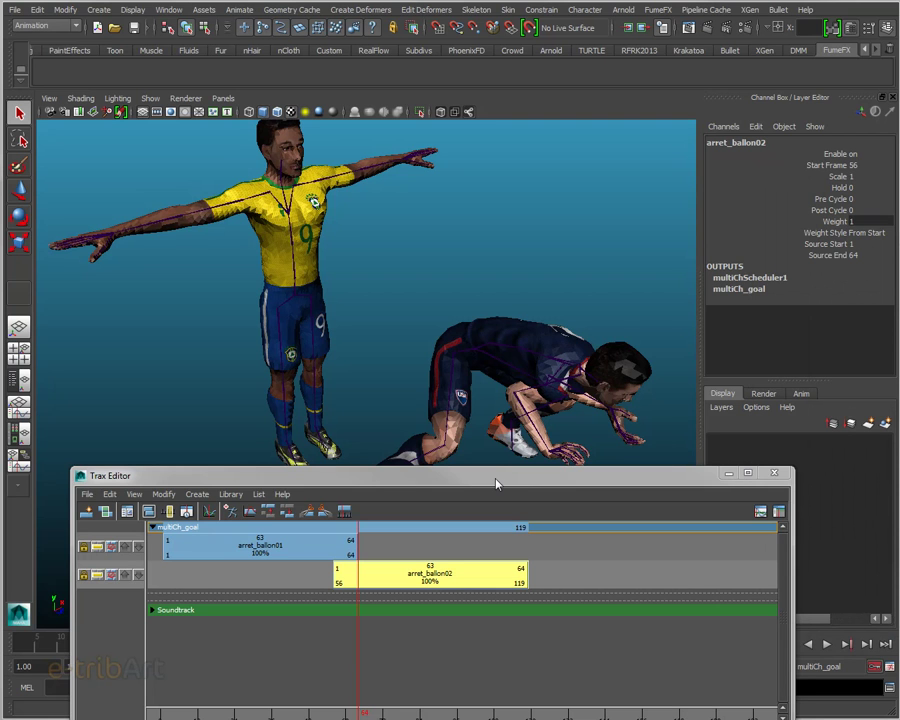
{"action": "left_click_drag", "start_coordinate": [490, 490], "coordinate": [487, 491]}
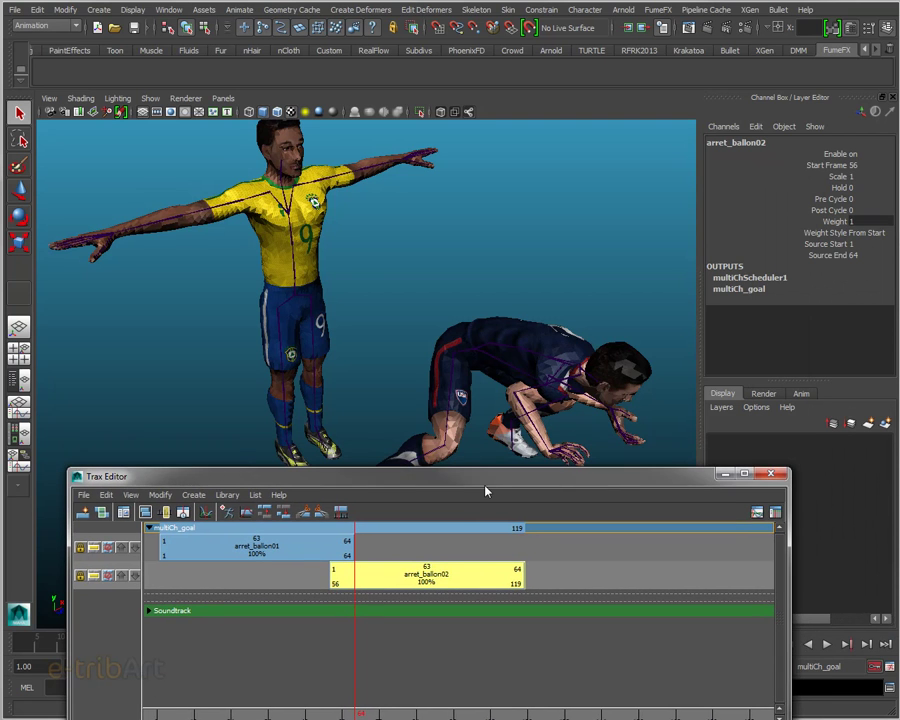
{"action": "mouse_move", "coordinate": [413, 573]}
{"action": "left_mouse_down"}
{"action": "mouse_move", "coordinate": [453, 582]}
{"action": "mouse_move", "coordinate": [440, 580]}
{"action": "left_mouse_up"}
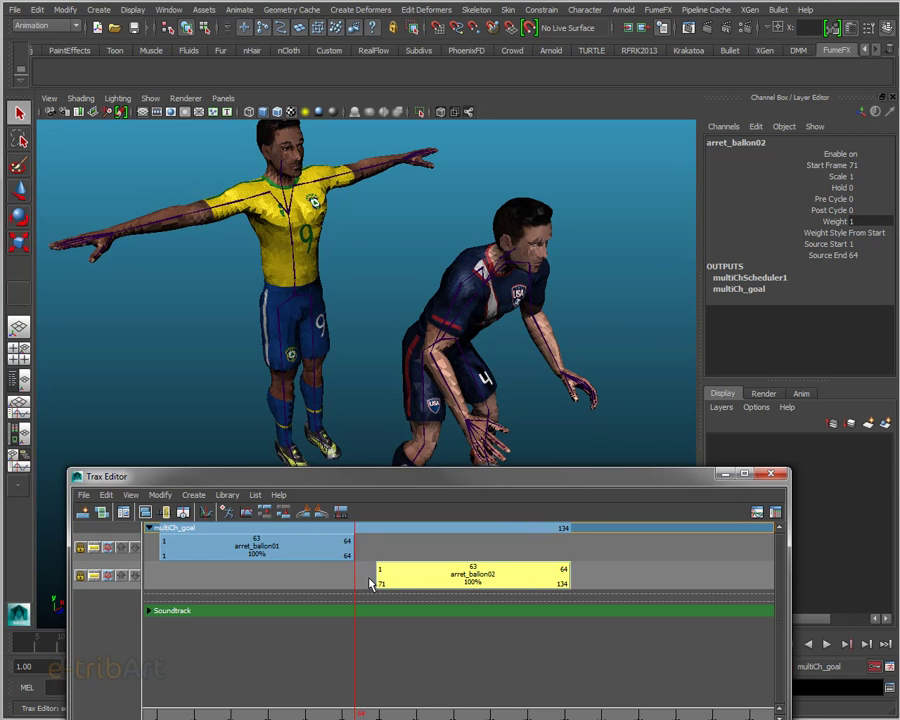
{"action": "left_click_drag", "start_coordinate": [421, 483], "coordinate": [428, 418]}
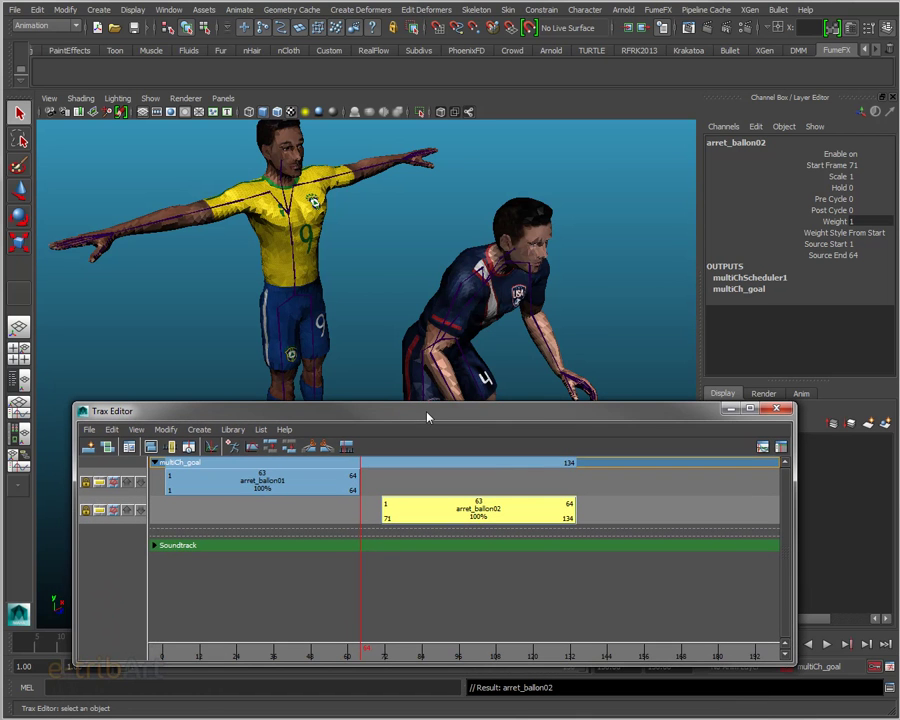
{"action": "left_click_drag", "start_coordinate": [258, 411], "coordinate": [241, 1]}
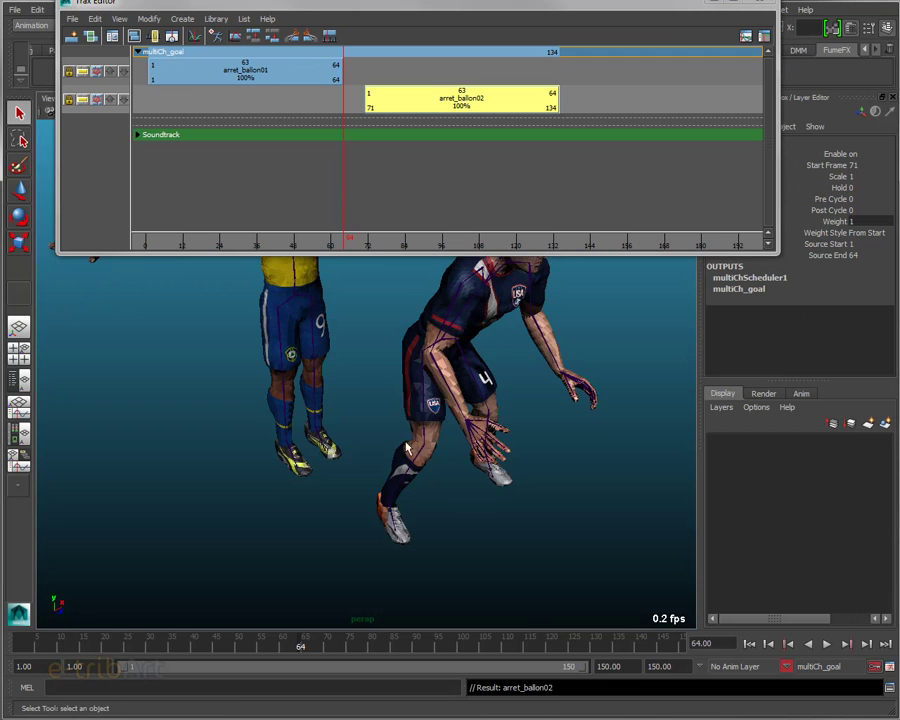
{"action": "middle_click_drag", "start_coordinate": [408, 415], "coordinate": [240, 562], "text": "alt"}
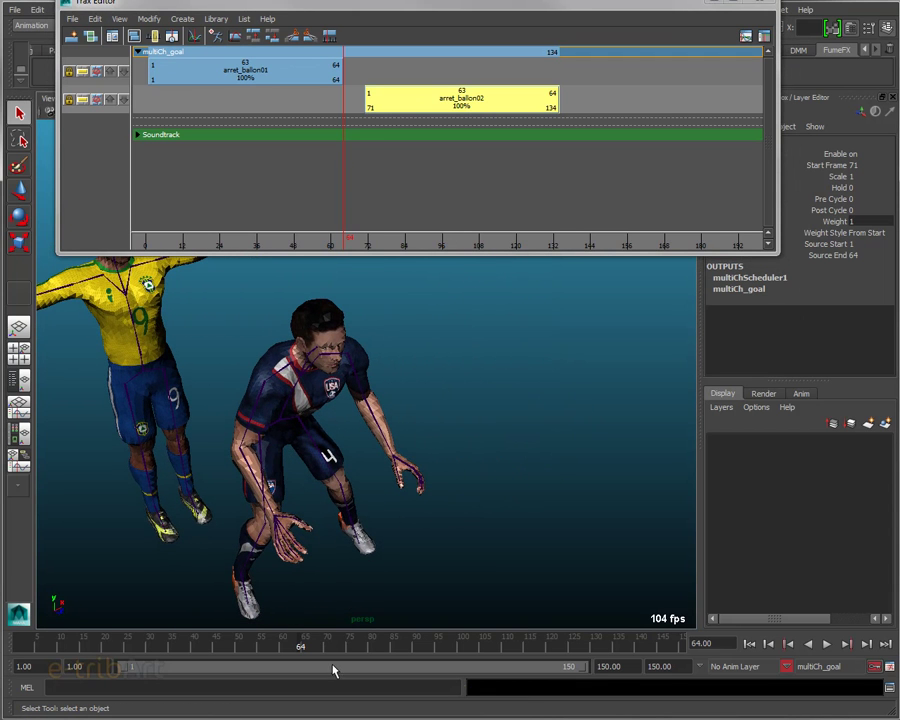
- Slide arret_ballon02 to start at frame 64, then play and scrub to check the dive
{"action": "mouse_move", "coordinate": [306, 659]}
{"action": "left_mouse_down"}
{"action": "mouse_move", "coordinate": [614, 656]}
{"action": "mouse_move", "coordinate": [14, 646]}
{"action": "mouse_move", "coordinate": [138, 670]}
{"action": "mouse_move", "coordinate": [645, 652]}
{"action": "mouse_move", "coordinate": [508, 661]}
{"action": "left_mouse_up"}
{"action": "mouse_move", "coordinate": [286, 647]}
{"action": "left_mouse_down"}
{"action": "mouse_move", "coordinate": [268, 652]}
{"action": "mouse_move", "coordinate": [508, 637]}
{"action": "mouse_move", "coordinate": [545, 645]}
{"action": "mouse_move", "coordinate": [16, 617]}
{"action": "mouse_move", "coordinate": [40, 630]}
{"action": "mouse_move", "coordinate": [344, 620]}
{"action": "mouse_move", "coordinate": [326, 628]}
{"action": "mouse_move", "coordinate": [594, 634]}
{"action": "mouse_move", "coordinate": [449, 646]}
{"action": "mouse_move", "coordinate": [277, 642]}
{"action": "mouse_move", "coordinate": [289, 642]}
{"action": "left_mouse_up"}
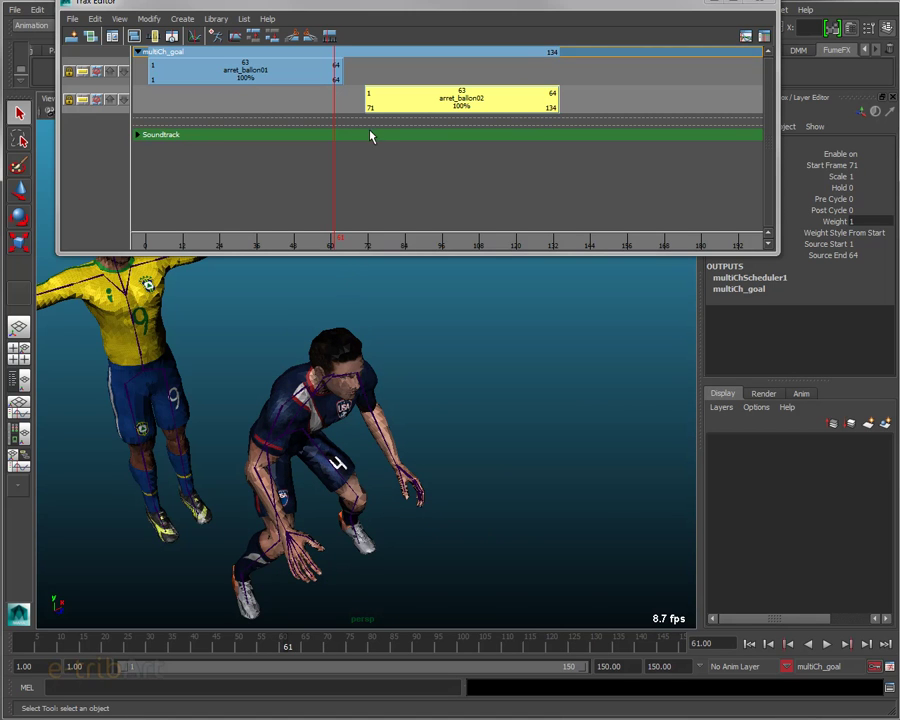
{"action": "mouse_move", "coordinate": [397, 102]}
{"action": "left_mouse_down"}
{"action": "mouse_move", "coordinate": [372, 80]}
{"action": "mouse_move", "coordinate": [381, 78]}
{"action": "mouse_move", "coordinate": [380, 94]}
{"action": "left_mouse_up"}
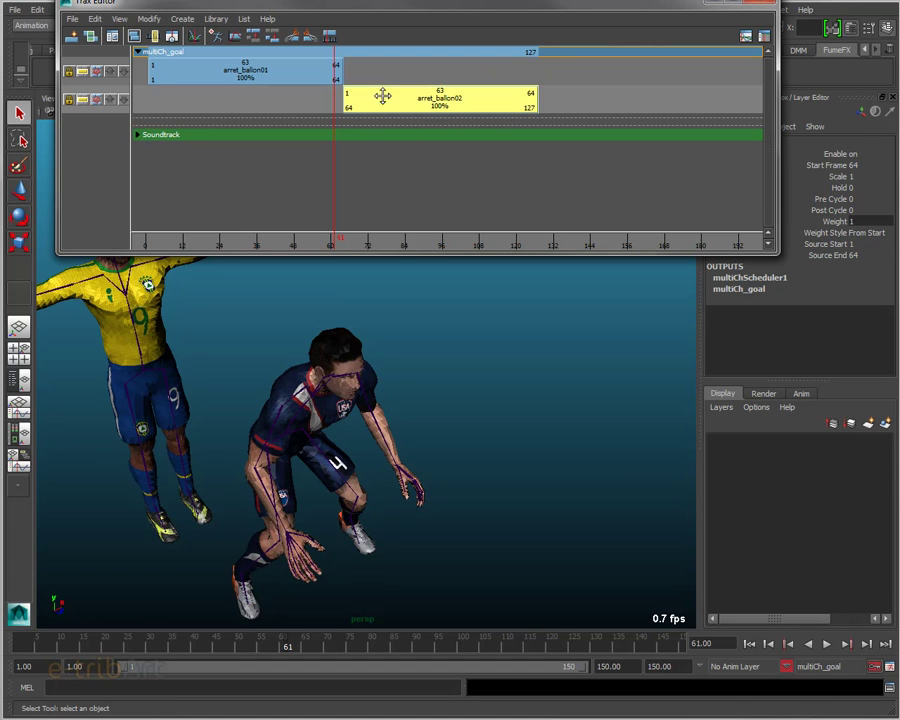
{"action": "key", "text": "alt+v"}
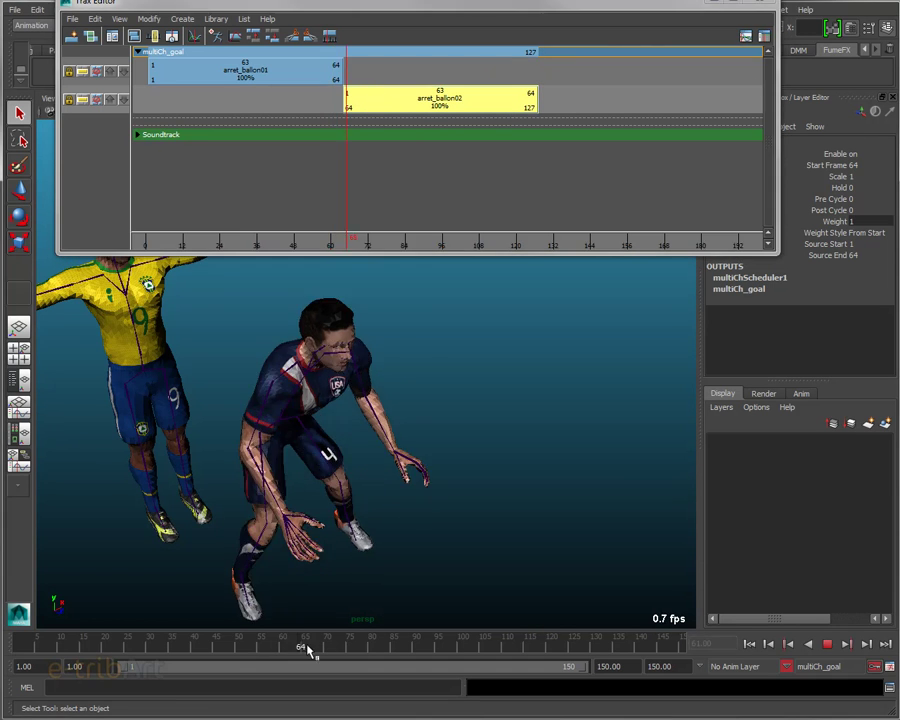
{"action": "mouse_move", "coordinate": [468, 648]}
{"action": "left_mouse_down"}
{"action": "mouse_move", "coordinate": [97, 648]}
{"action": "mouse_move", "coordinate": [314, 645]}
{"action": "left_mouse_up"}
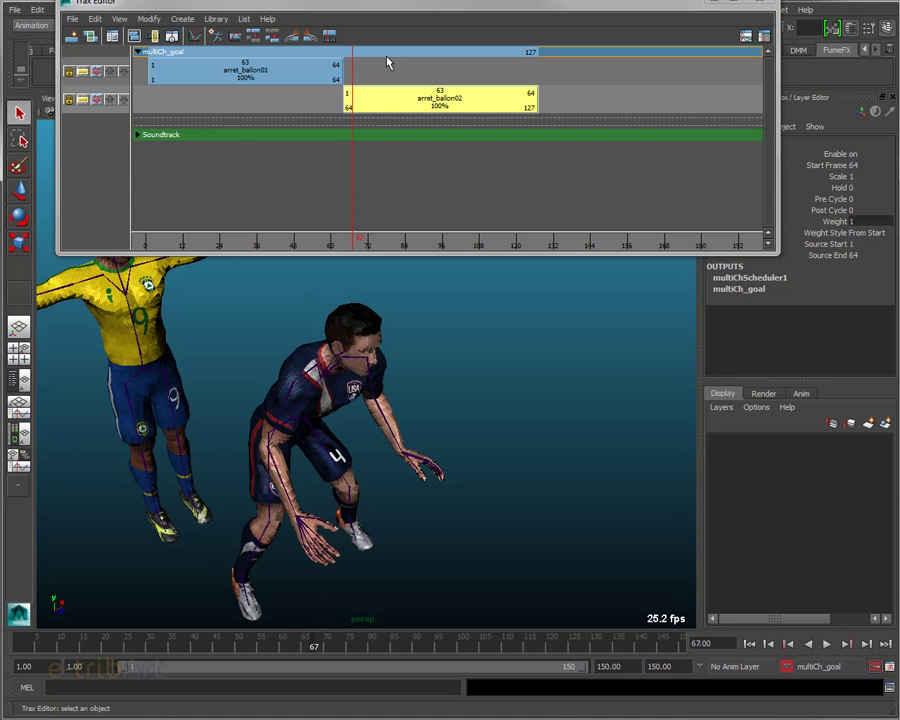
{"action": "left_click_drag", "start_coordinate": [403, 5], "coordinate": [452, 36]}
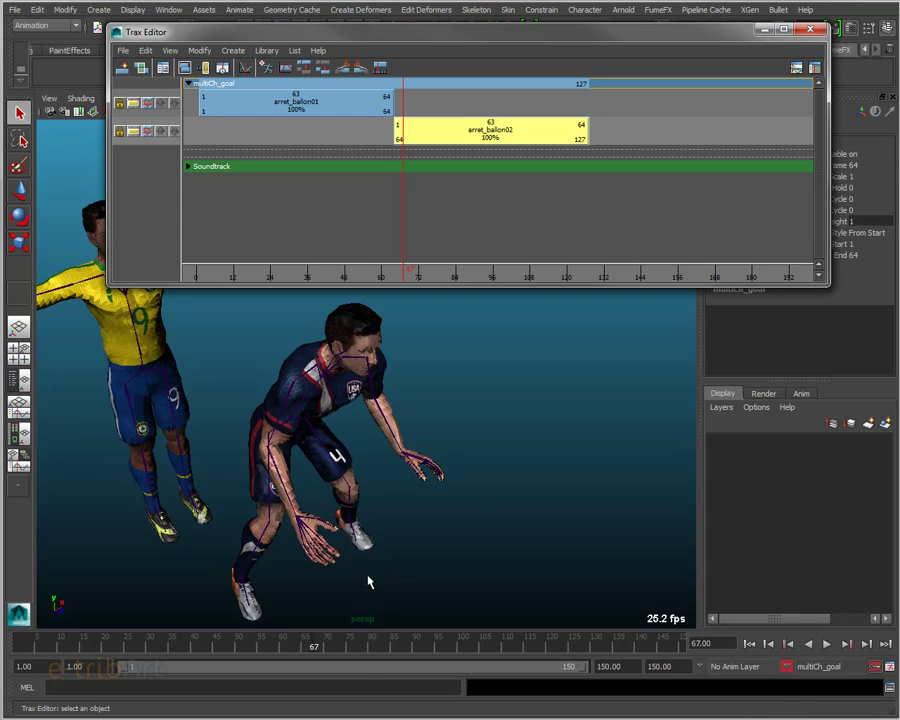
{"action": "mouse_move", "coordinate": [314, 650]}
{"action": "left_mouse_down"}
{"action": "mouse_move", "coordinate": [221, 646]}
{"action": "mouse_move", "coordinate": [456, 630]}
{"action": "mouse_move", "coordinate": [361, 645]}
{"action": "mouse_move", "coordinate": [252, 645]}
{"action": "left_mouse_up"}
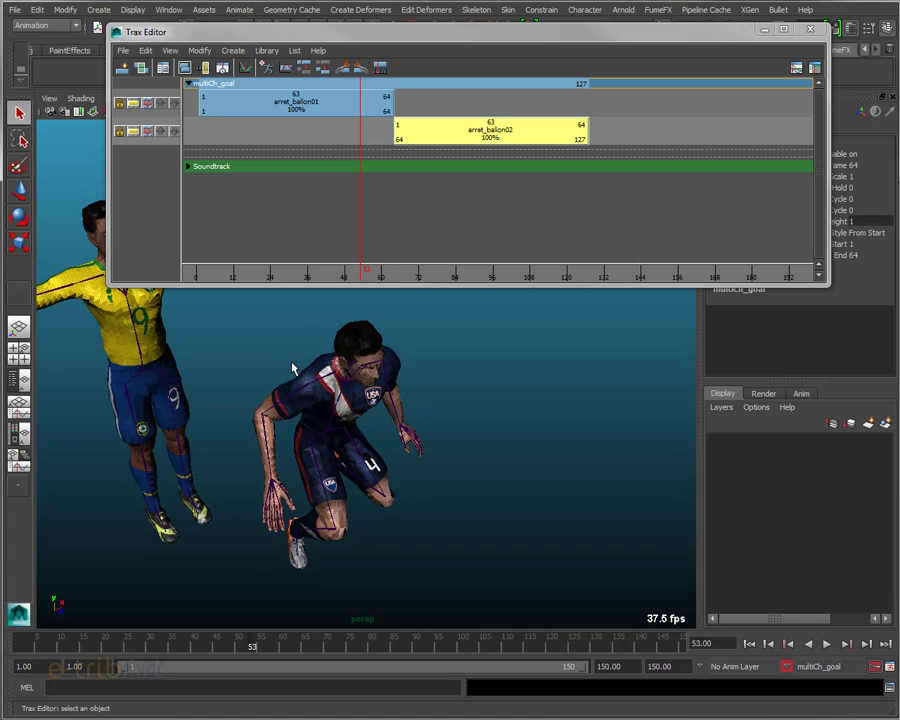
{"action": "left_click", "coordinate": [234, 98]}
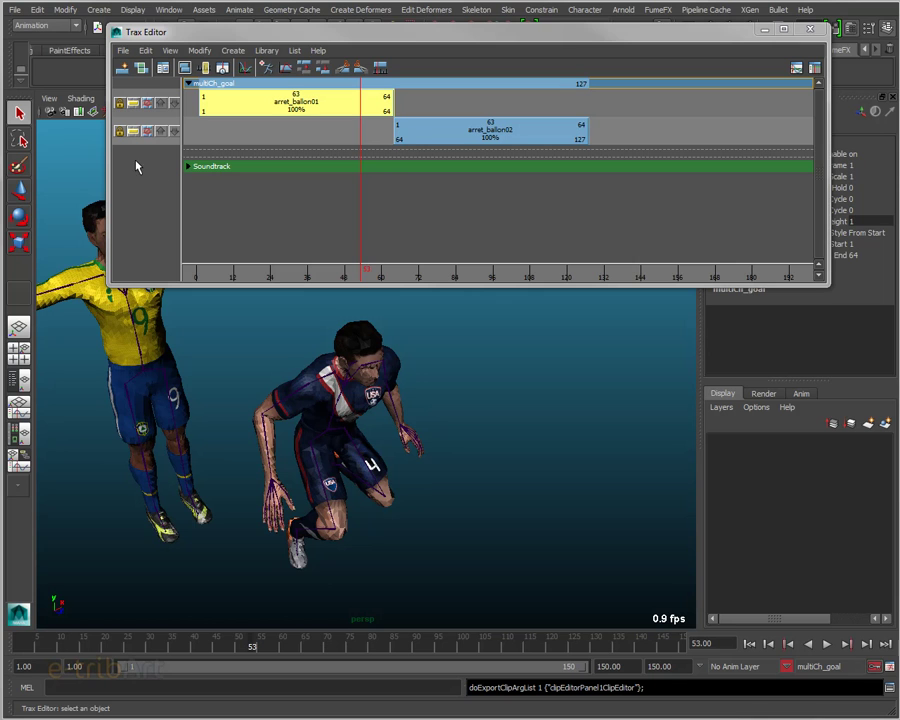
- Export the selected clip as Maya Binary with the file name goal_arret_but01
{"action": "left_click", "coordinate": [122, 50]}
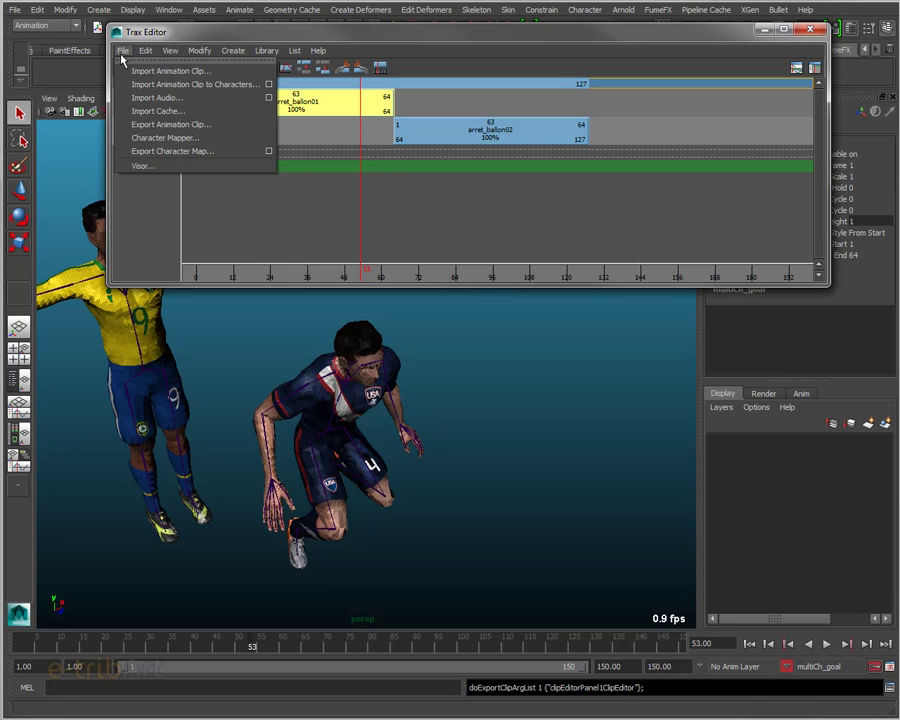
{"action": "left_click", "coordinate": [181, 127]}
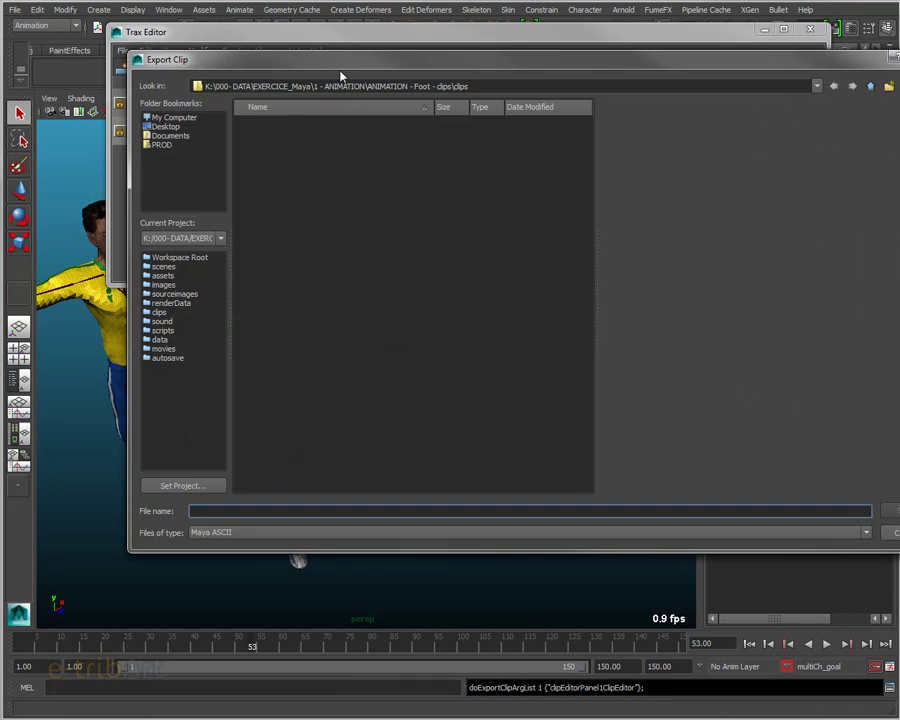
{"action": "left_click_drag", "start_coordinate": [330, 60], "coordinate": [369, 108]}
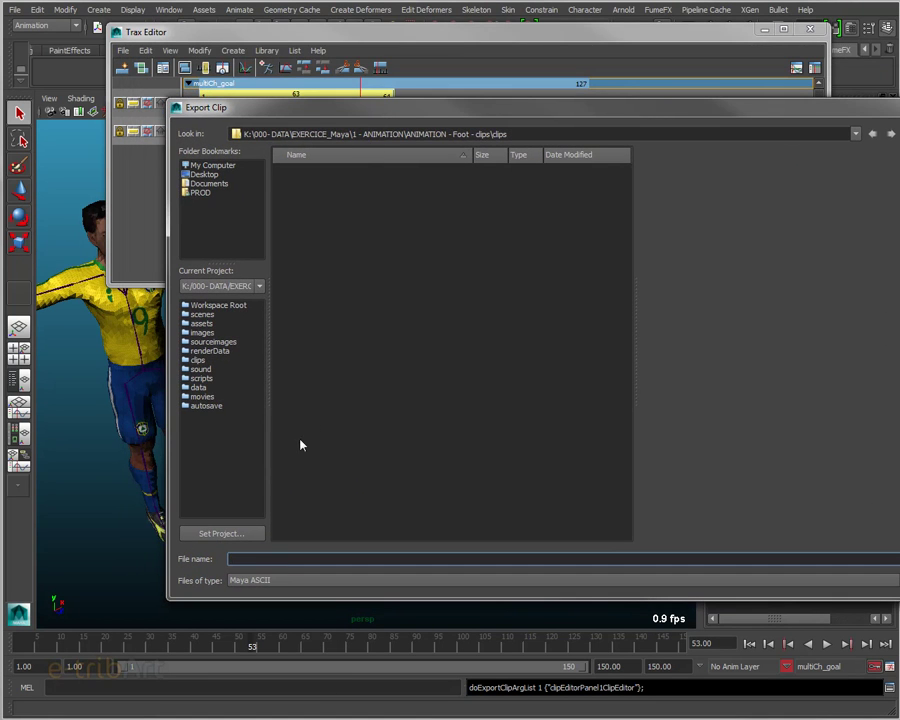
{"action": "left_click", "coordinate": [273, 582]}
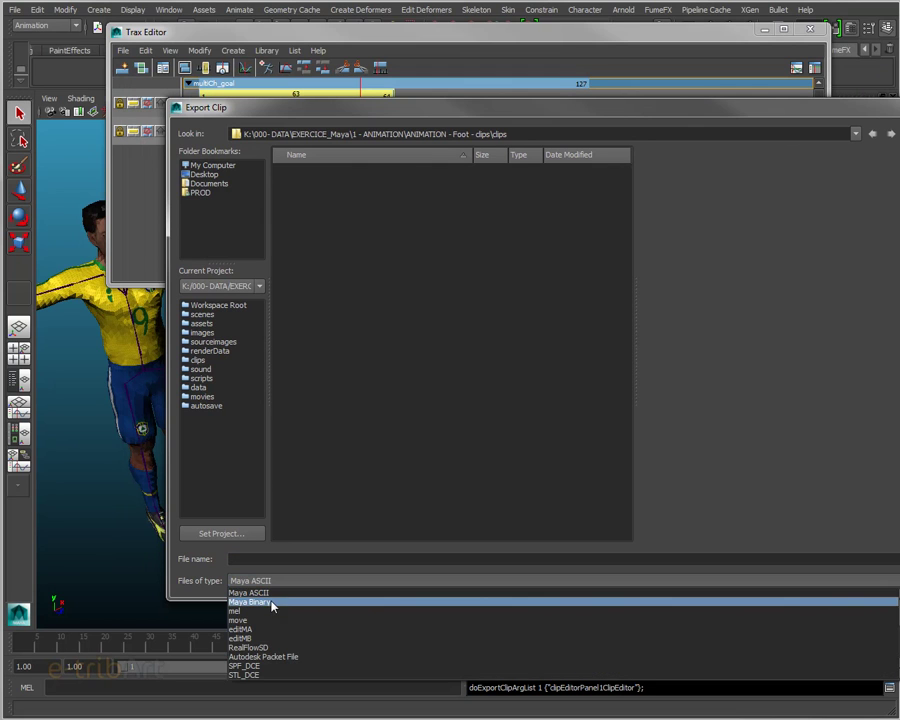
{"action": "left_click", "coordinate": [270, 602]}
{"action": "left_click", "coordinate": [276, 558]}
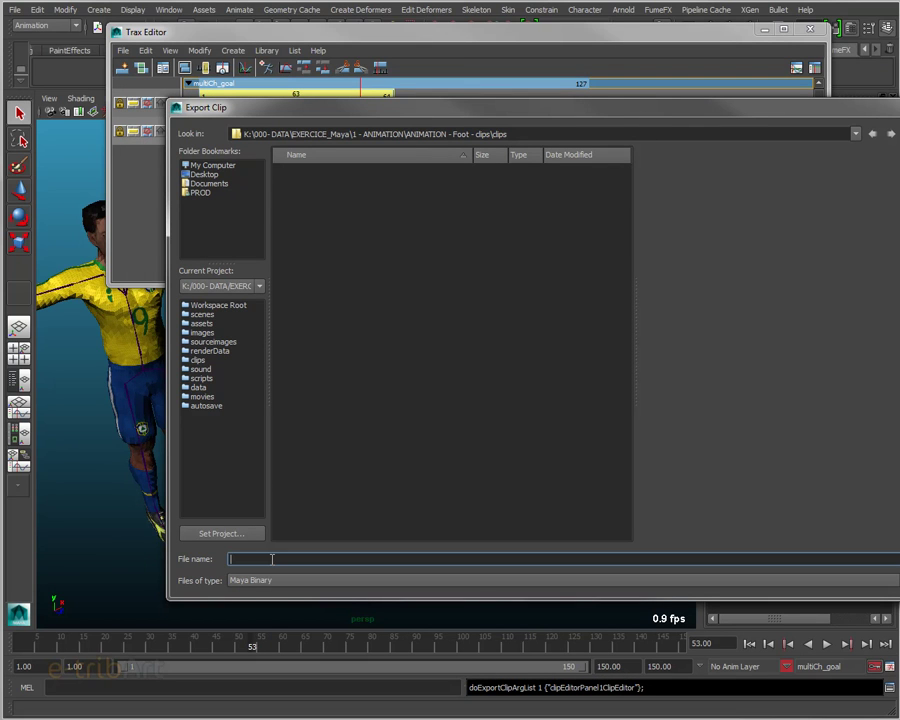
{"action": "type", "text": "go"}
{"action": "type", "text": "al_arret_but01"}
- Confirm the export of the goal_arret_but01 clip file
{"action": "key", "text": "Return"}
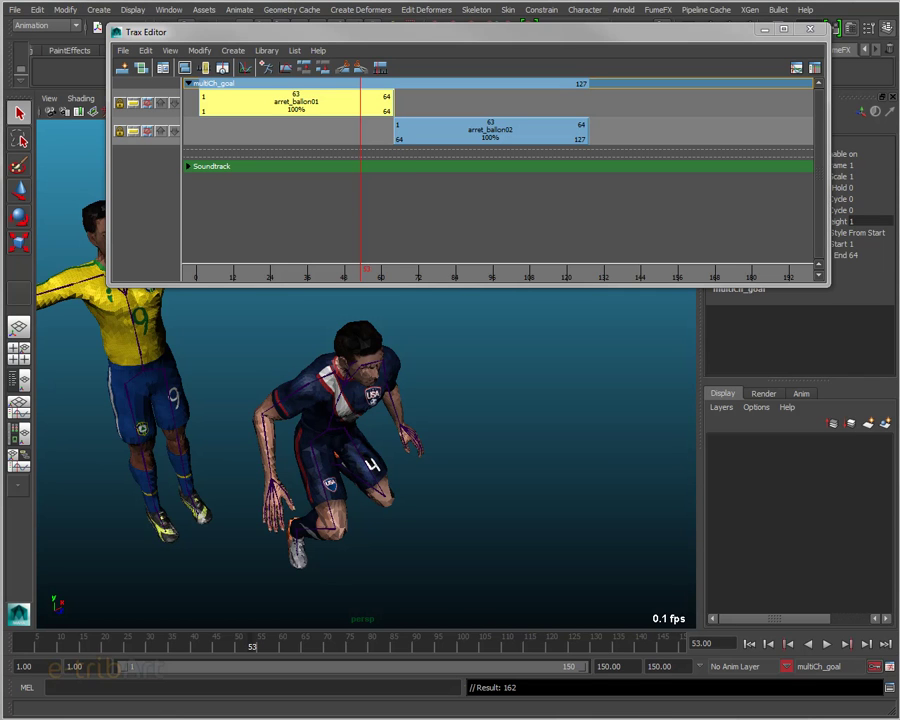
- Place the Visor beside the Trax Editor and start an import, then close that window
{"action": "left_click_drag", "start_coordinate": [772, 146], "coordinate": [563, 143]}
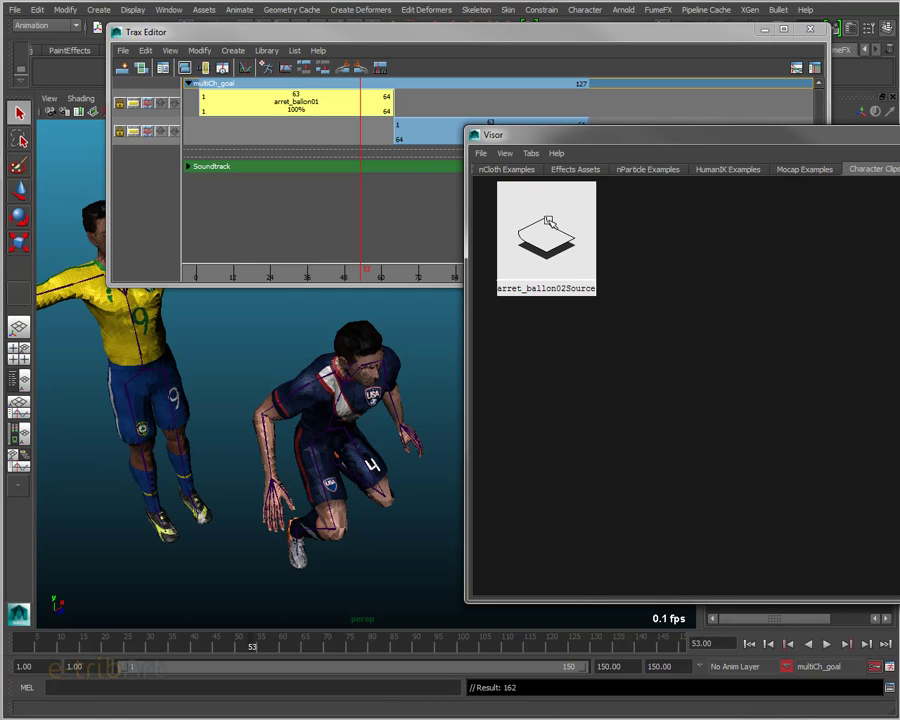
{"action": "middle_click_drag", "start_coordinate": [548, 222], "coordinate": [368, 158]}
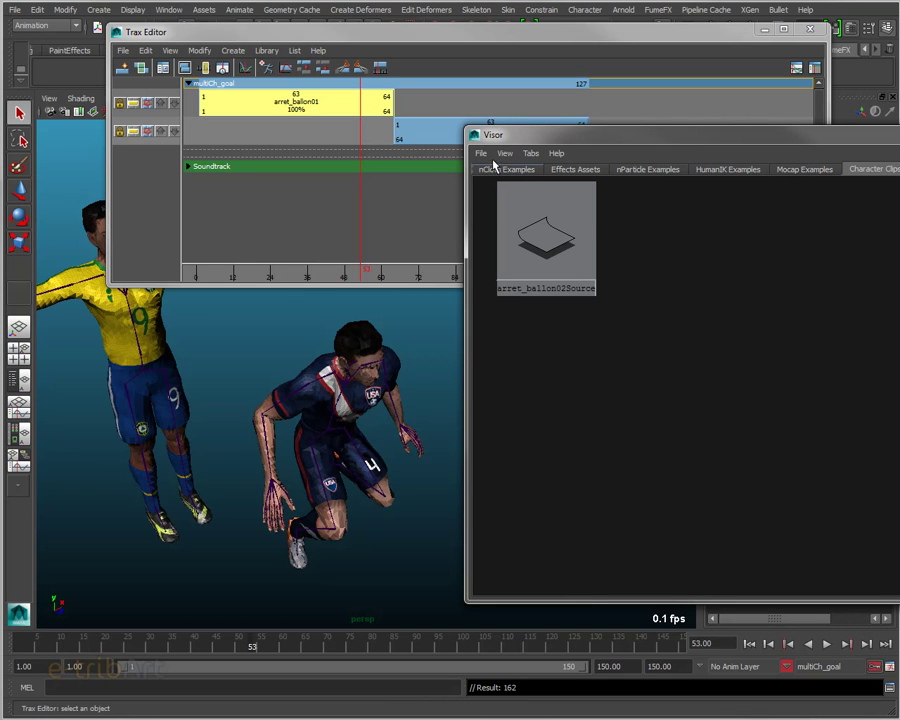
{"action": "left_click", "coordinate": [484, 155]}
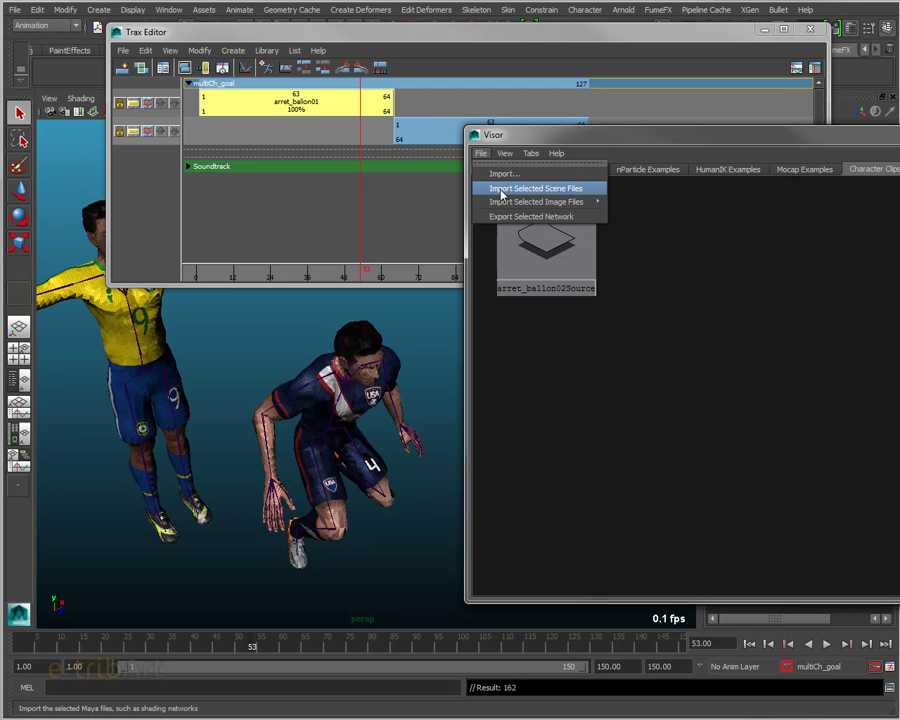
{"action": "left_click", "coordinate": [501, 190]}
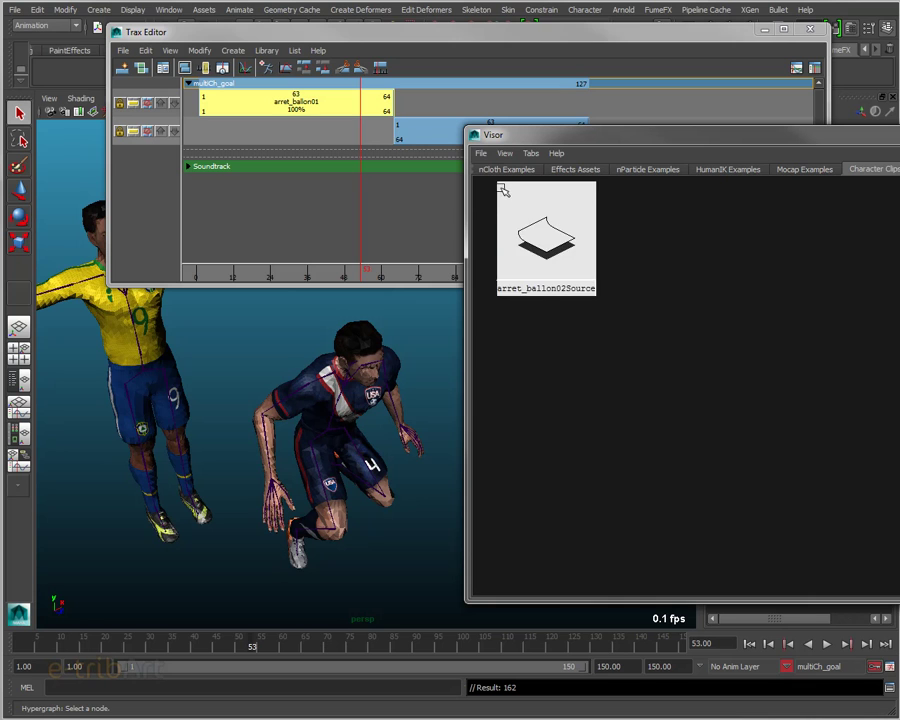
{"action": "left_click_drag", "start_coordinate": [533, 143], "coordinate": [542, 127]}
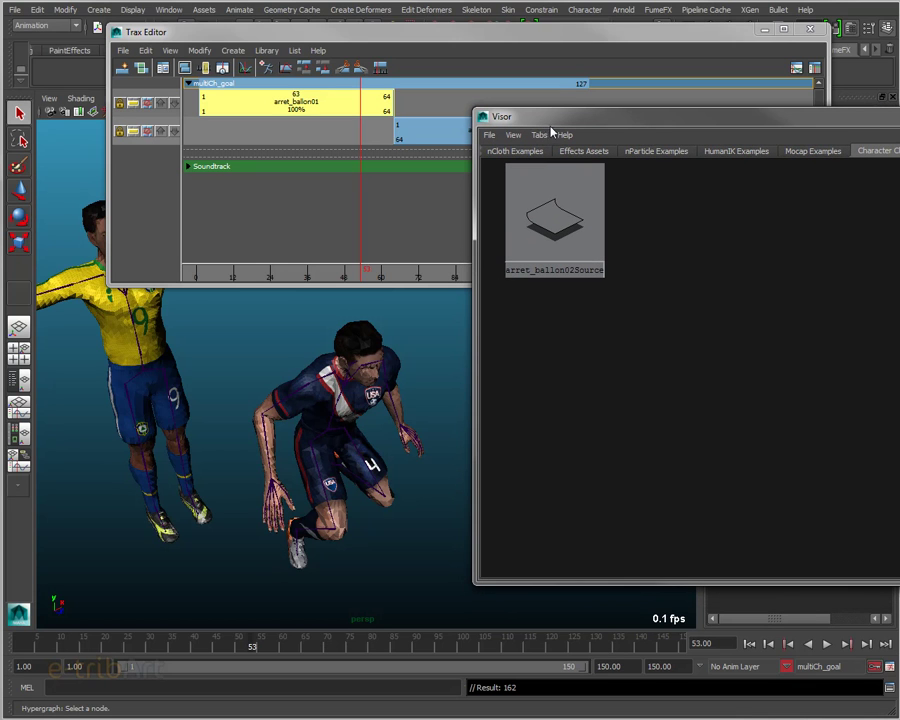
{"action": "key", "text": "alt+F4"}
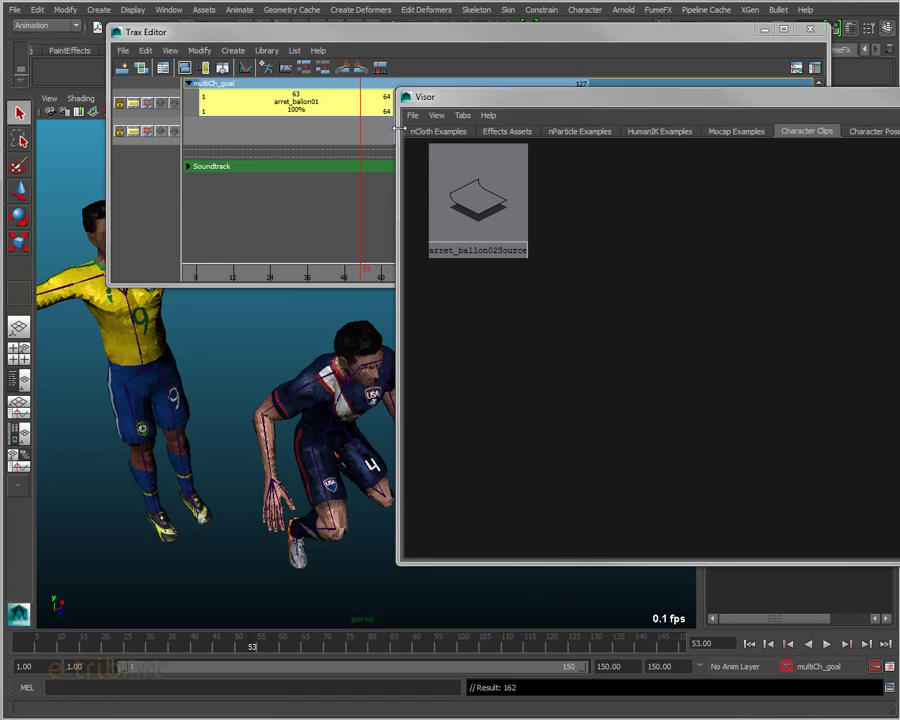
- Import goal_arret_but01.mb from the project's clips folder through the Visor
{"action": "left_click", "coordinate": [412, 115]}
{"action": "left_click", "coordinate": [418, 138]}
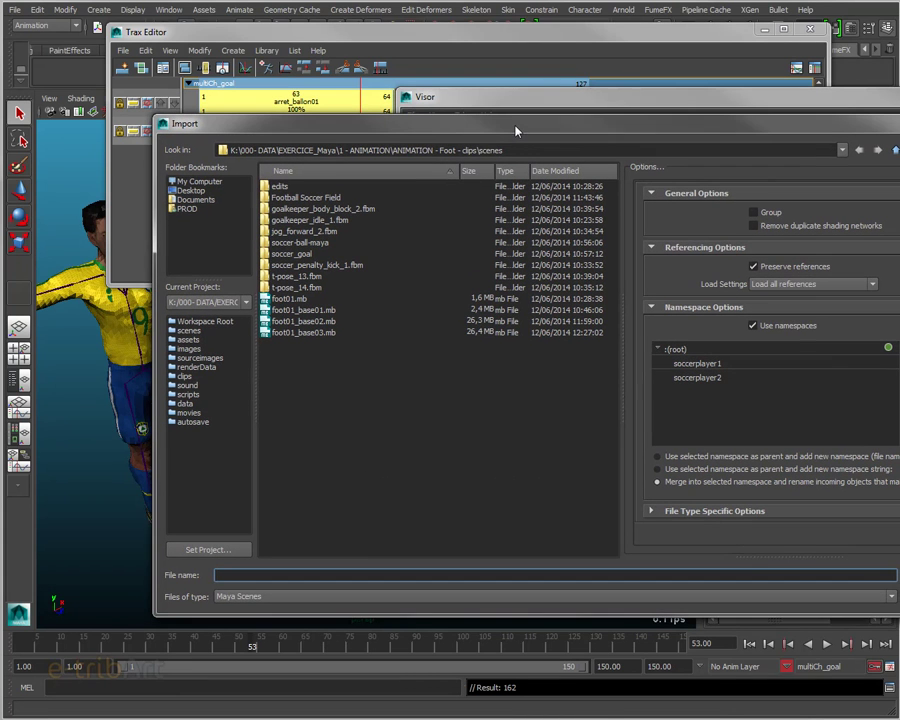
{"action": "left_click", "coordinate": [876, 152]}
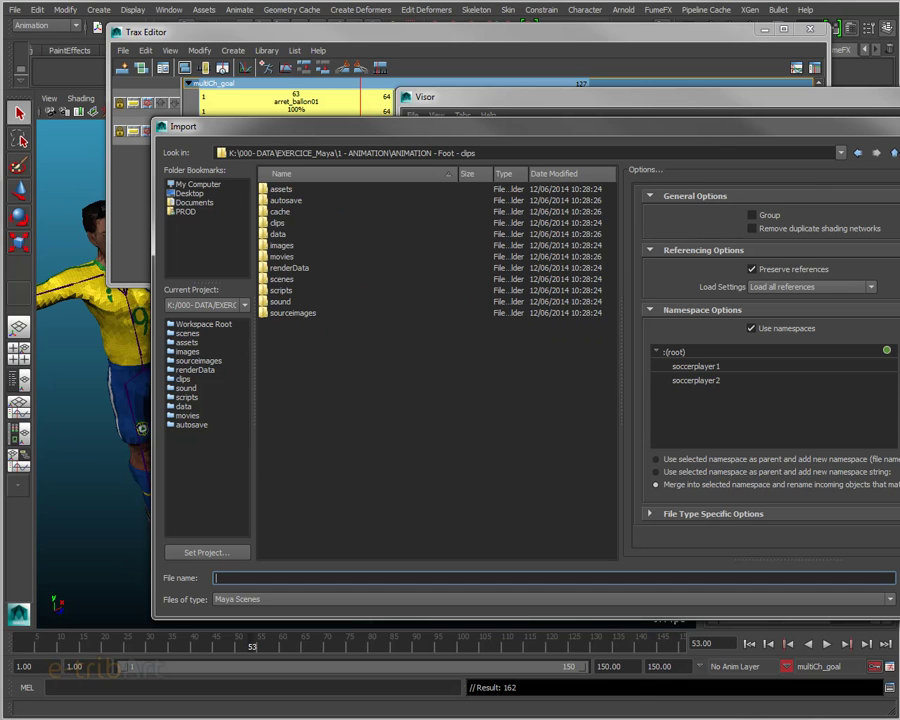
{"action": "double_click", "coordinate": [278, 230]}
{"action": "left_click", "coordinate": [280, 196]}
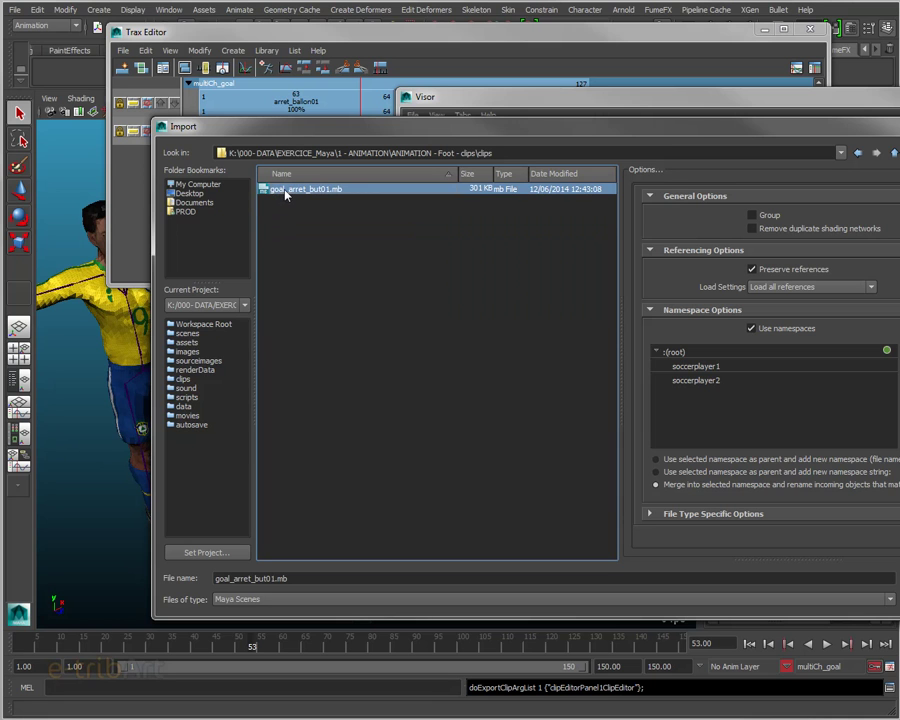
{"action": "double_click", "coordinate": [296, 191]}
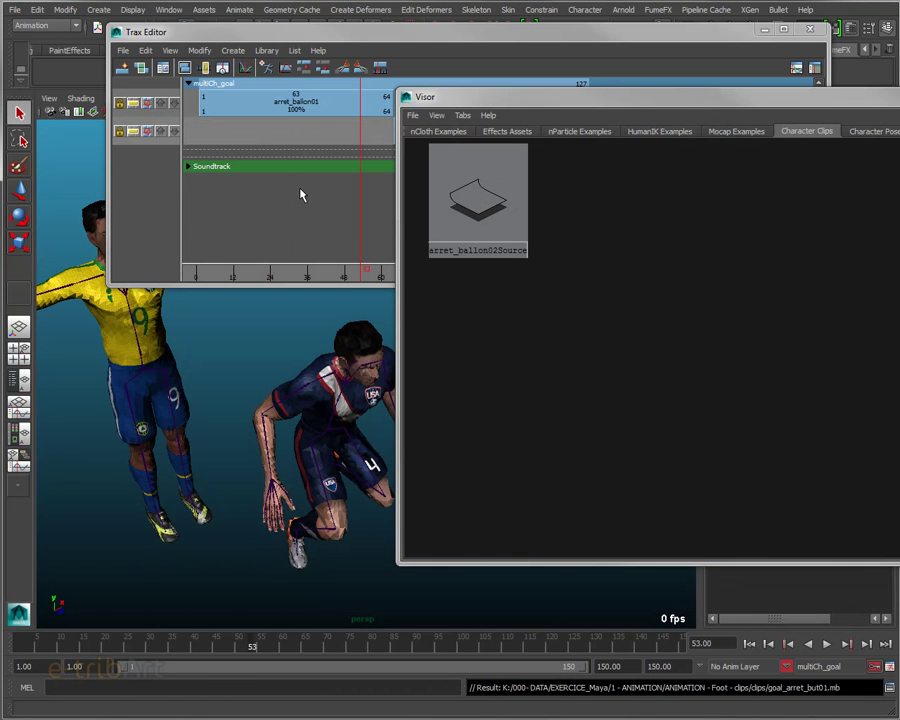
{"action": "mouse_move", "coordinate": [442, 100]}
{"action": "left_mouse_down"}
{"action": "mouse_move", "coordinate": [448, 104]}
{"action": "mouse_move", "coordinate": [437, 105]}
{"action": "left_mouse_up"}
{"action": "left_click", "coordinate": [856, 136]}
{"action": "left_click", "coordinate": [800, 135]}
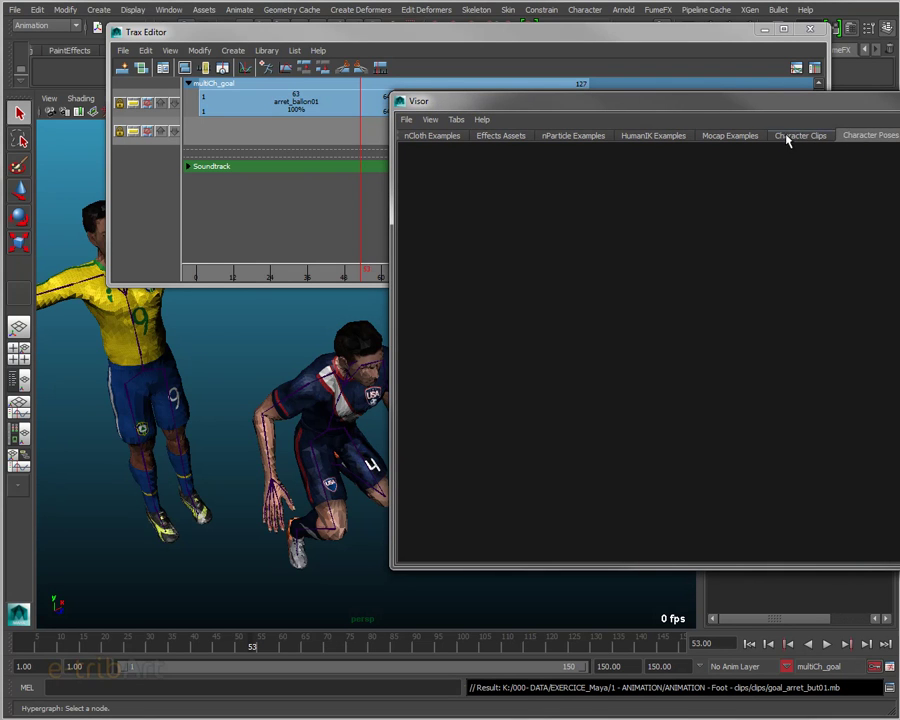
{"action": "left_click_drag", "start_coordinate": [601, 119], "coordinate": [899, 120]}
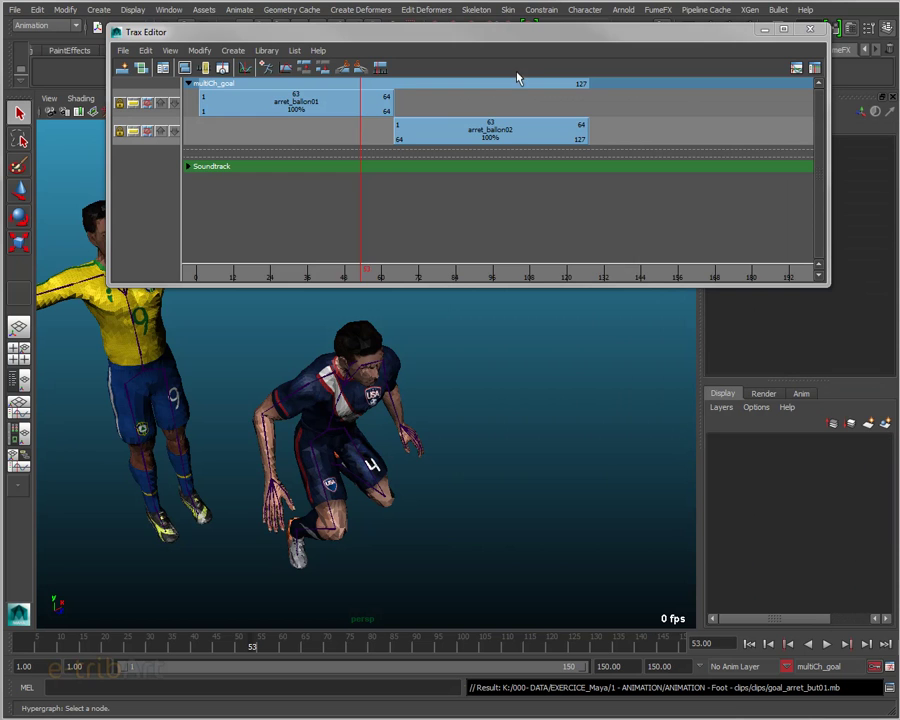
- Slide goal_arret_but01 to start at frame 127, right after arret_ballon02, and scrub to check timing
{"action": "left_click_drag", "start_coordinate": [503, 42], "coordinate": [489, 48]}
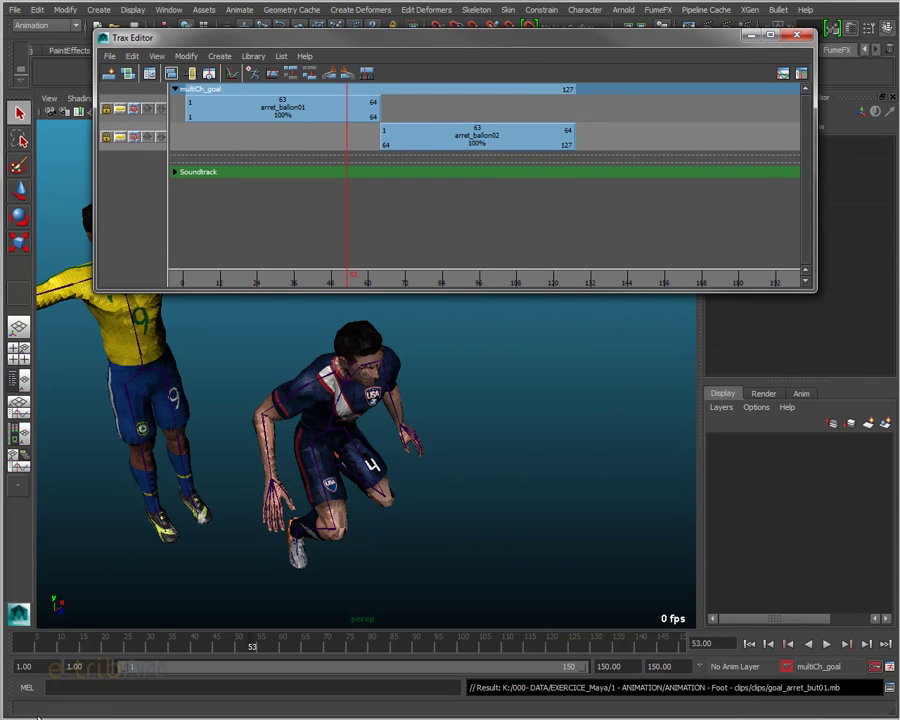
{"action": "mouse_move", "coordinate": [497, 164]}
{"action": "left_mouse_down"}
{"action": "mouse_move", "coordinate": [681, 178]}
{"action": "mouse_move", "coordinate": [479, 195]}
{"action": "left_mouse_up"}
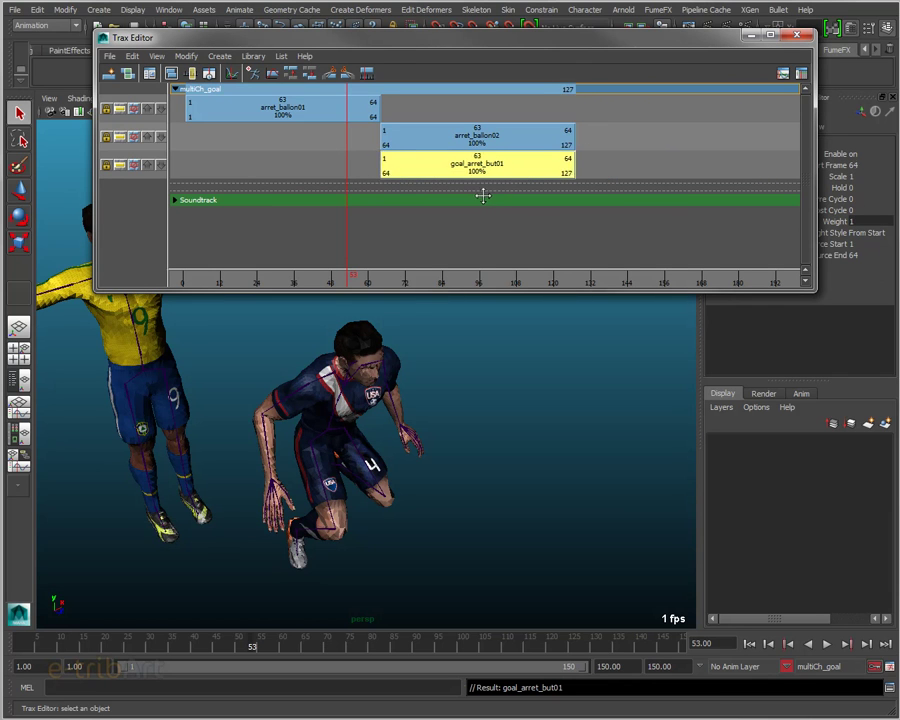
{"action": "left_click_drag", "start_coordinate": [482, 165], "coordinate": [668, 190]}
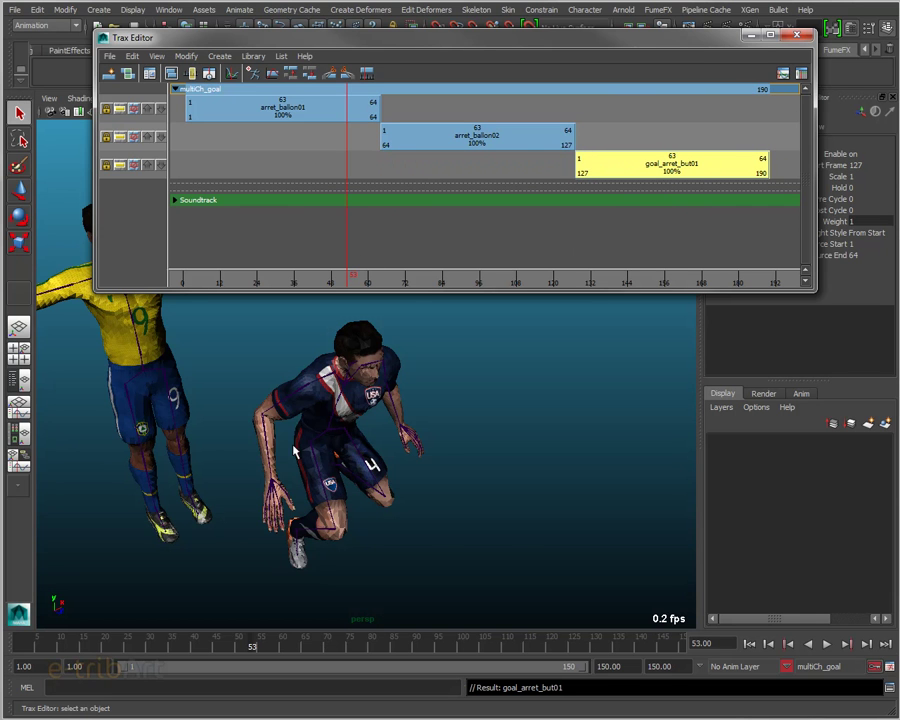
{"action": "mouse_move", "coordinate": [268, 636]}
{"action": "left_mouse_down"}
{"action": "mouse_move", "coordinate": [750, 642]}
{"action": "mouse_move", "coordinate": [193, 645]}
{"action": "mouse_move", "coordinate": [576, 626]}
{"action": "mouse_move", "coordinate": [227, 638]}
{"action": "mouse_move", "coordinate": [519, 650]}
{"action": "mouse_move", "coordinate": [80, 645]}
{"action": "left_mouse_up"}
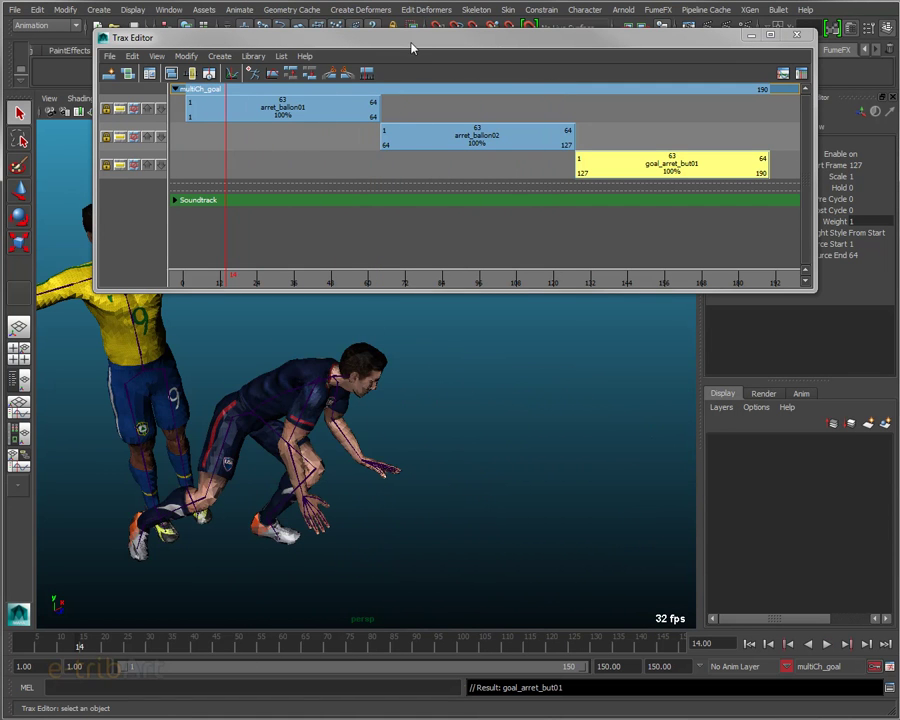
- Select the arret_ballon01 clip and the goal_arret_but01 source clip in the clip library, then move the library aside
{"action": "left_click_drag", "start_coordinate": [404, 44], "coordinate": [389, 67]}
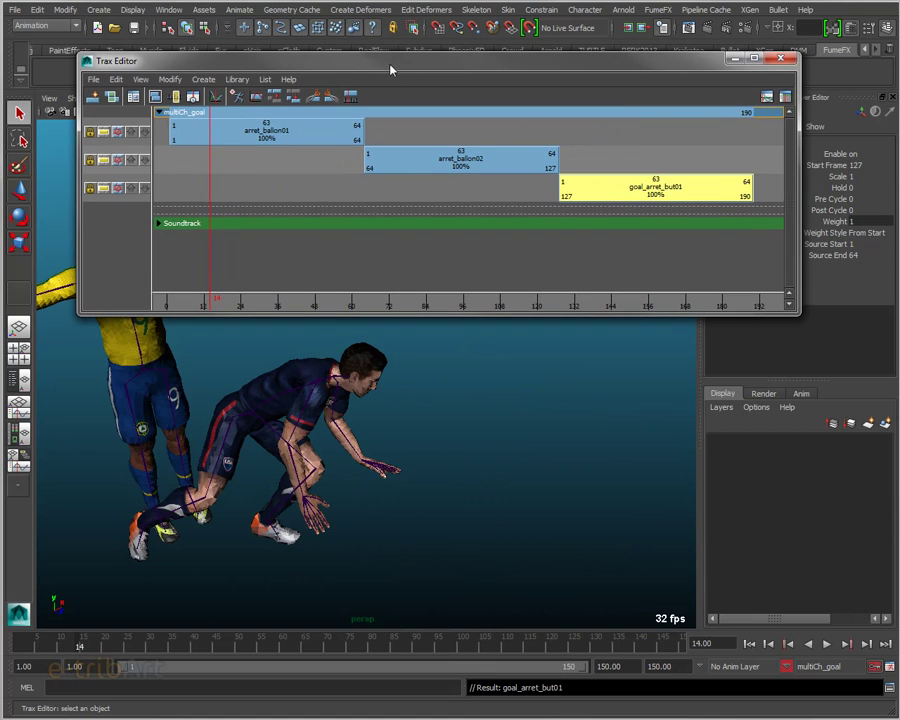
{"action": "left_click", "coordinate": [229, 138]}
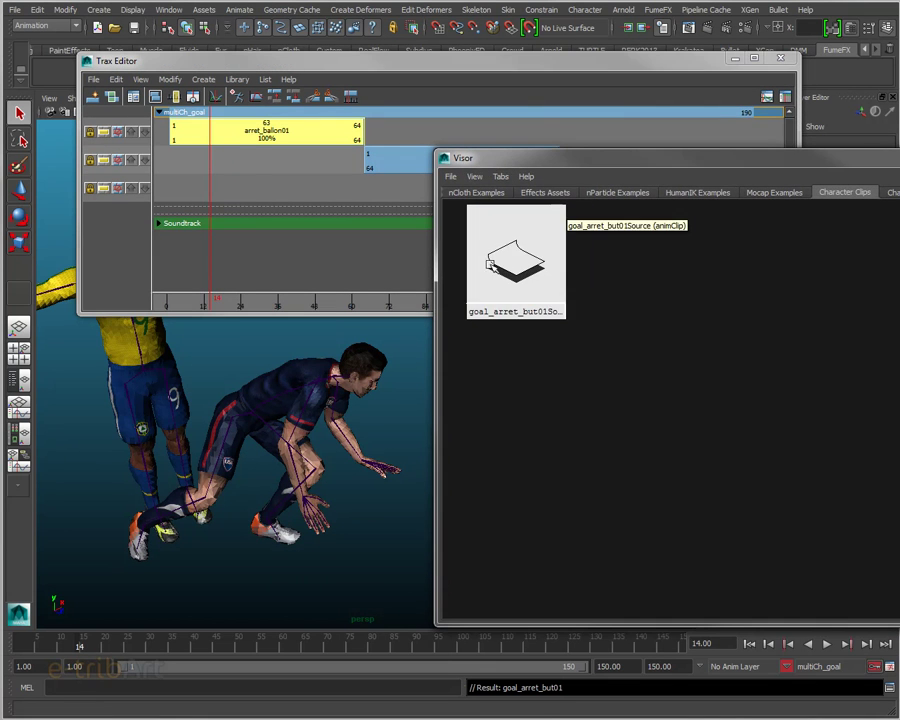
{"action": "left_click", "coordinate": [509, 254]}
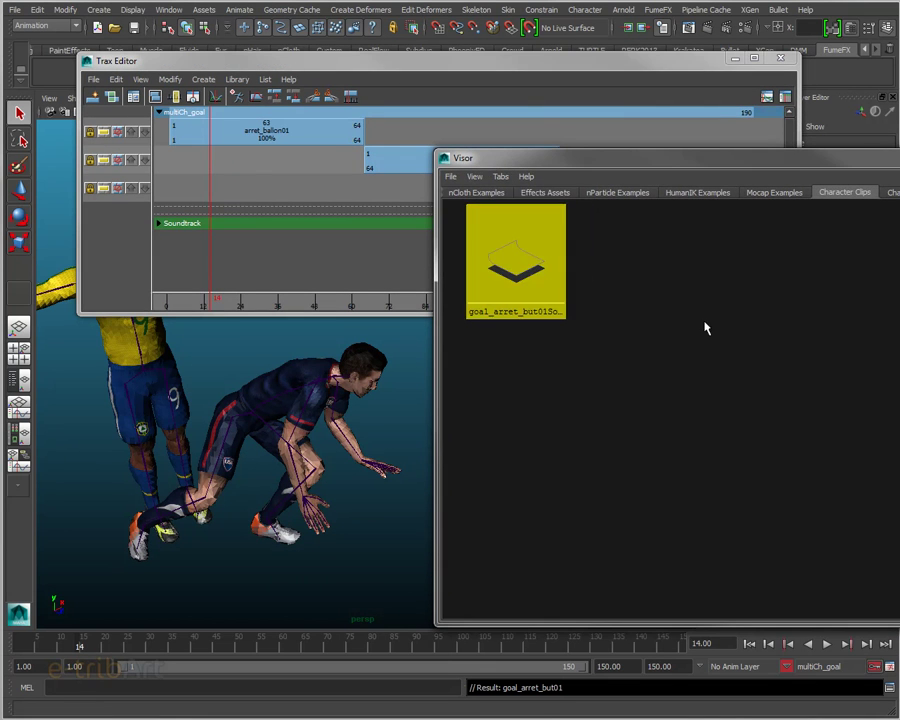
{"action": "middle_click_drag", "start_coordinate": [516, 262], "coordinate": [250, 160]}
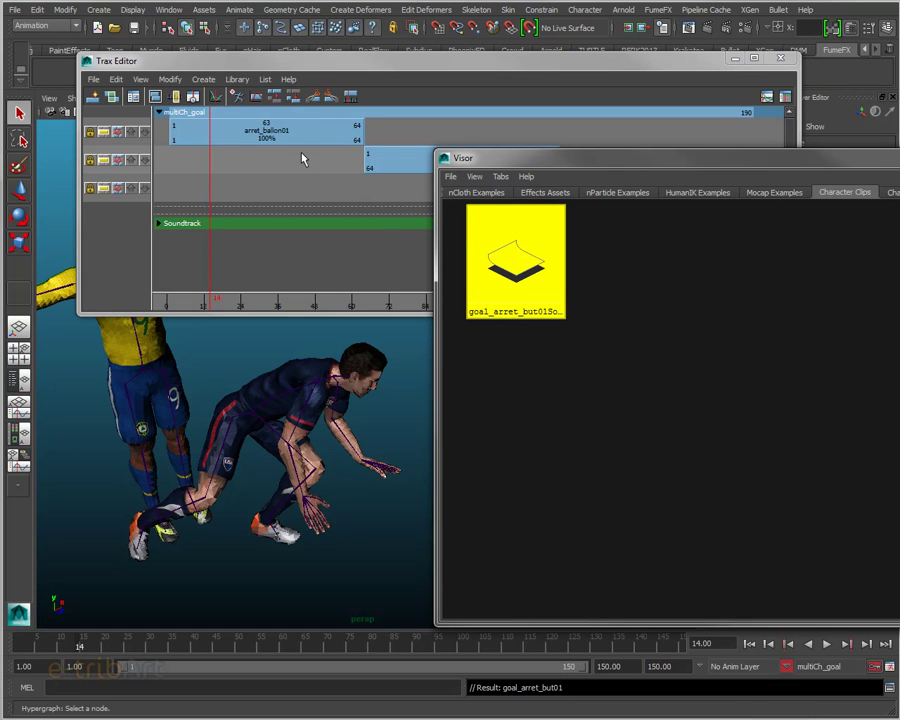
{"action": "mouse_move", "coordinate": [520, 163]}
{"action": "left_mouse_down"}
{"action": "mouse_move", "coordinate": [705, 202]}
{"action": "mouse_move", "coordinate": [899, 210]}
{"action": "left_mouse_up"}
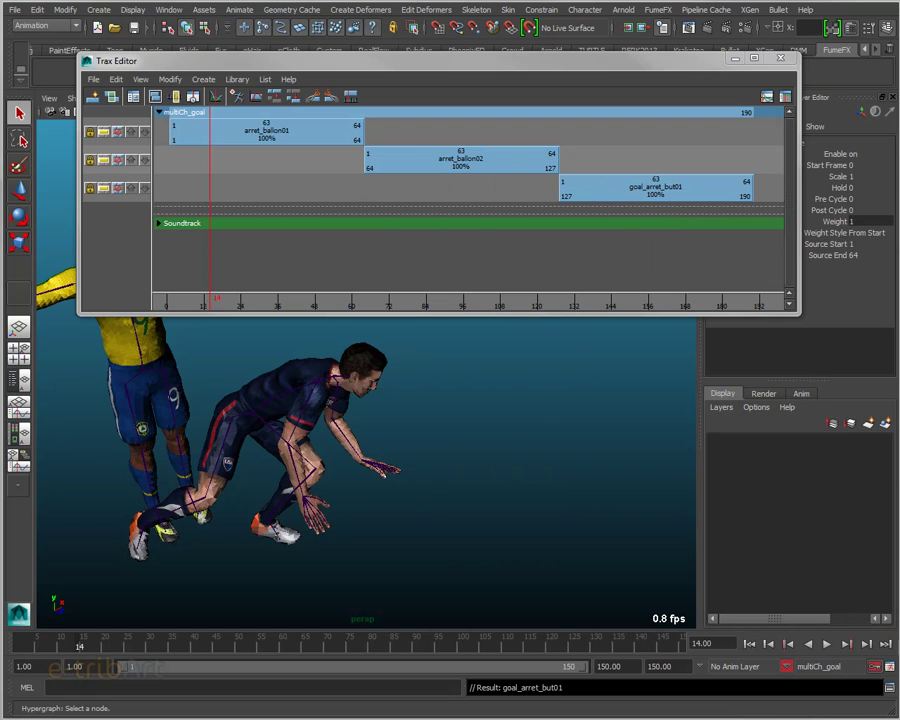
- Close the goalkeeper's Trax Editor and bring up the list of character sets in the stadium scene
{"action": "left_click", "coordinate": [86, 62]}
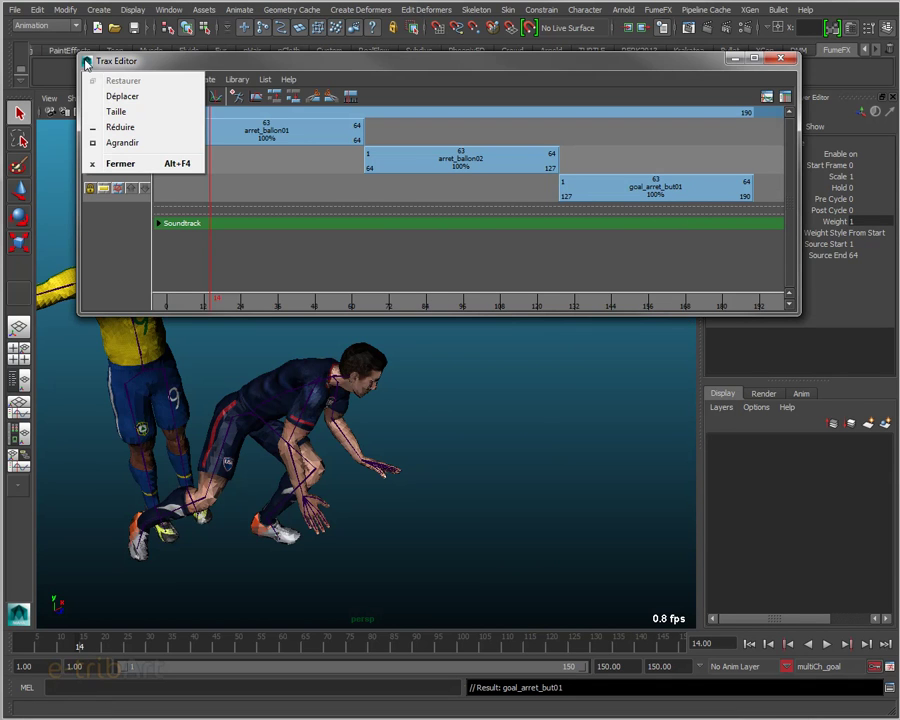
{"action": "left_click", "coordinate": [120, 164]}
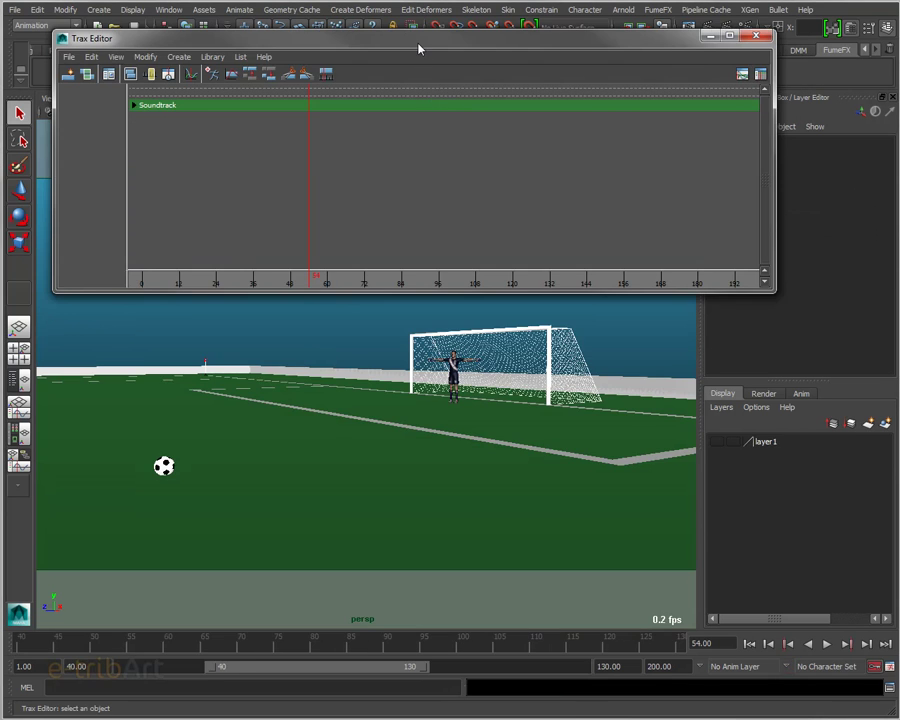
{"action": "left_click_drag", "start_coordinate": [418, 48], "coordinate": [412, 37]}
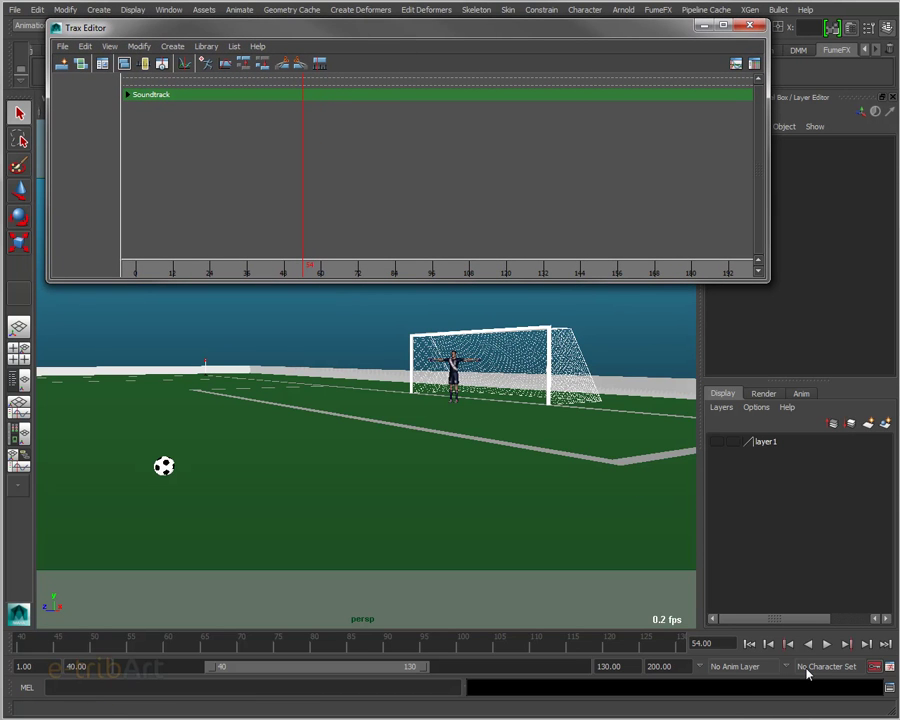
{"action": "left_click", "coordinate": [807, 672]}
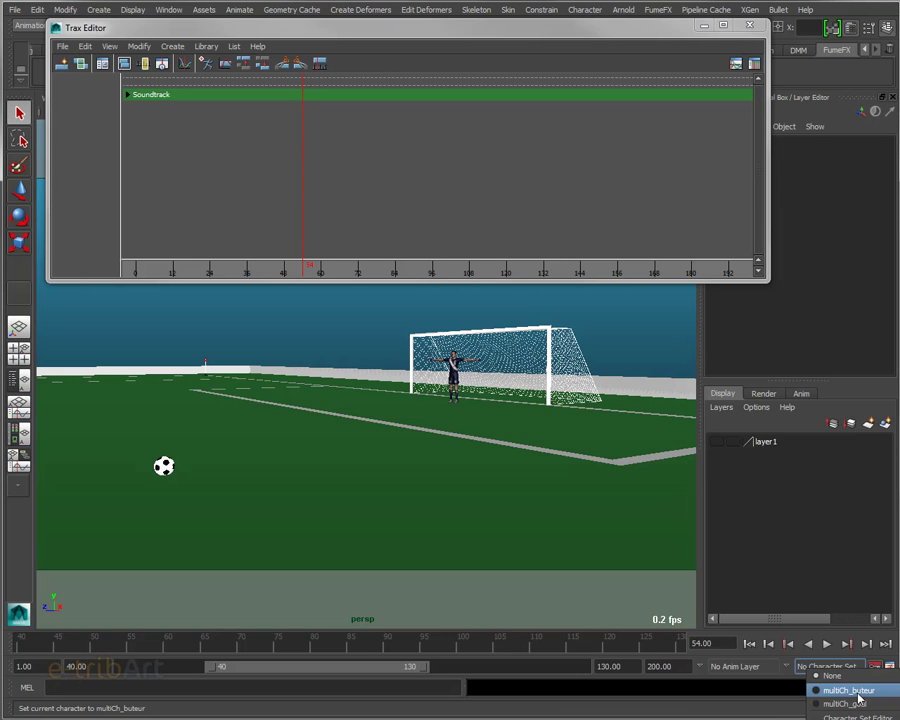
- Make multiCh_buteur the current character, view its clip library, then close it
{"action": "left_click", "coordinate": [858, 698]}
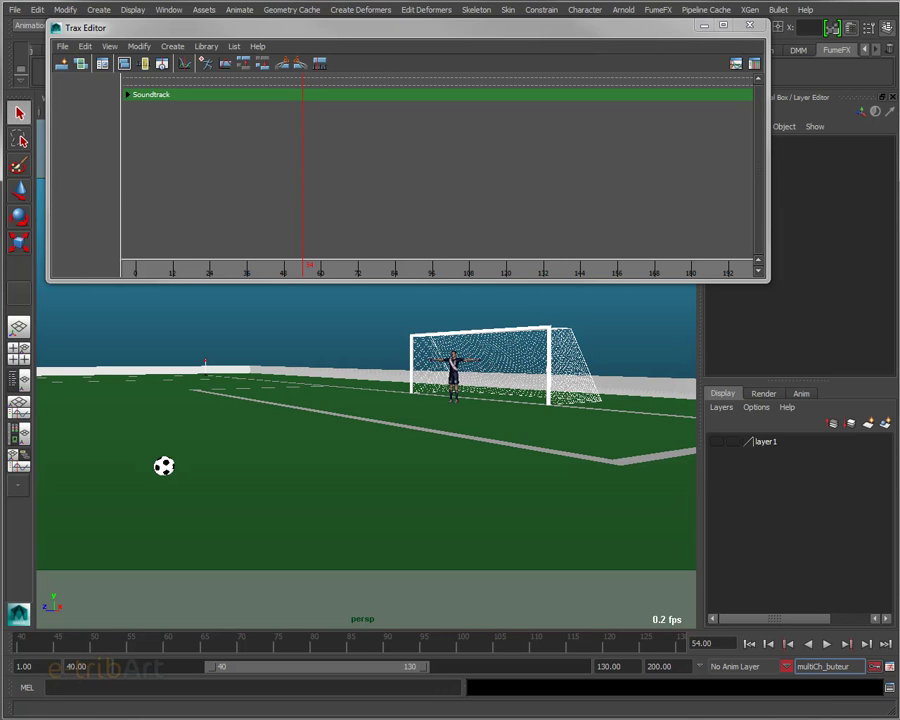
{"action": "left_click", "coordinate": [102, 63]}
{"action": "left_click_drag", "start_coordinate": [596, 104], "coordinate": [496, 60]}
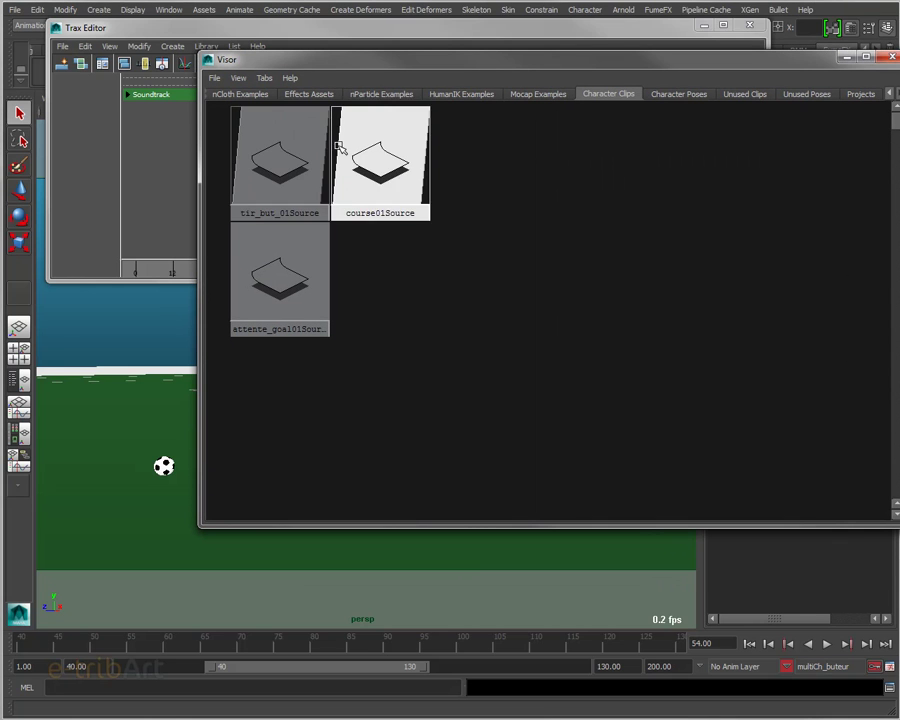
{"action": "key", "text": "alt+F4"}
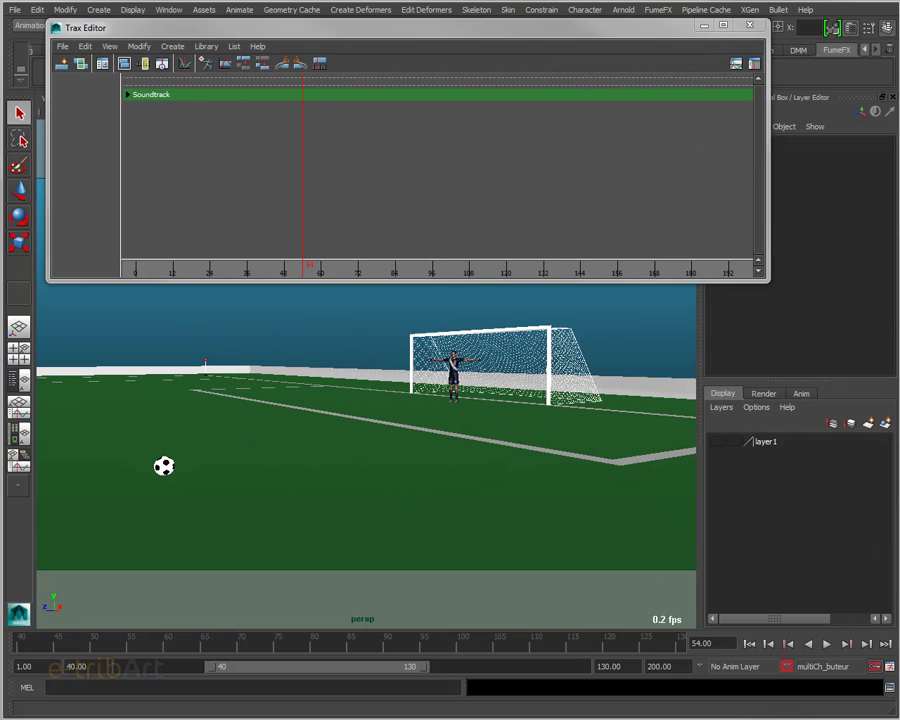
- Make multiCh_goal current and select its attente_goal01 source clip in the Visor
{"action": "left_click", "coordinate": [856, 667]}
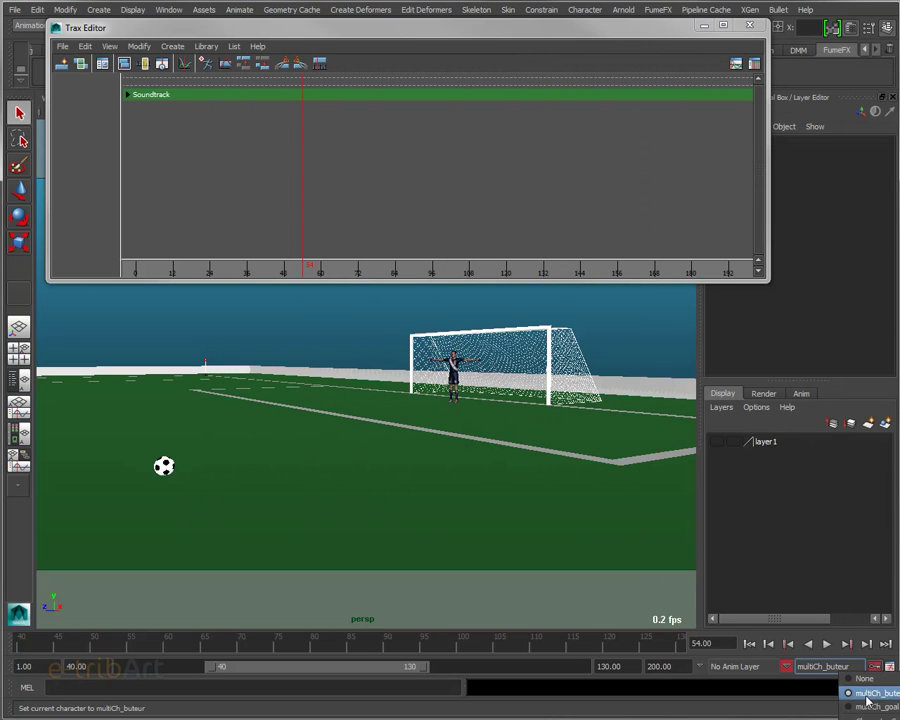
{"action": "left_click", "coordinate": [862, 705]}
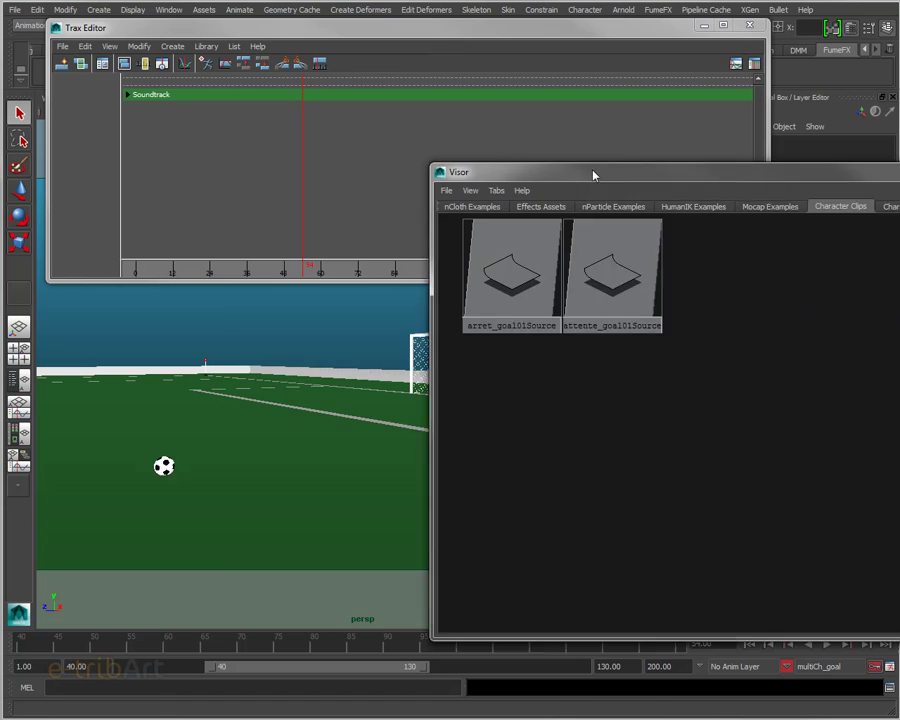
{"action": "left_click_drag", "start_coordinate": [593, 173], "coordinate": [446, 145]}
{"action": "left_click", "coordinate": [316, 250]}
{"action": "left_click", "coordinate": [394, 238]}
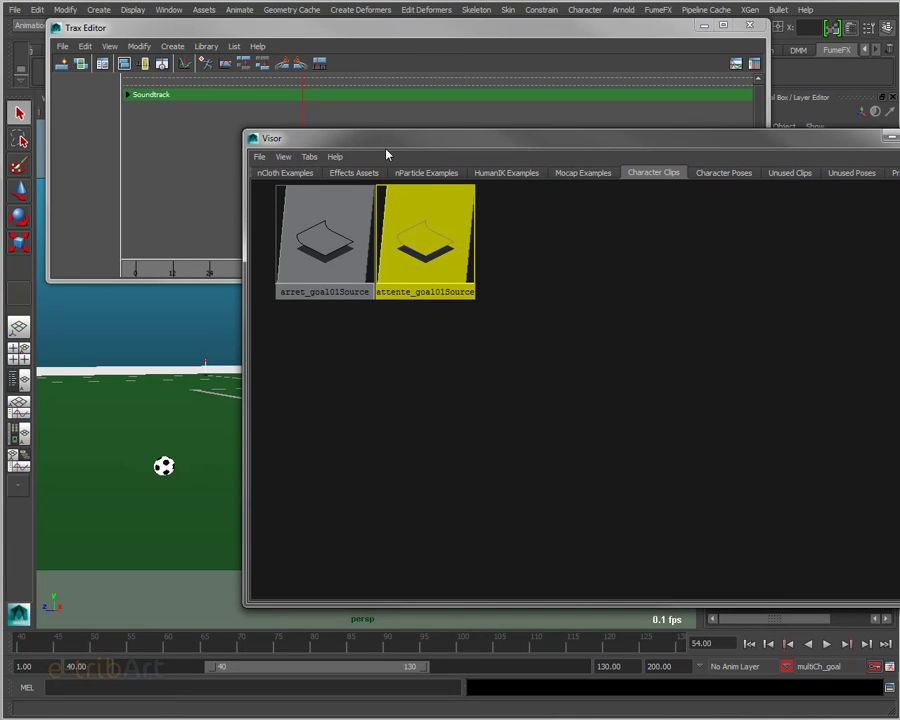
{"action": "left_click", "coordinate": [400, 120]}
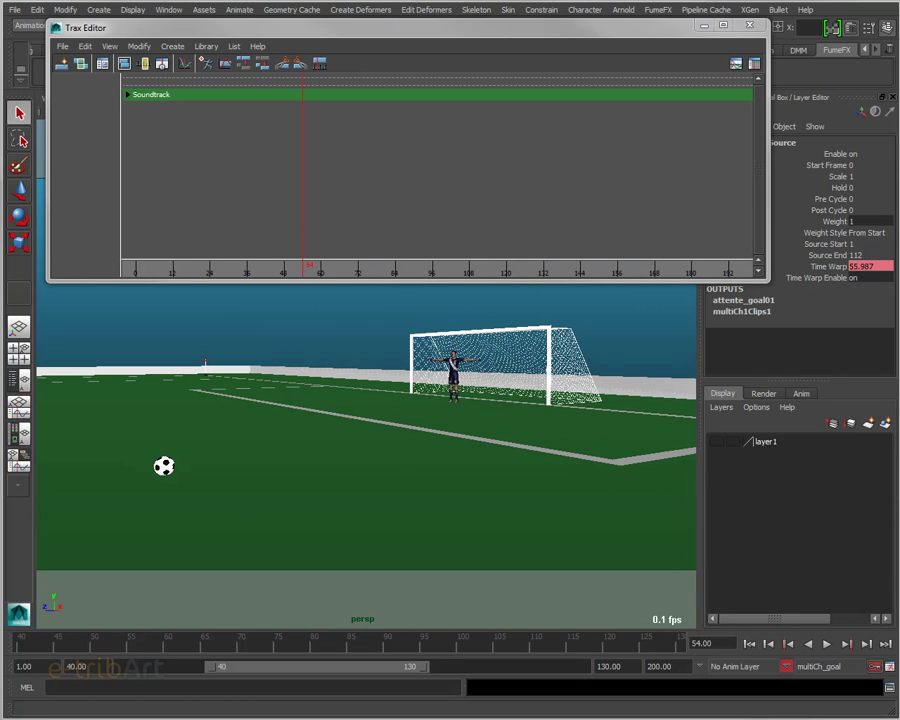
- Select multiCh_buteur and multiCh_goal in the Outliner and load both into the Trax Editor
{"action": "left_click", "coordinate": [526, 355]}
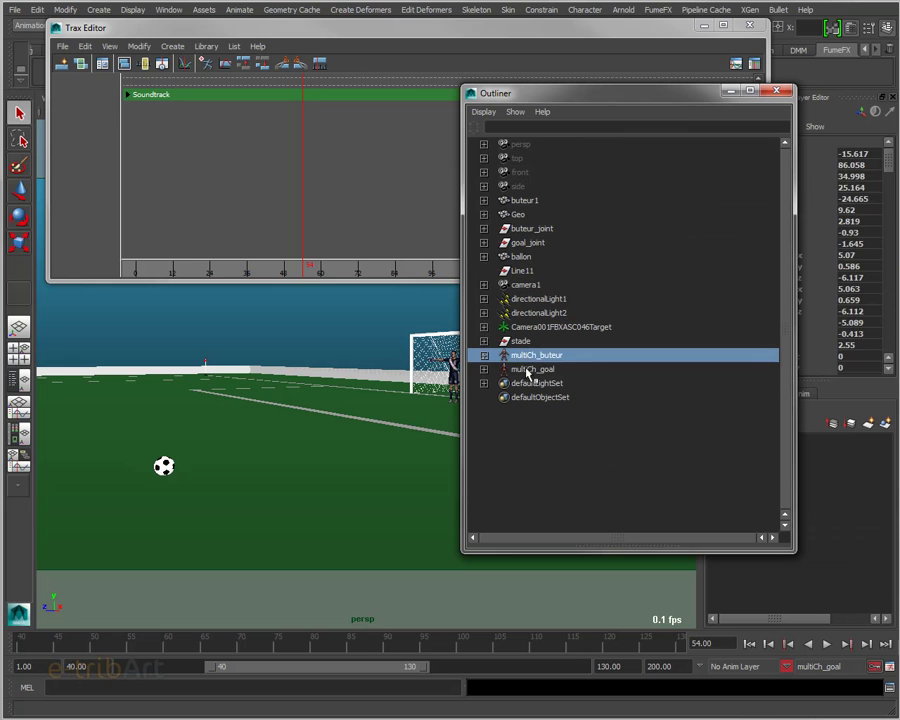
{"action": "left_click", "coordinate": [527, 369], "text": "shift"}
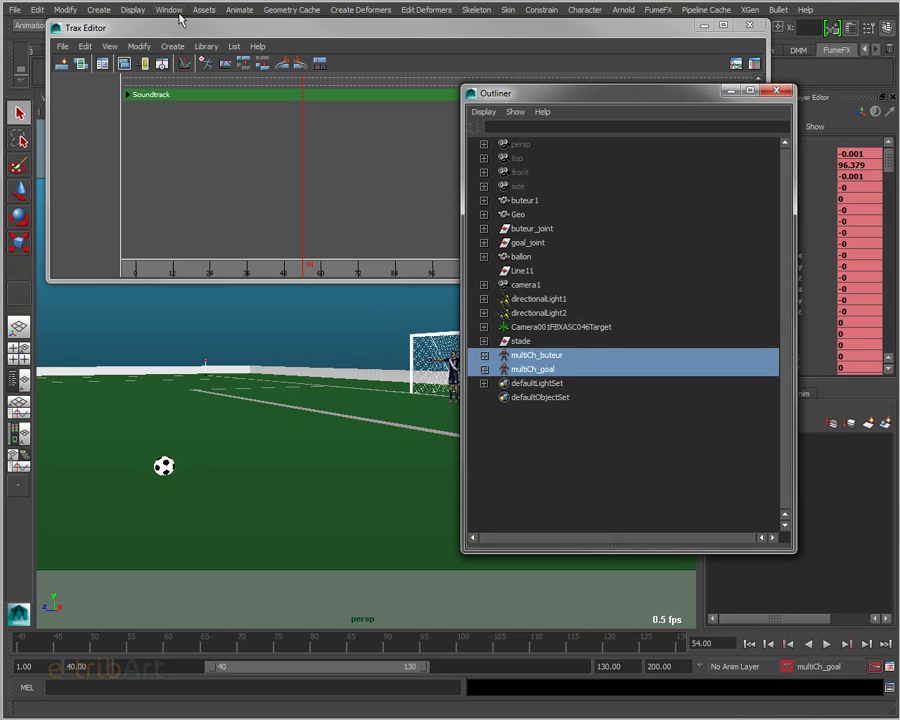
{"action": "left_click", "coordinate": [178, 11]}
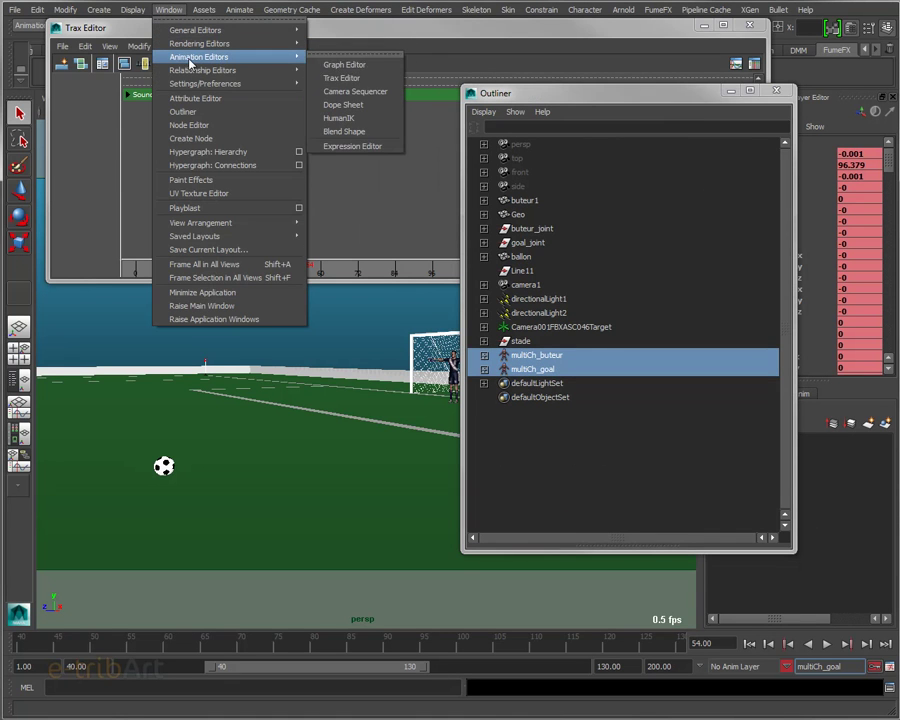
{"action": "left_click", "coordinate": [341, 77]}
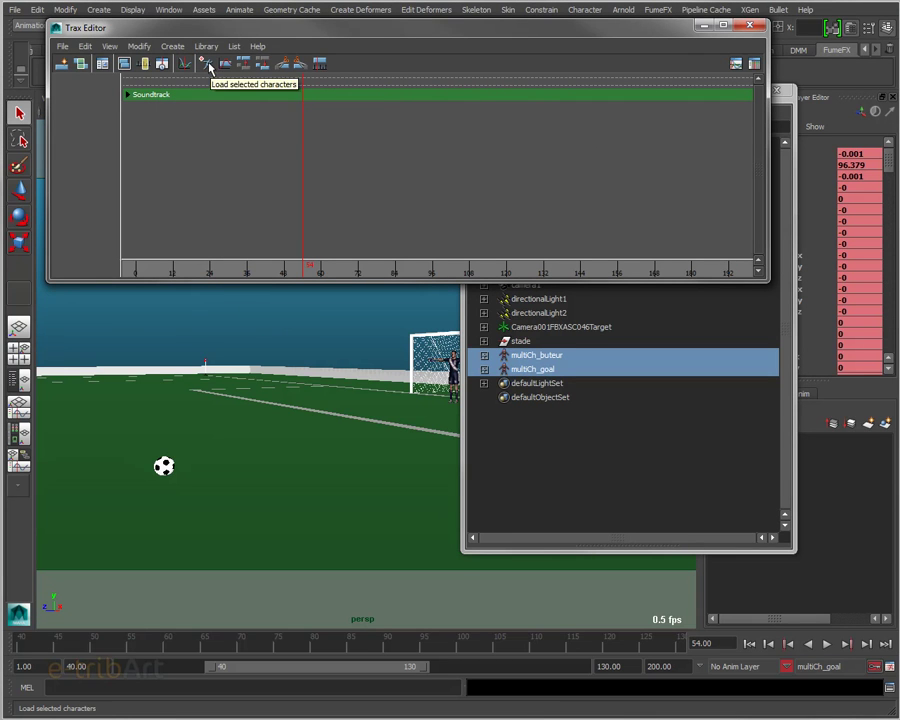
{"action": "left_click", "coordinate": [209, 66]}
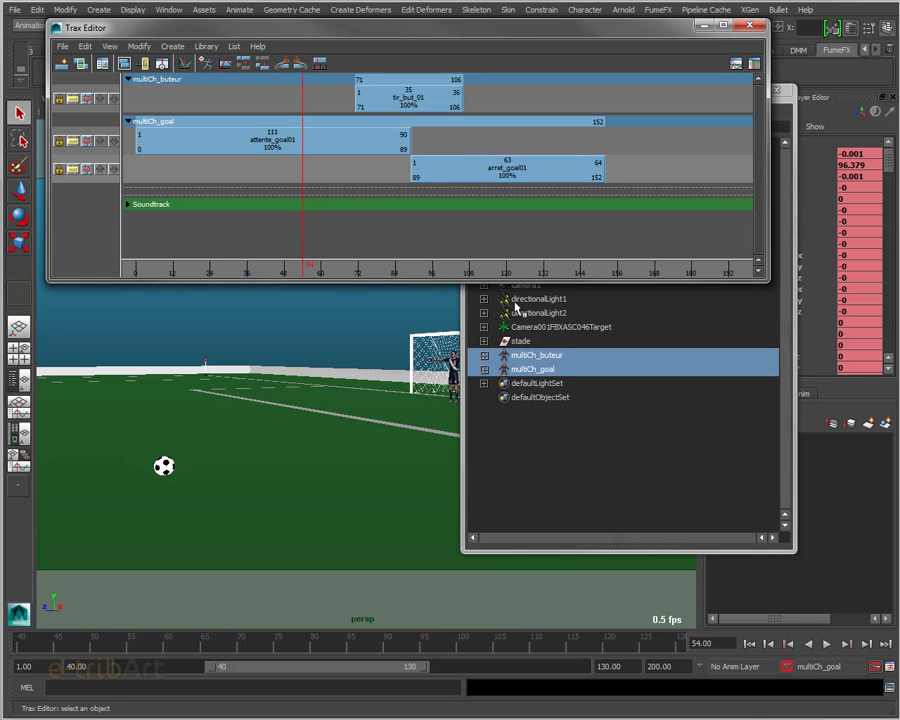
{"action": "left_click_drag", "start_coordinate": [665, 34], "coordinate": [630, 32]}
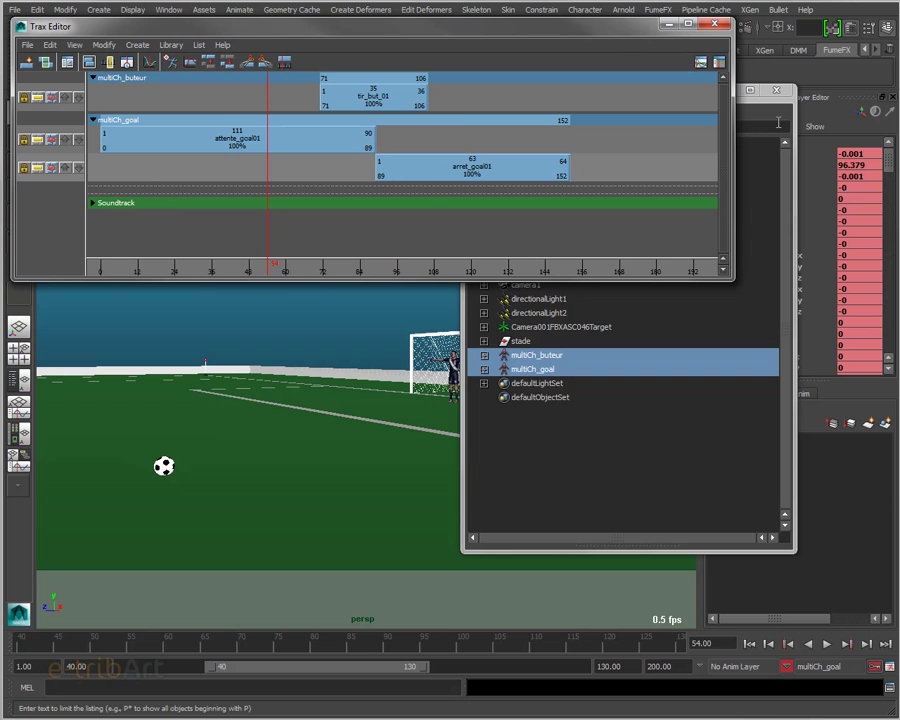
- Close the Outliner, delete the tir_but_01, attente_goal01 and arret_goal01 clips, and play back
{"action": "left_click", "coordinate": [728, 112]}
{"action": "left_click", "coordinate": [776, 90]}
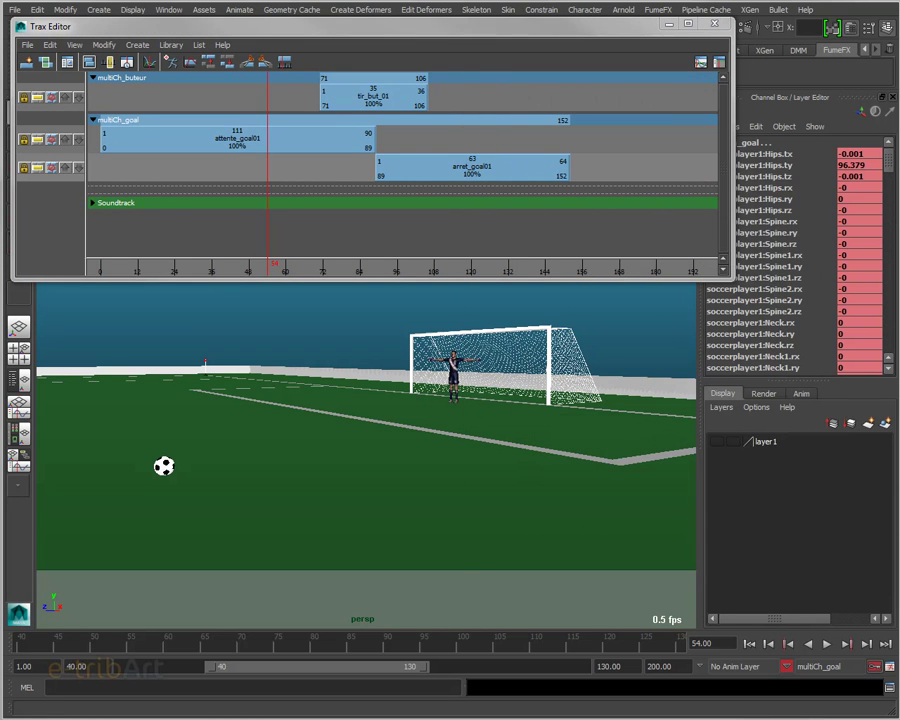
{"action": "left_click", "coordinate": [362, 105]}
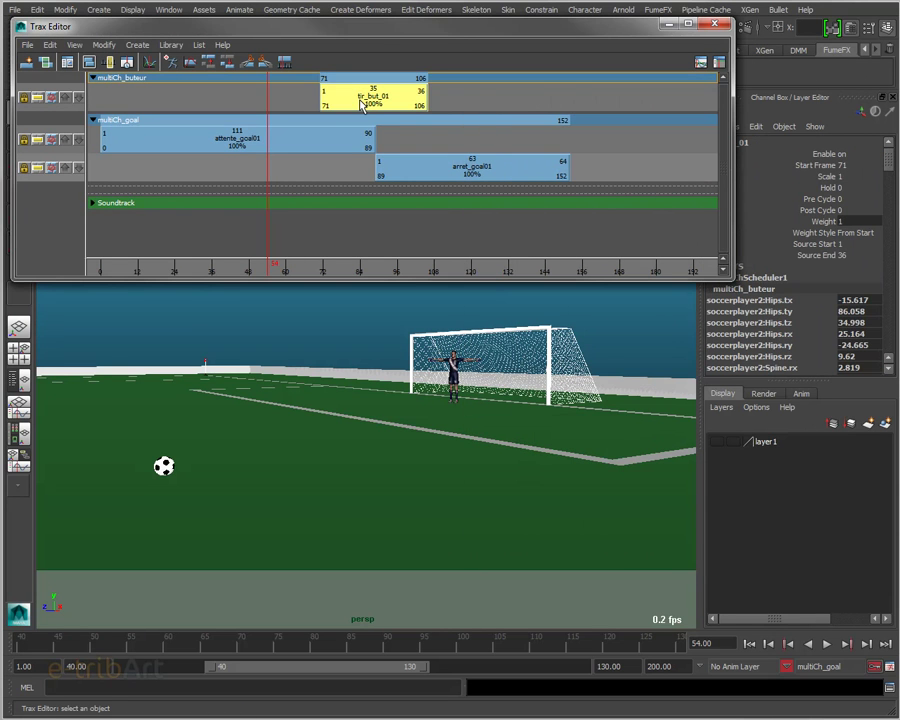
{"action": "key", "text": "Delete"}
{"action": "left_click", "coordinate": [314, 114]}
{"action": "key", "text": "Delete"}
{"action": "left_click", "coordinate": [412, 148]}
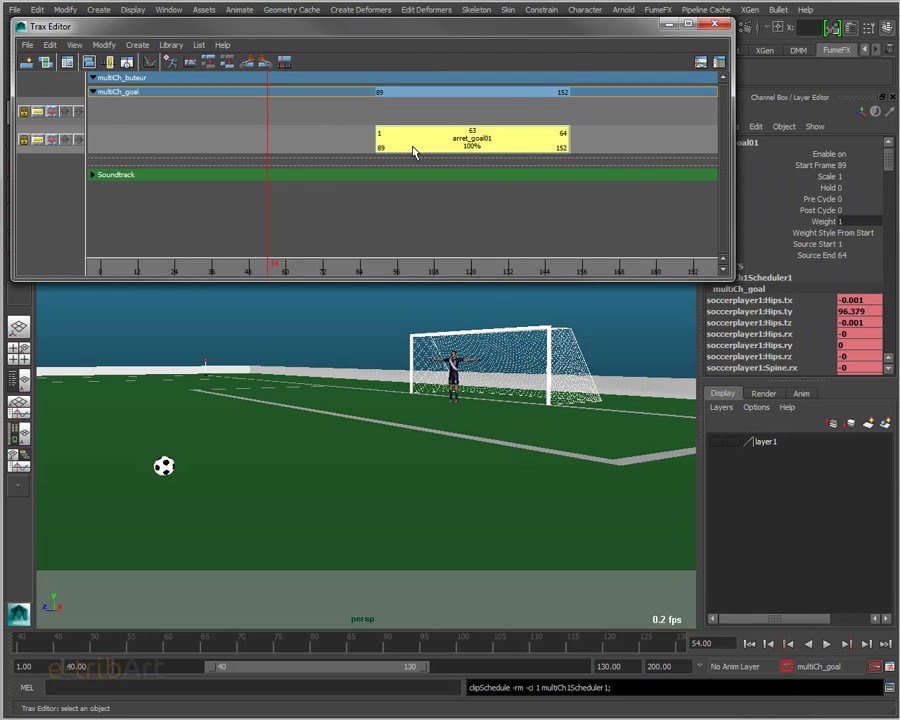
{"action": "key", "text": "Delete"}
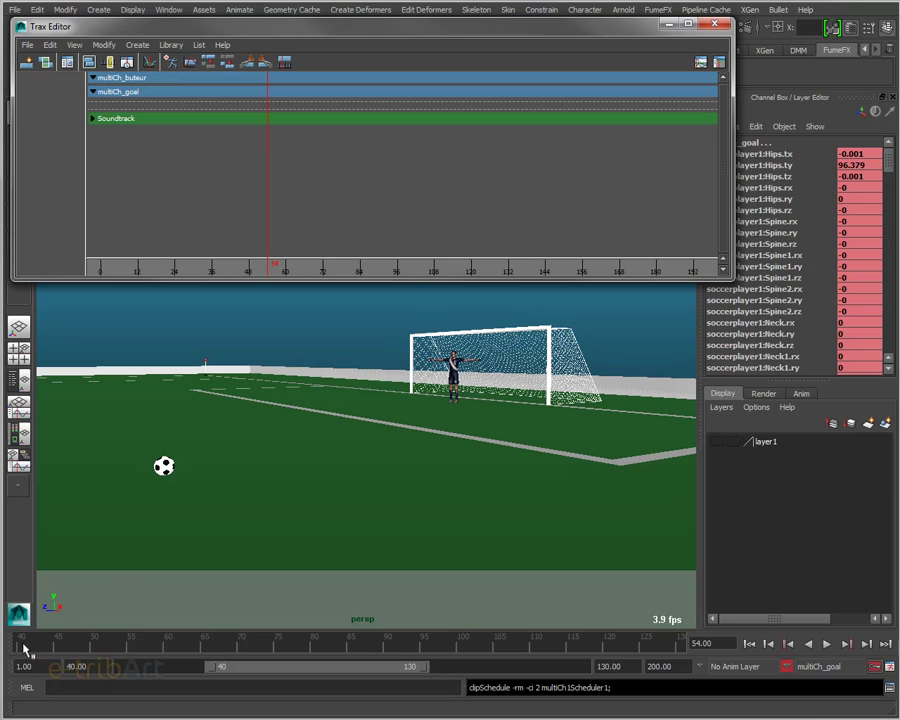
{"action": "key", "text": "alt+v"}
{"action": "mouse_move", "coordinate": [311, 645]}
{"action": "left_mouse_down"}
{"action": "mouse_move", "coordinate": [601, 648]}
{"action": "mouse_move", "coordinate": [382, 679]}
{"action": "mouse_move", "coordinate": [14, 654]}
{"action": "mouse_move", "coordinate": [672, 645]}
{"action": "mouse_move", "coordinate": [186, 660]}
{"action": "mouse_move", "coordinate": [118, 648]}
{"action": "mouse_move", "coordinate": [93, 665]}
{"action": "mouse_move", "coordinate": [492, 673]}
{"action": "mouse_move", "coordinate": [537, 658]}
{"action": "mouse_move", "coordinate": [199, 702]}
{"action": "left_mouse_up"}
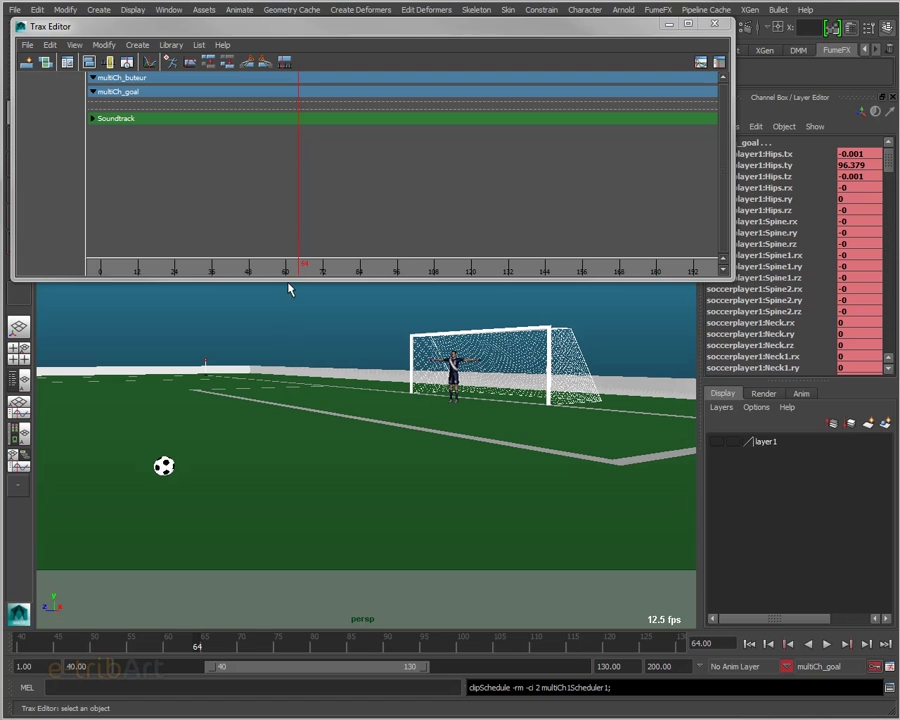
{"action": "left_click_drag", "start_coordinate": [288, 282], "coordinate": [288, 301]}
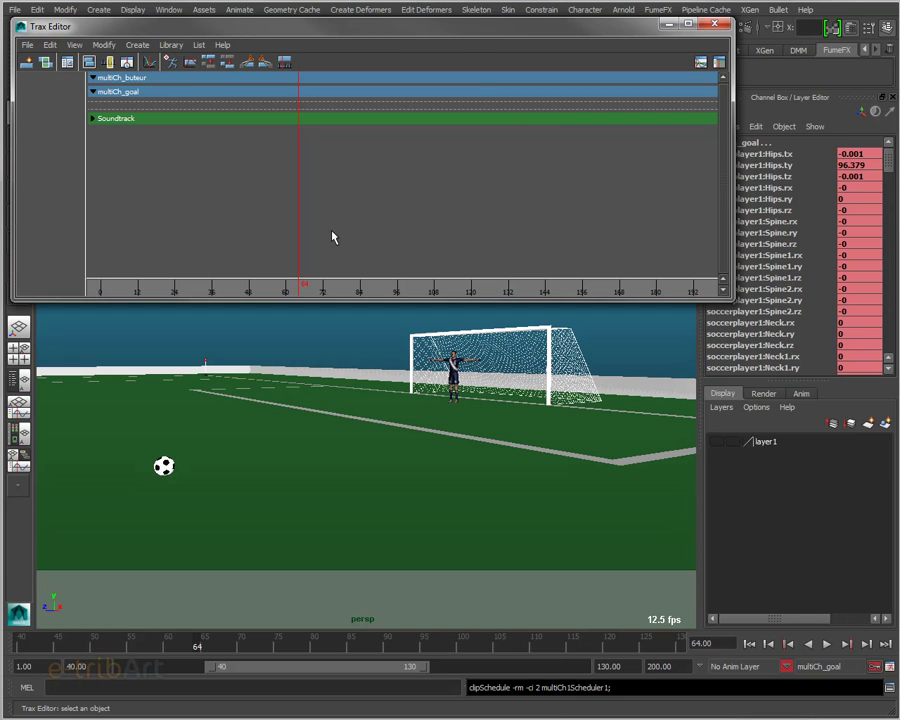
- Make multiCh_buteur current and drop the tir_but_01 source clip onto the striker's track
{"action": "left_click", "coordinate": [806, 666]}
{"action": "left_click", "coordinate": [830, 692]}
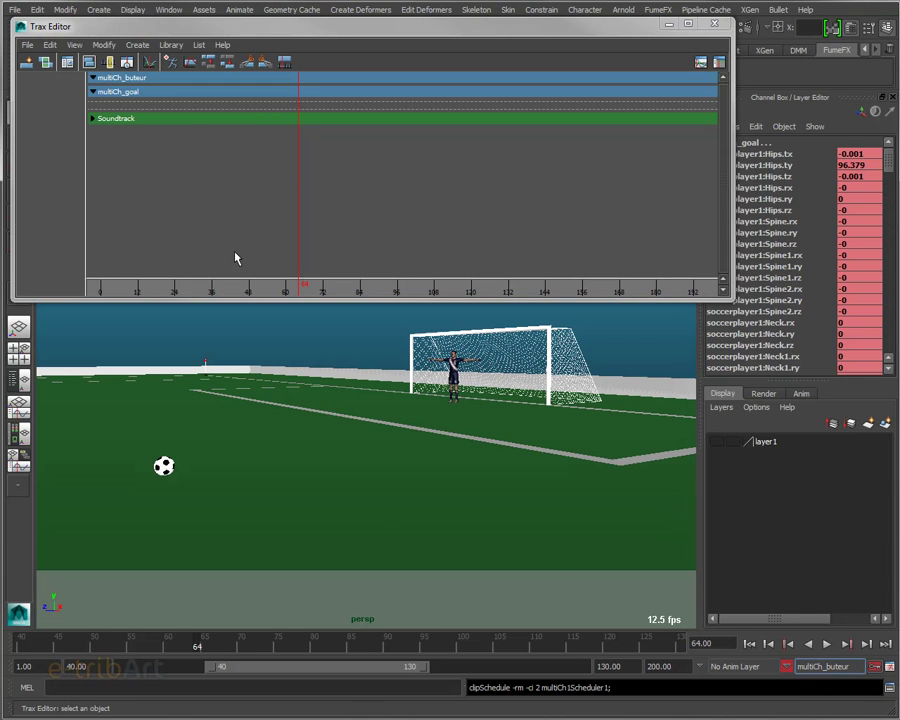
{"action": "left_click", "coordinate": [169, 64]}
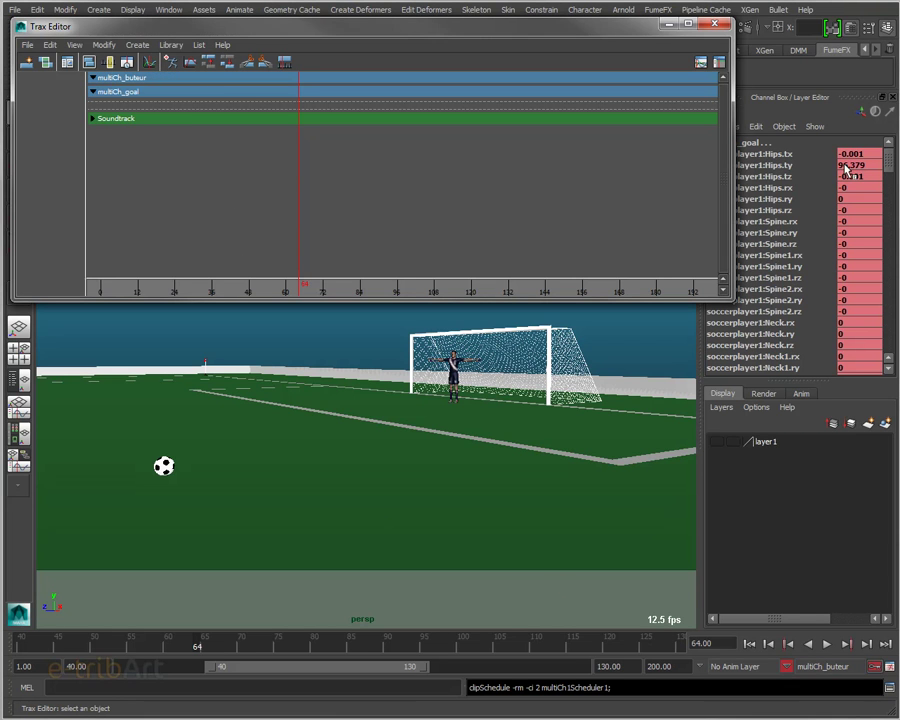
{"action": "left_click", "coordinate": [127, 62]}
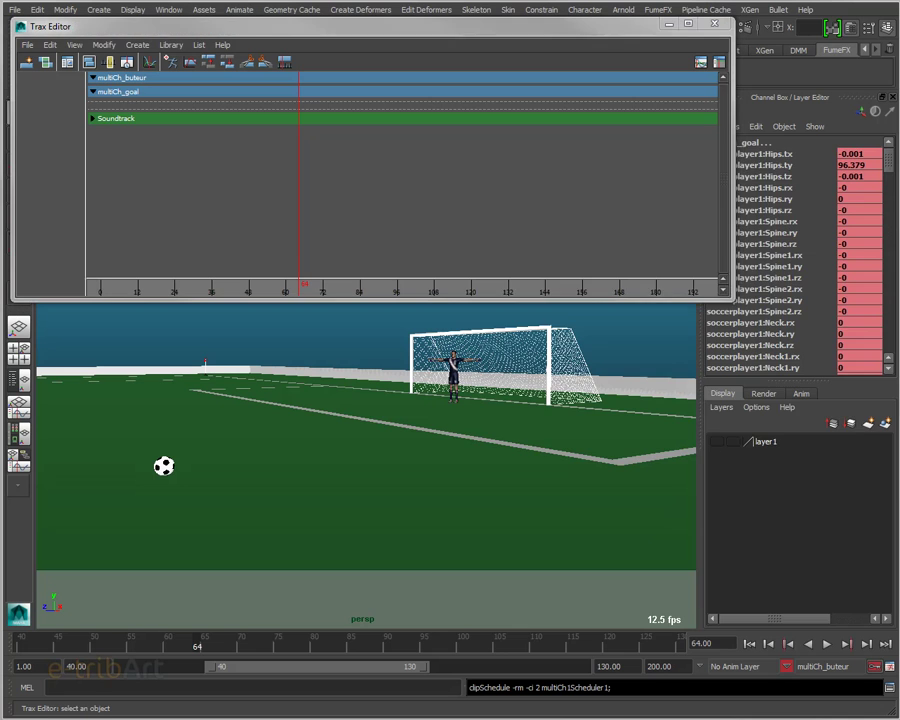
{"action": "mouse_move", "coordinate": [558, 253]}
{"action": "middle_mouse_down"}
{"action": "mouse_move", "coordinate": [333, 141]}
{"action": "mouse_move", "coordinate": [297, 82]}
{"action": "middle_mouse_up"}
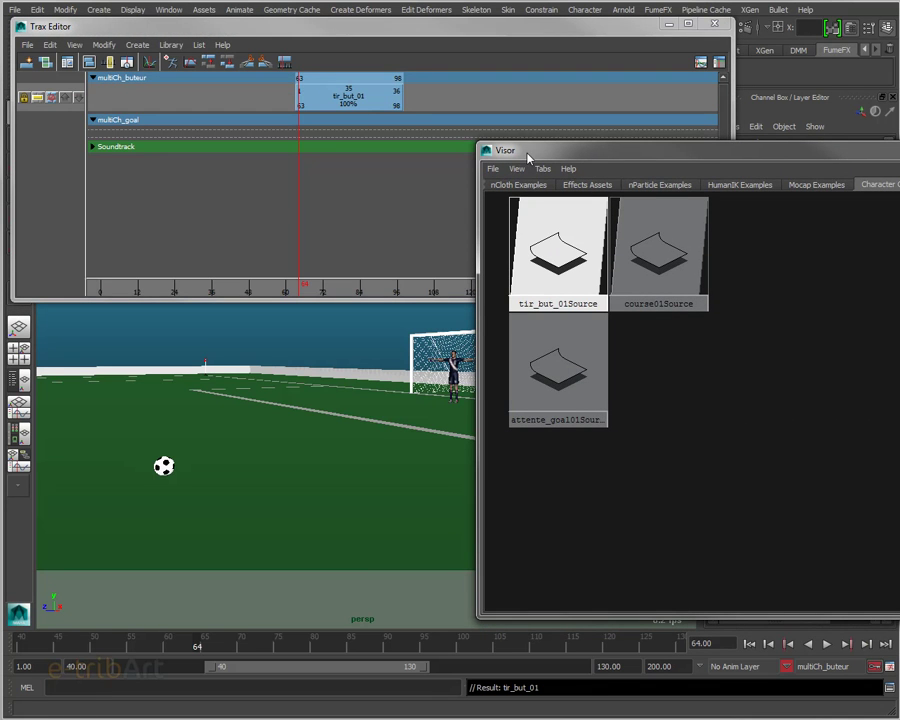
- Slide the tir_but_01 kick clip along the striker's track to run from frame 73 to 108, checking with playback
{"action": "key", "text": "alt+F4"}
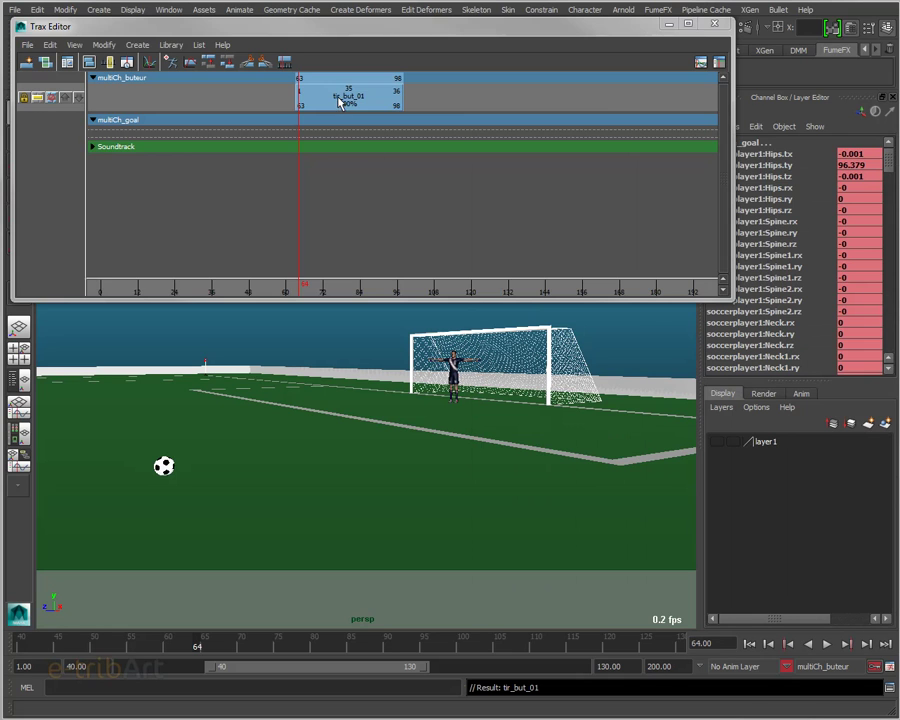
{"action": "left_click", "coordinate": [344, 94]}
{"action": "mouse_move", "coordinate": [344, 94]}
{"action": "left_mouse_down"}
{"action": "mouse_move", "coordinate": [136, 96]}
{"action": "mouse_move", "coordinate": [251, 97]}
{"action": "left_mouse_up"}
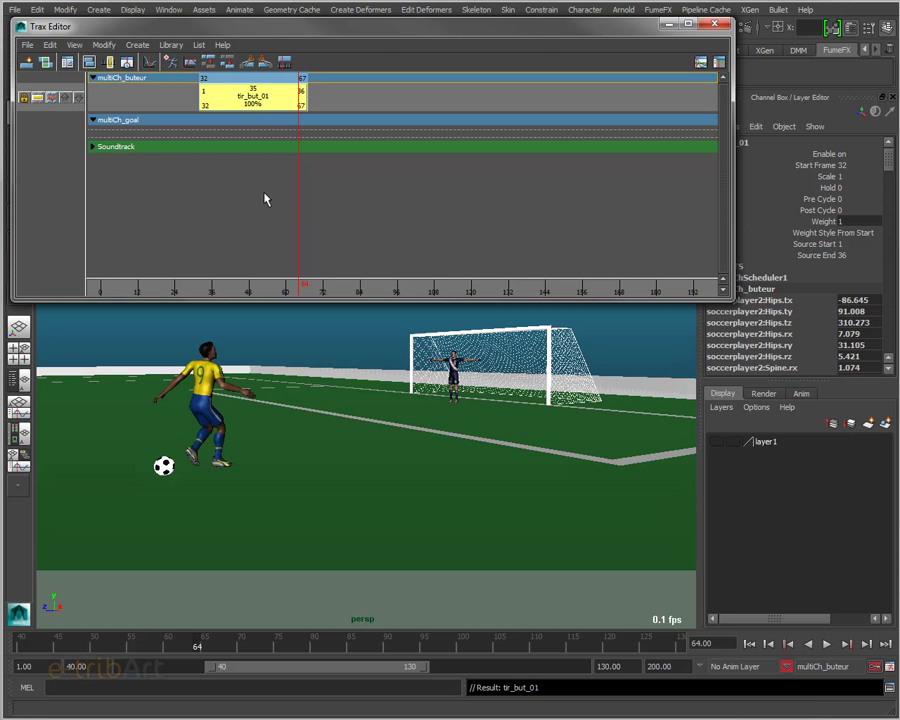
{"action": "left_click_drag", "start_coordinate": [253, 96], "coordinate": [292, 99]}
{"action": "key", "text": "alt+v"}
{"action": "left_click_drag", "start_coordinate": [207, 649], "coordinate": [374, 655]}
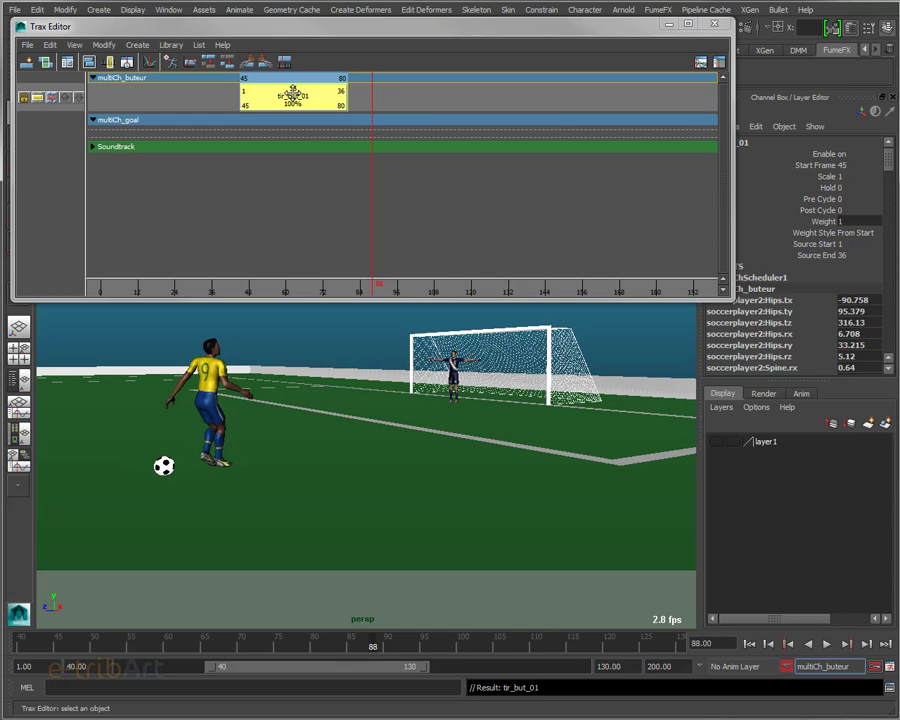
{"action": "mouse_move", "coordinate": [292, 92]}
{"action": "left_mouse_down"}
{"action": "mouse_move", "coordinate": [358, 108]}
{"action": "mouse_move", "coordinate": [362, 136]}
{"action": "mouse_move", "coordinate": [427, 140]}
{"action": "mouse_move", "coordinate": [334, 132]}
{"action": "mouse_move", "coordinate": [361, 104]}
{"action": "mouse_move", "coordinate": [377, 121]}
{"action": "left_mouse_up"}
{"action": "key", "text": "ctrl+z"}
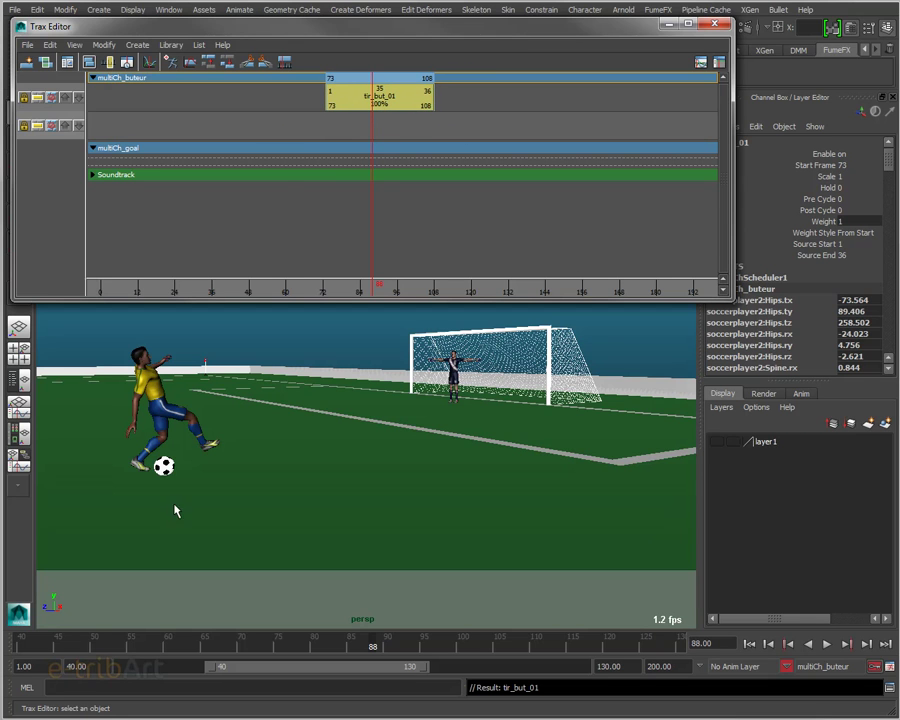
{"action": "key", "text": "alt+v"}
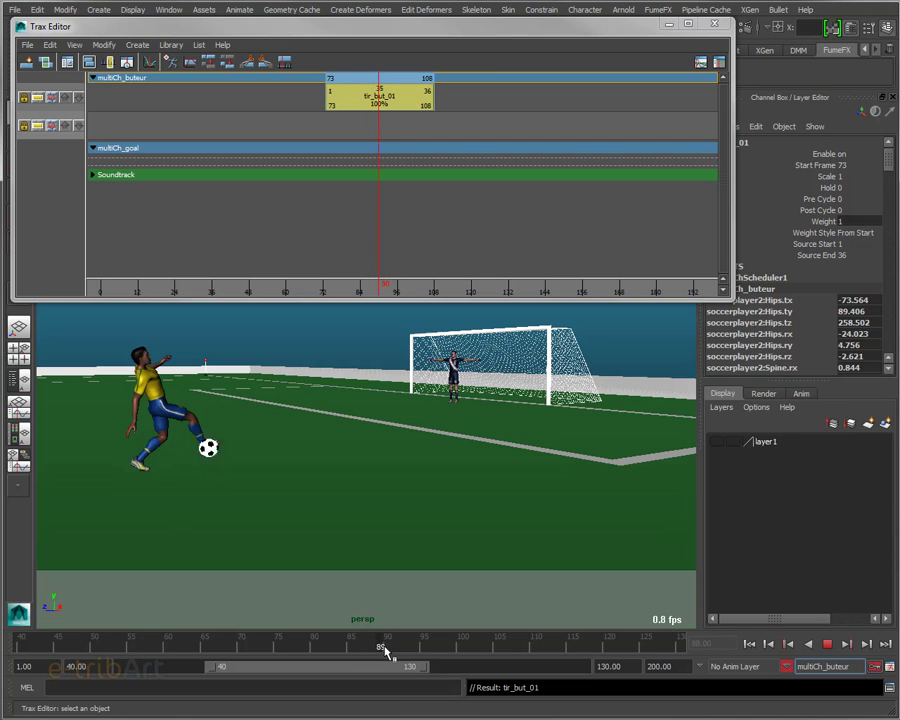
- Check the kick around frame 86 and replay the tir_but_01 clip at frames 71–106
{"action": "left_click", "coordinate": [378, 650]}
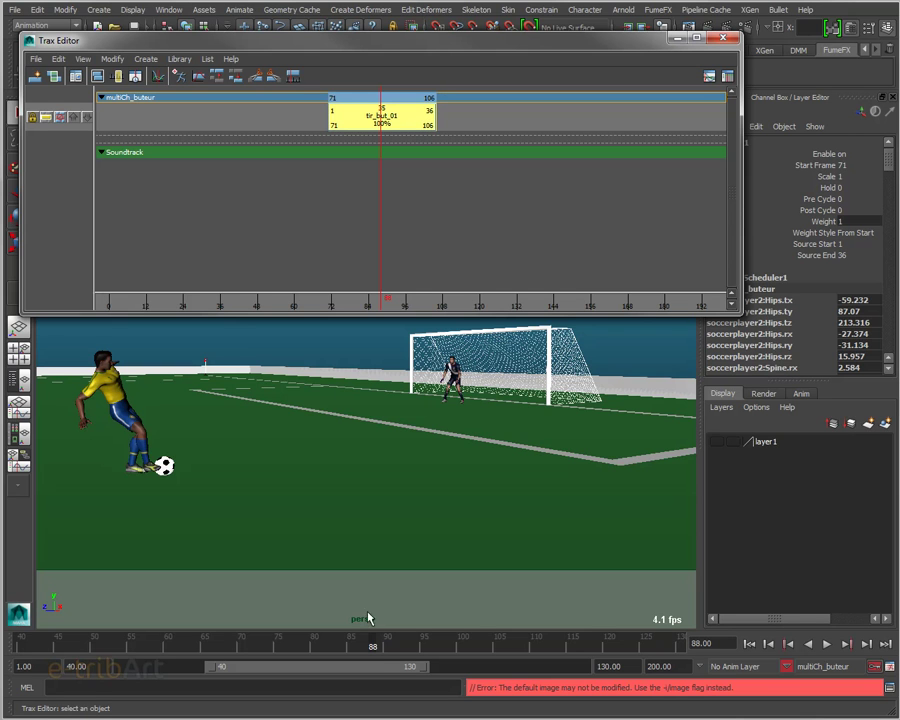
{"action": "mouse_move", "coordinate": [372, 648]}
{"action": "left_mouse_down"}
{"action": "mouse_move", "coordinate": [349, 657]}
{"action": "mouse_move", "coordinate": [448, 665]}
{"action": "mouse_move", "coordinate": [504, 658]}
{"action": "mouse_move", "coordinate": [342, 672]}
{"action": "mouse_move", "coordinate": [372, 669]}
{"action": "left_mouse_up"}
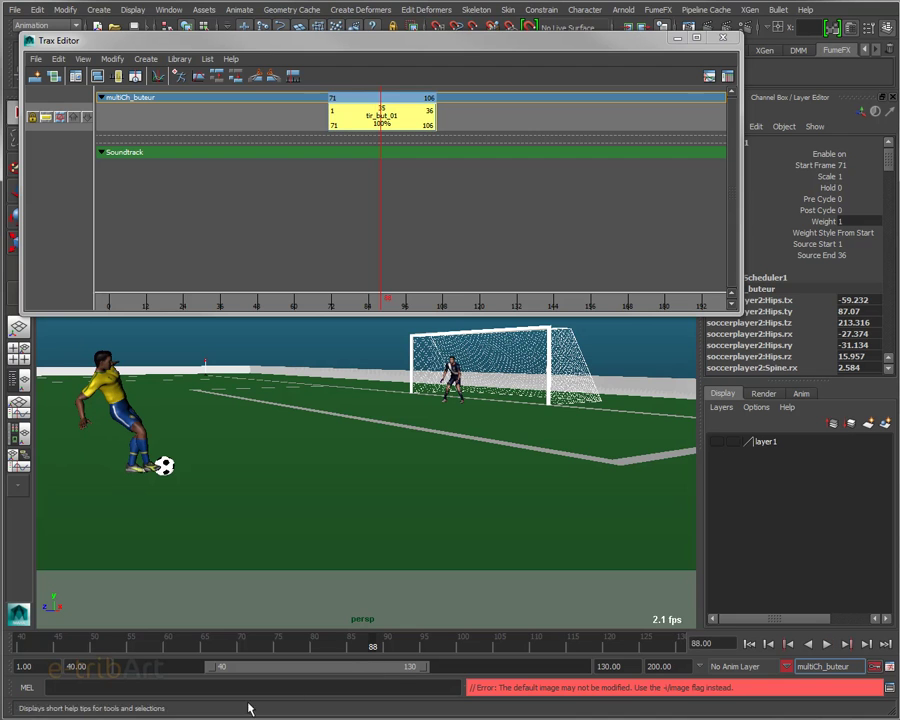
{"action": "key", "text": "alt+v"}
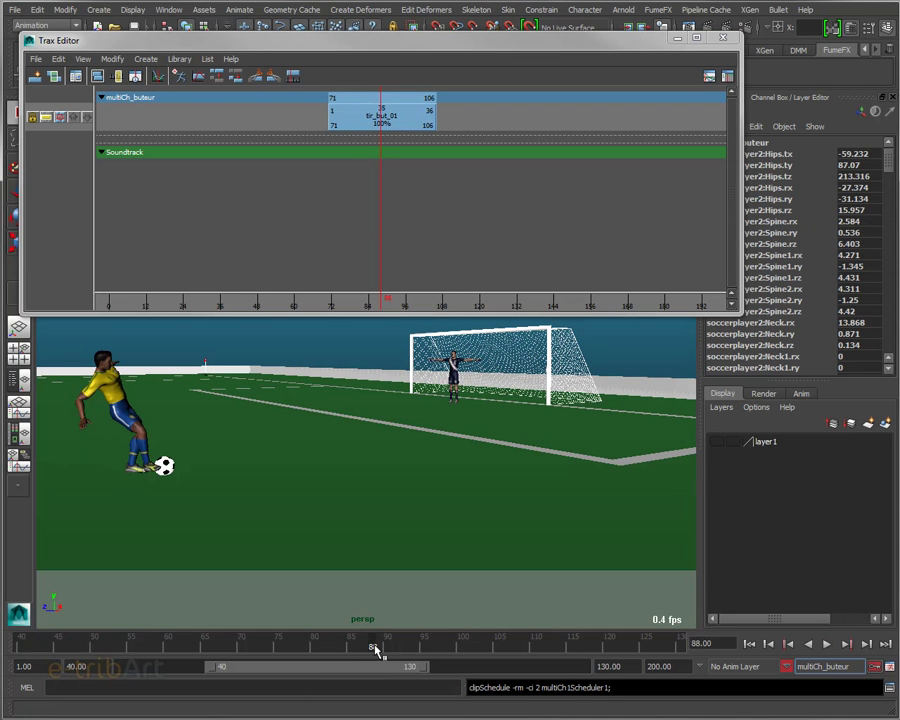
- Trim tir_but_01's end to about frame 100, review the kick, then stretch it back to 106
{"action": "mouse_move", "coordinate": [309, 650]}
{"action": "left_mouse_down"}
{"action": "mouse_move", "coordinate": [521, 651]}
{"action": "mouse_move", "coordinate": [337, 675]}
{"action": "mouse_move", "coordinate": [474, 667]}
{"action": "mouse_move", "coordinate": [267, 678]}
{"action": "mouse_move", "coordinate": [460, 668]}
{"action": "left_mouse_up"}
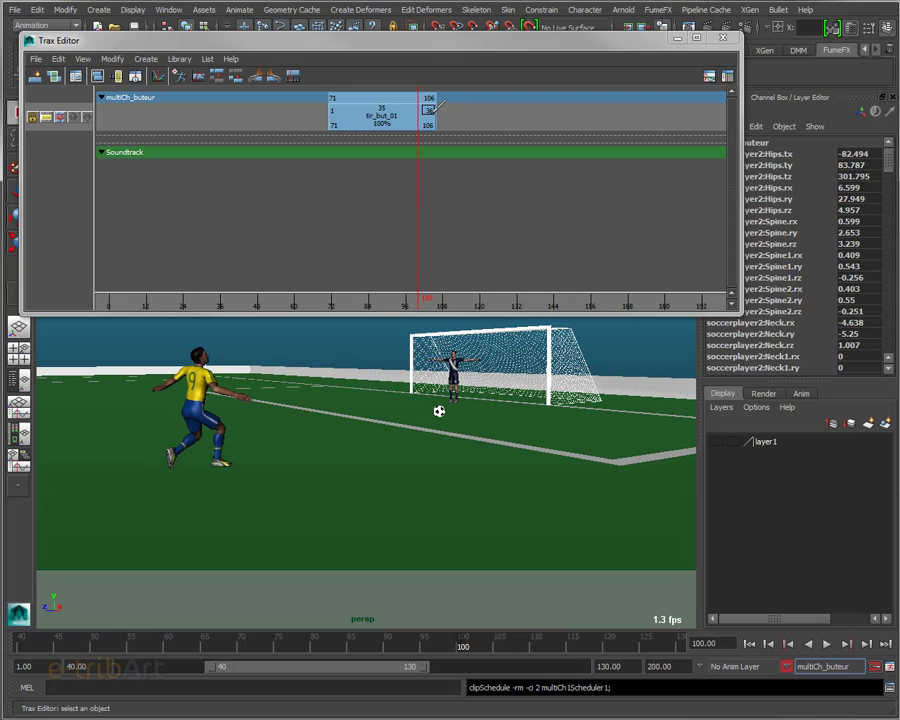
{"action": "left_click_drag", "start_coordinate": [432, 109], "coordinate": [429, 109]}
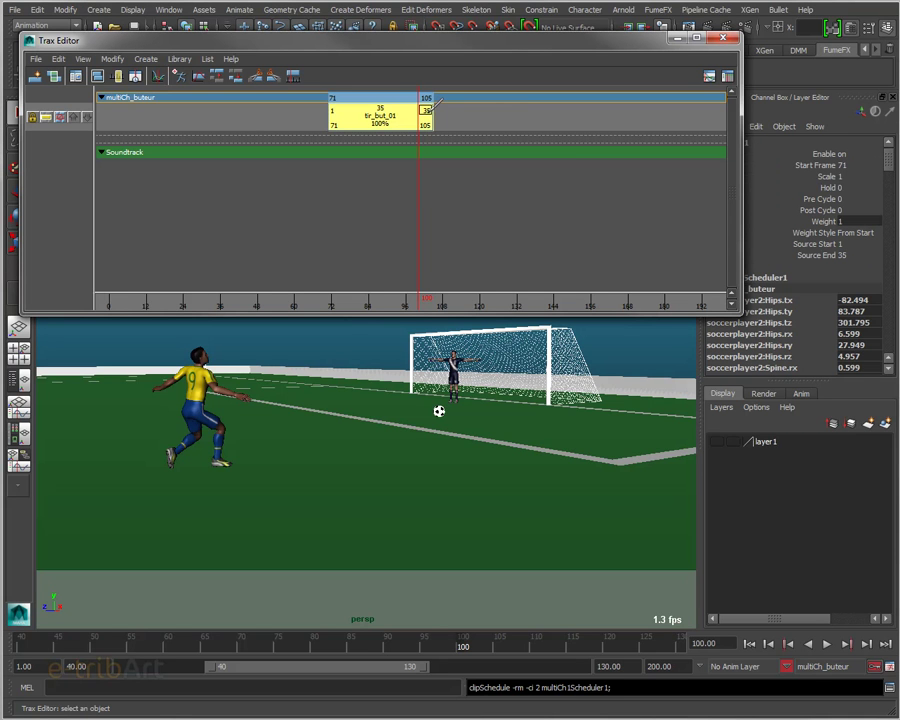
{"action": "left_click_drag", "start_coordinate": [435, 107], "coordinate": [417, 107]}
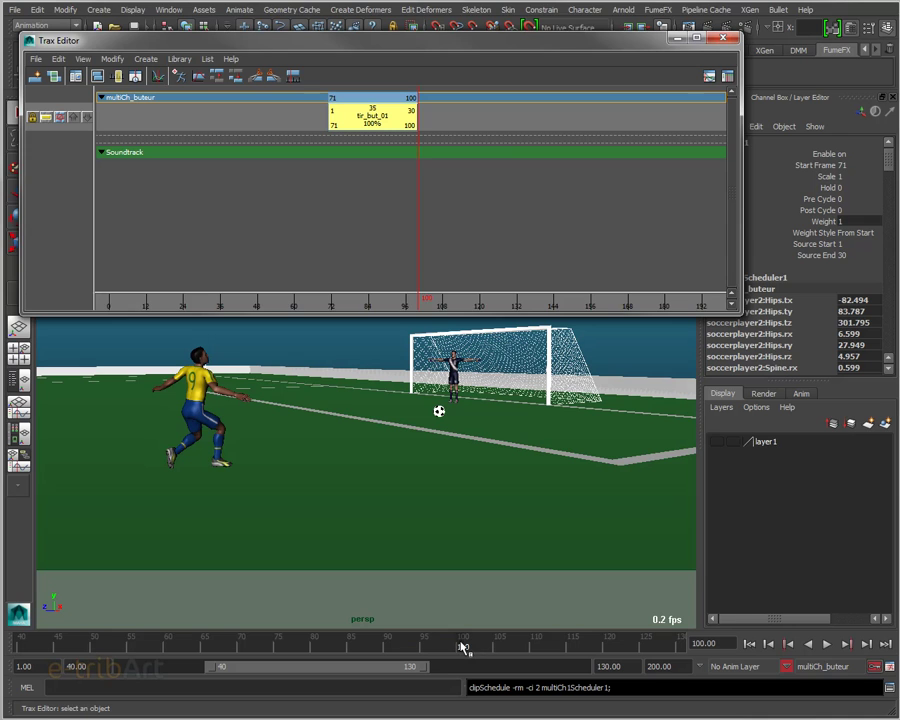
{"action": "key", "text": "alt+v"}
{"action": "mouse_move", "coordinate": [550, 648]}
{"action": "left_mouse_down"}
{"action": "mouse_move", "coordinate": [295, 665]}
{"action": "mouse_move", "coordinate": [554, 660]}
{"action": "mouse_move", "coordinate": [265, 680]}
{"action": "left_mouse_up"}
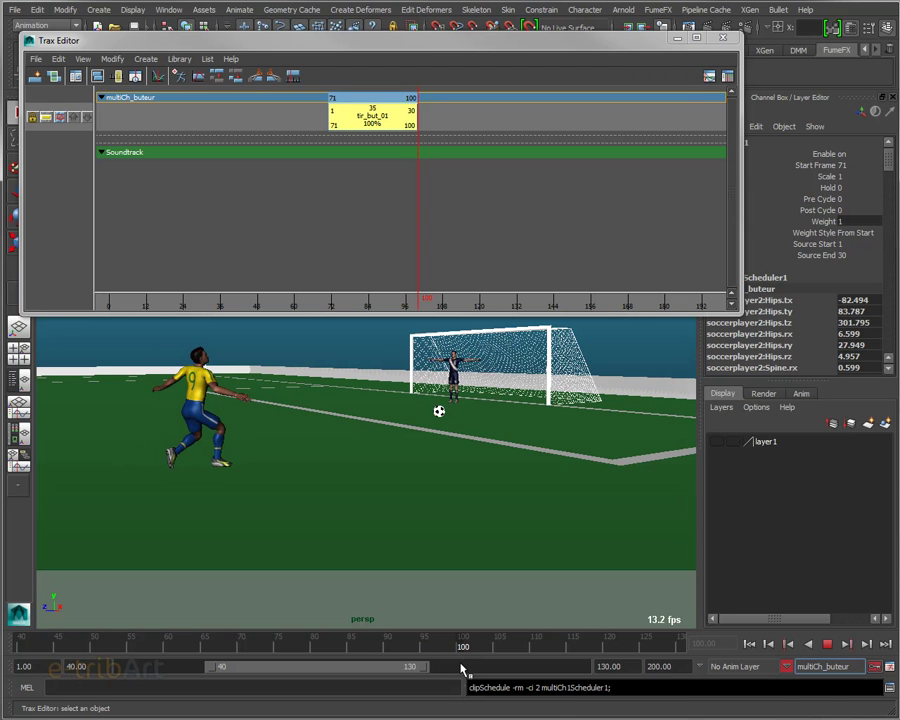
{"action": "left_click_drag", "start_coordinate": [414, 110], "coordinate": [452, 111]}
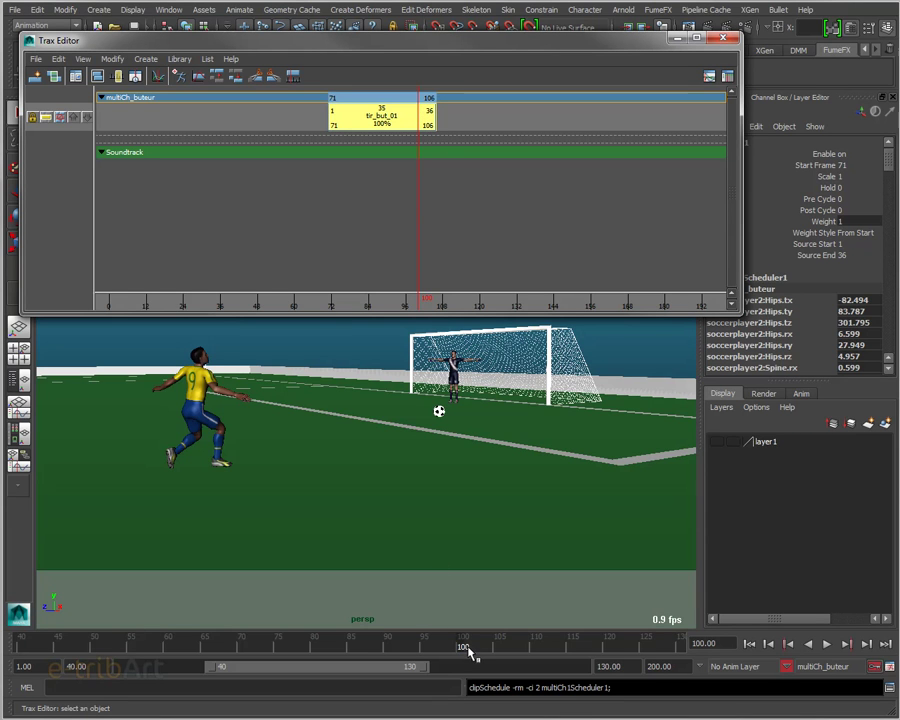
{"action": "left_click_drag", "start_coordinate": [462, 648], "coordinate": [307, 648]}
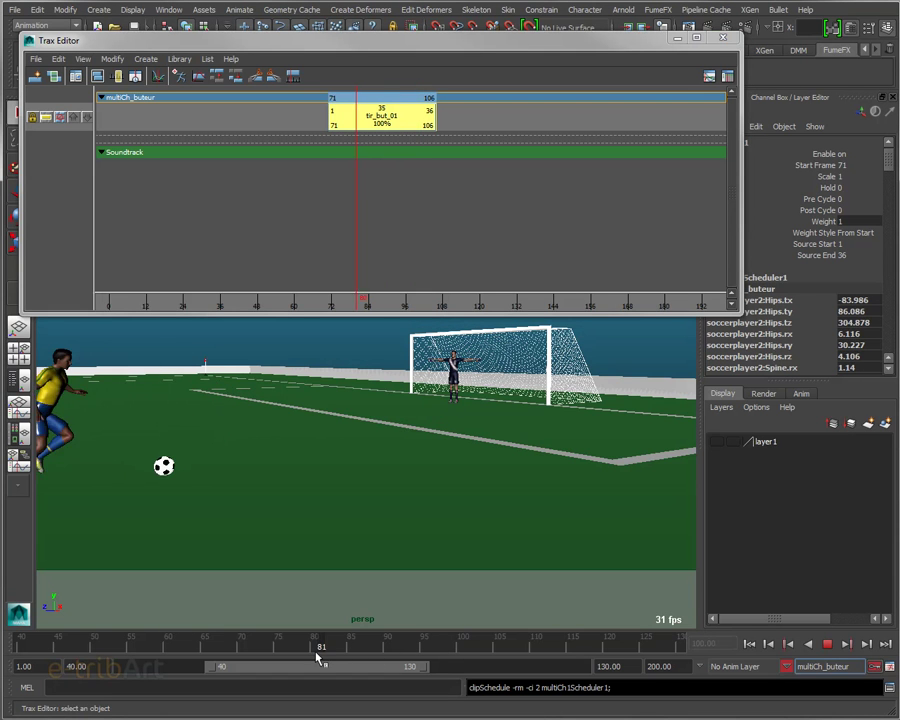
{"action": "middle_click_drag", "start_coordinate": [257, 475], "coordinate": [333, 475], "text": "alt"}
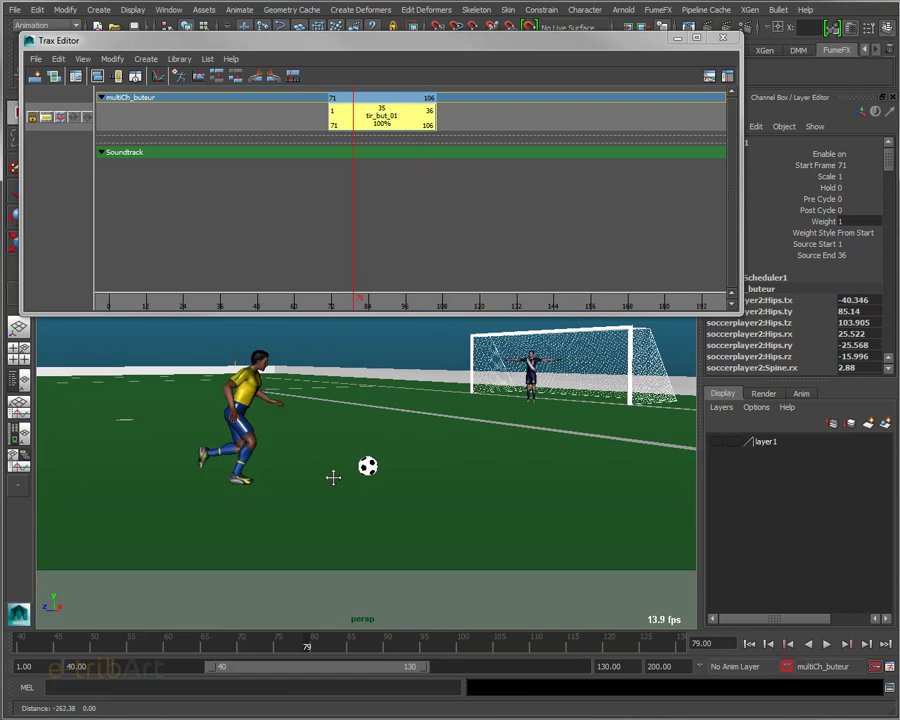
{"action": "left_click_drag", "start_coordinate": [308, 648], "coordinate": [206, 650]}
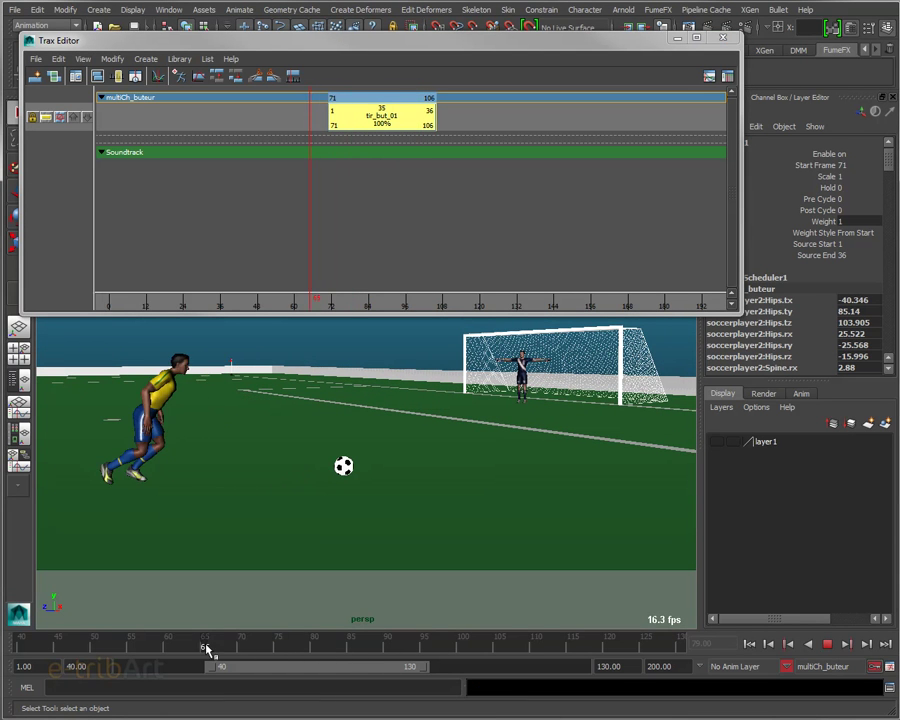
{"action": "left_click_drag", "start_coordinate": [206, 650], "coordinate": [309, 650]}
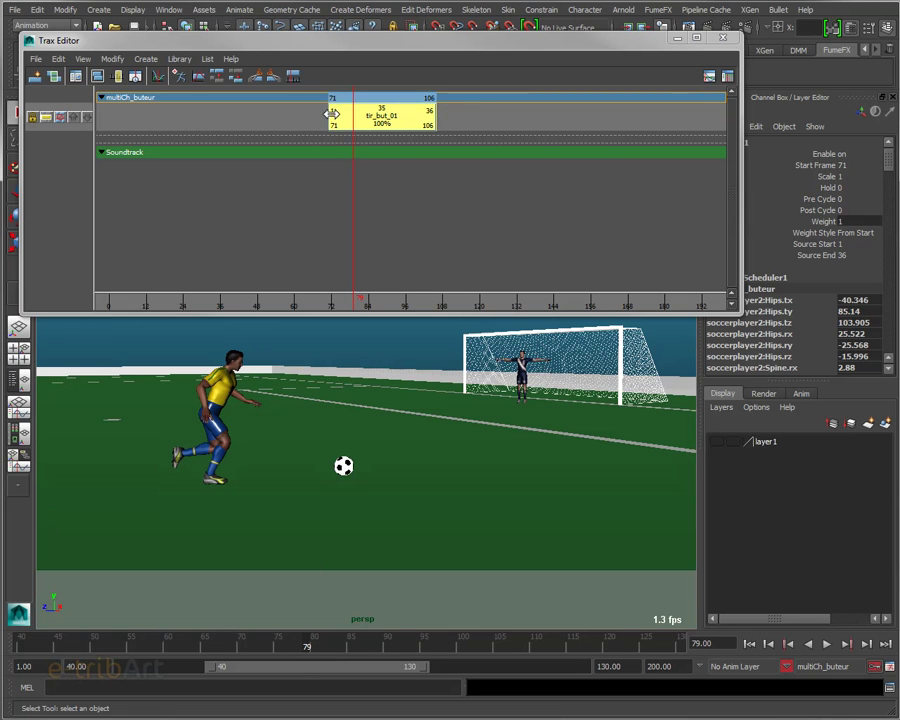
{"action": "left_click_drag", "start_coordinate": [347, 100], "coordinate": [366, 100]}
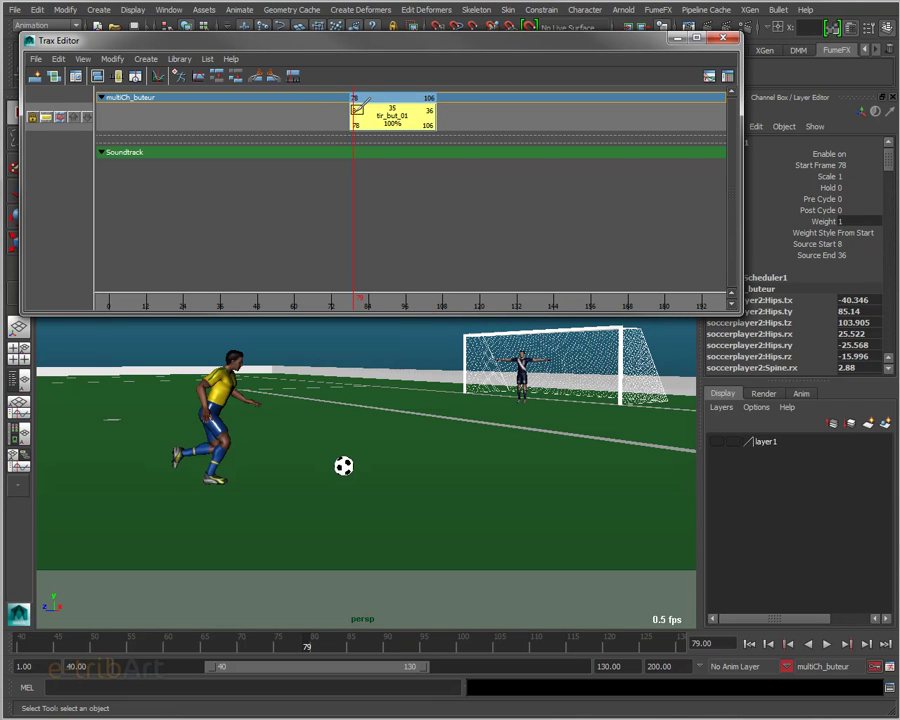
{"action": "left_click_drag", "start_coordinate": [363, 101], "coordinate": [366, 101]}
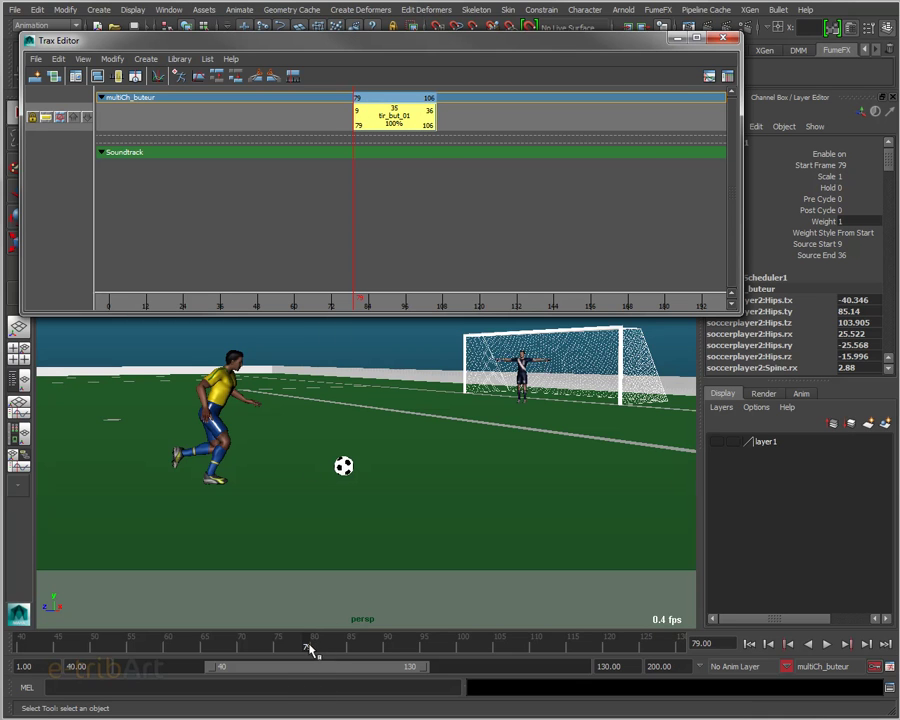
{"action": "mouse_move", "coordinate": [304, 644]}
{"action": "left_mouse_down"}
{"action": "mouse_move", "coordinate": [187, 648]}
{"action": "mouse_move", "coordinate": [297, 663]}
{"action": "mouse_move", "coordinate": [408, 665]}
{"action": "mouse_move", "coordinate": [480, 654]}
{"action": "mouse_move", "coordinate": [526, 690]}
{"action": "mouse_move", "coordinate": [398, 662]}
{"action": "mouse_move", "coordinate": [287, 669]}
{"action": "mouse_move", "coordinate": [220, 654]}
{"action": "mouse_move", "coordinate": [264, 650]}
{"action": "left_mouse_up"}
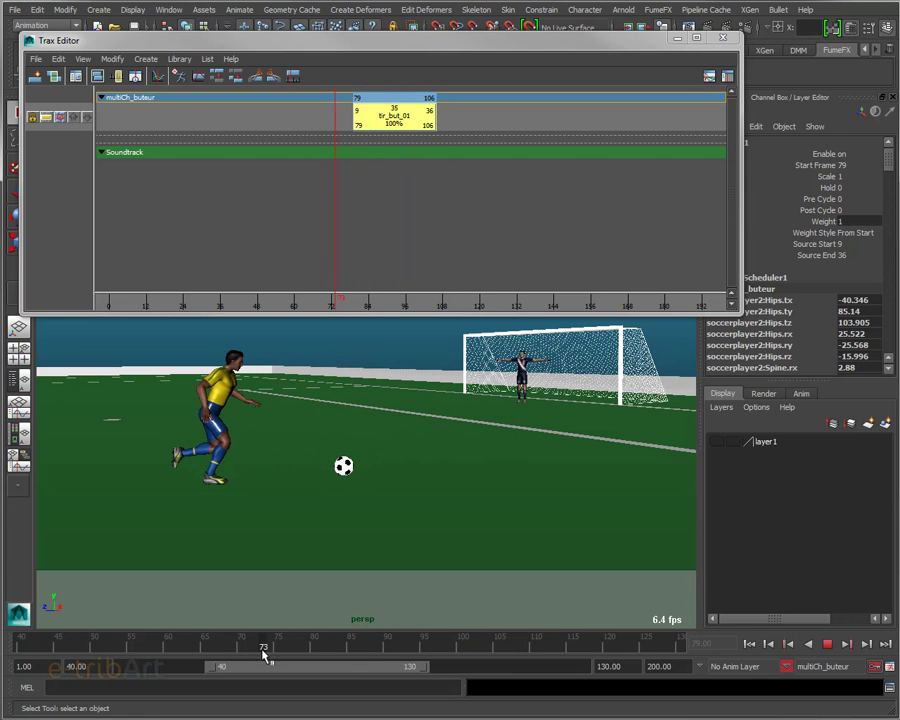
{"action": "left_click_drag", "start_coordinate": [358, 118], "coordinate": [296, 127]}
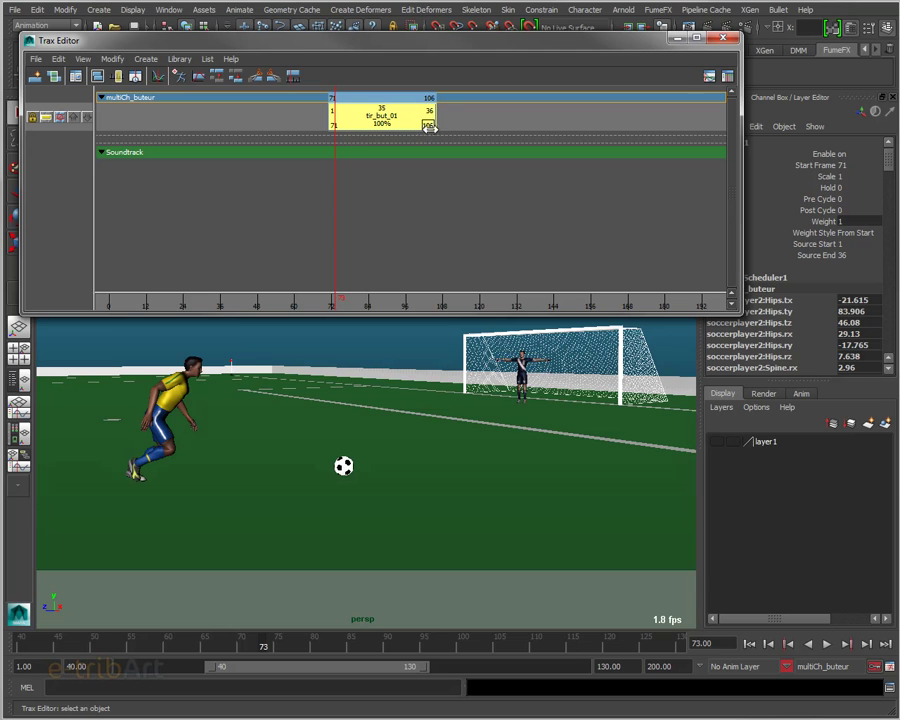
{"action": "left_click_drag", "start_coordinate": [429, 126], "coordinate": [532, 129]}
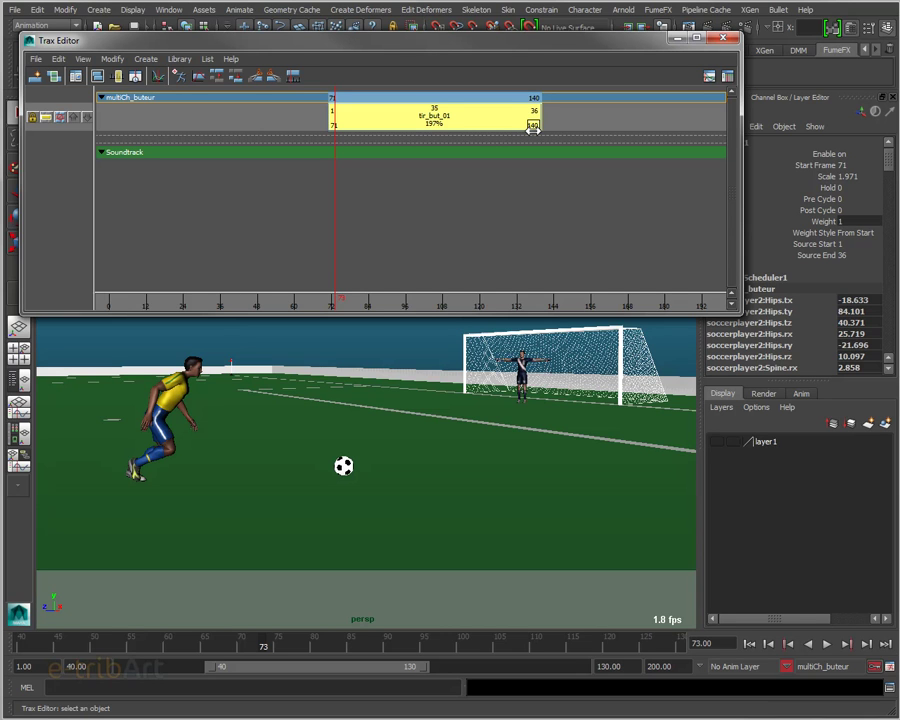
{"action": "left_click_drag", "start_coordinate": [533, 129], "coordinate": [547, 132]}
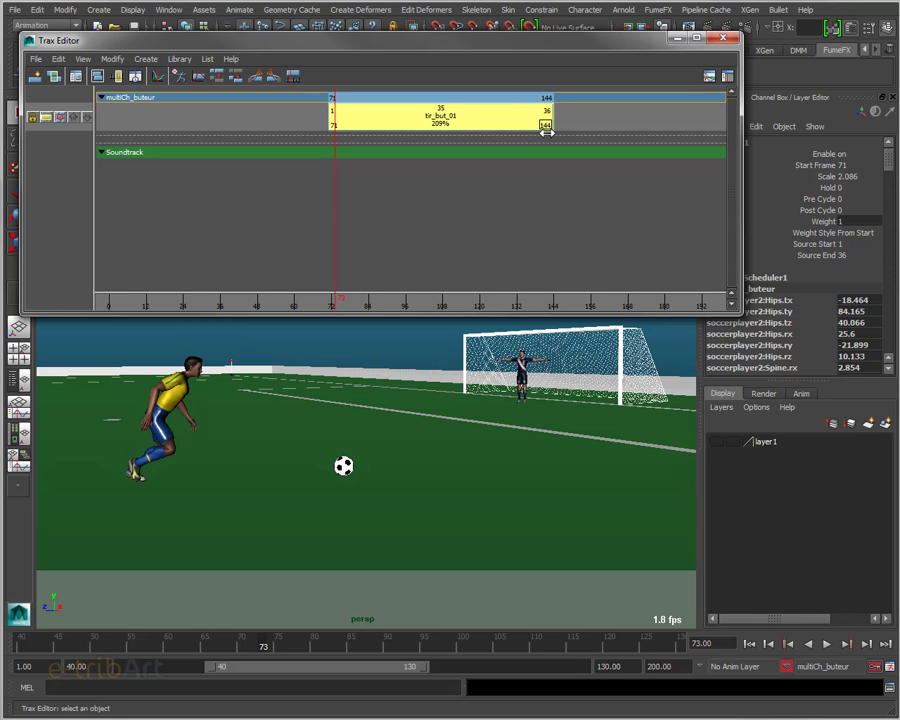
{"action": "left_click_drag", "start_coordinate": [545, 133], "coordinate": [537, 136]}
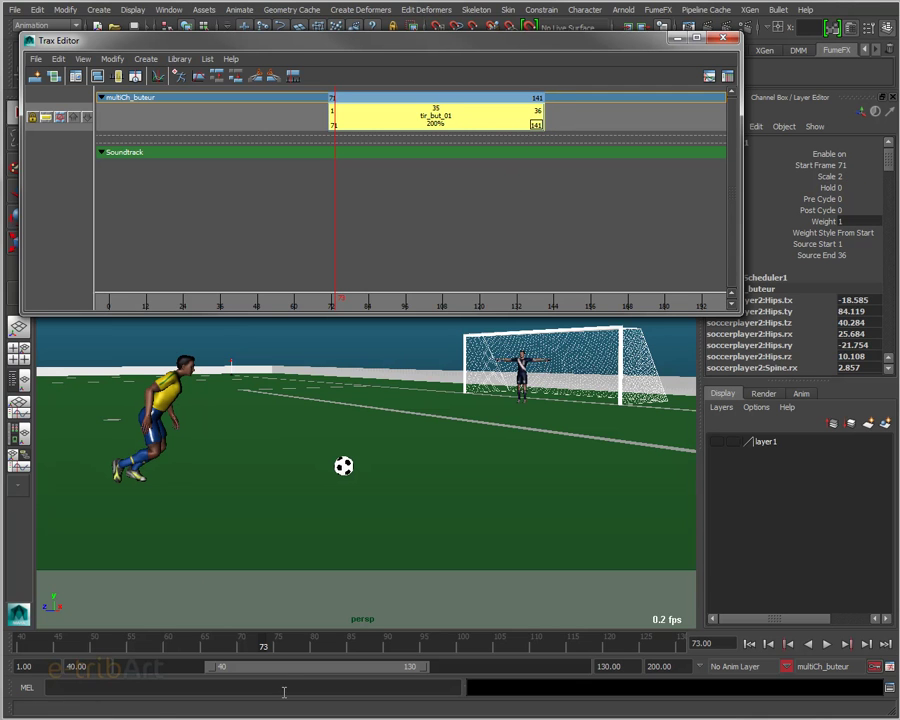
{"action": "mouse_move", "coordinate": [269, 660]}
{"action": "left_mouse_down"}
{"action": "mouse_move", "coordinate": [496, 645]}
{"action": "mouse_move", "coordinate": [570, 628]}
{"action": "mouse_move", "coordinate": [267, 621]}
{"action": "mouse_move", "coordinate": [380, 617]}
{"action": "mouse_move", "coordinate": [592, 632]}
{"action": "mouse_move", "coordinate": [219, 648]}
{"action": "left_mouse_up"}
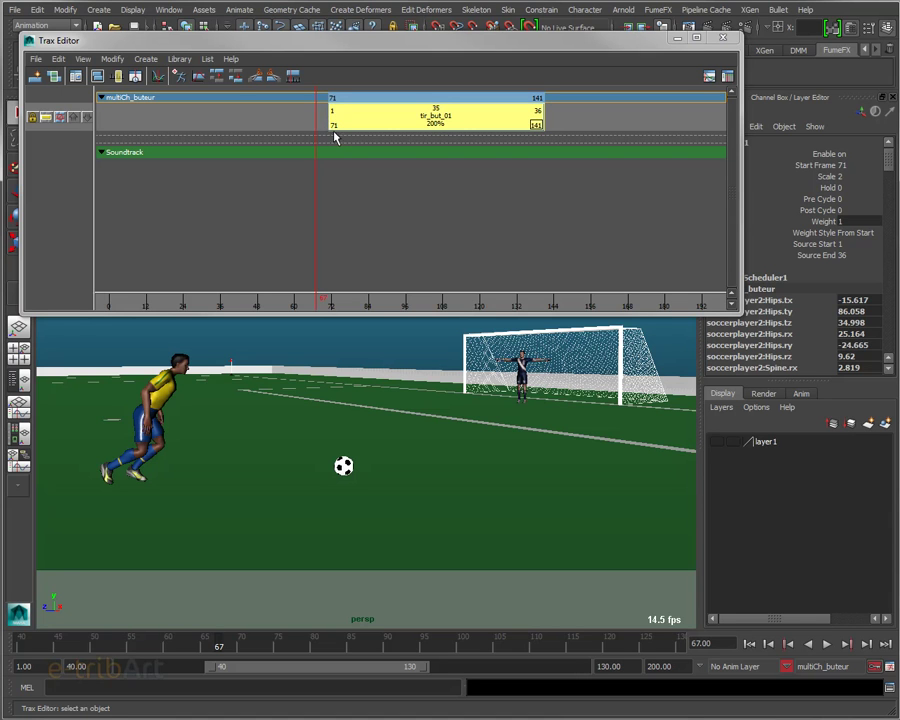
{"action": "mouse_move", "coordinate": [537, 125]}
{"action": "left_mouse_down"}
{"action": "mouse_move", "coordinate": [547, 128]}
{"action": "mouse_move", "coordinate": [538, 131]}
{"action": "left_mouse_up"}
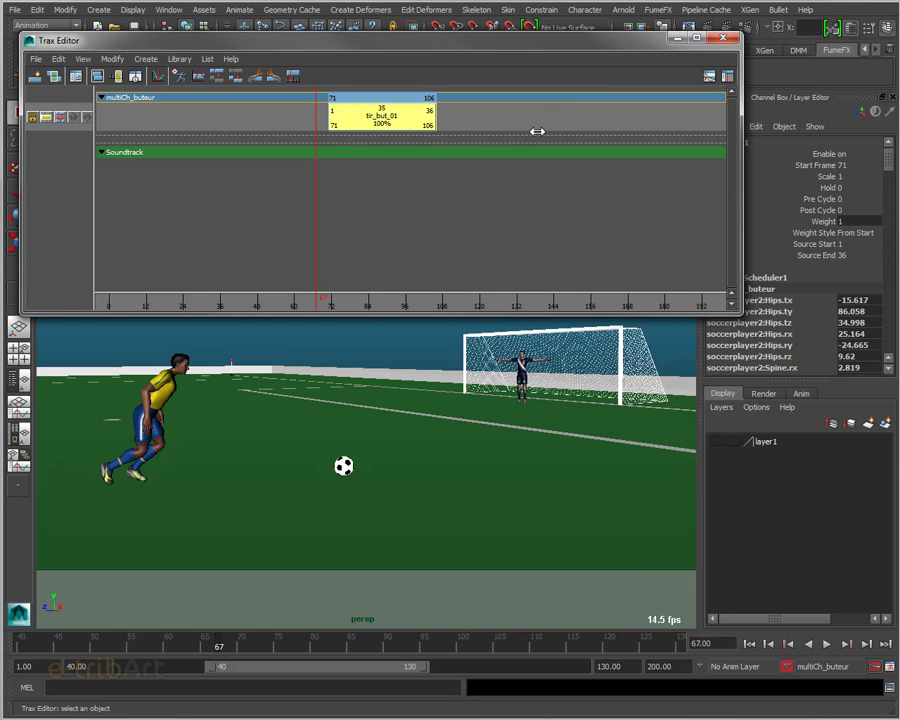
{"action": "mouse_move", "coordinate": [220, 645]}
{"action": "left_mouse_down"}
{"action": "mouse_move", "coordinate": [527, 652]}
{"action": "mouse_move", "coordinate": [258, 672]}
{"action": "left_mouse_up"}
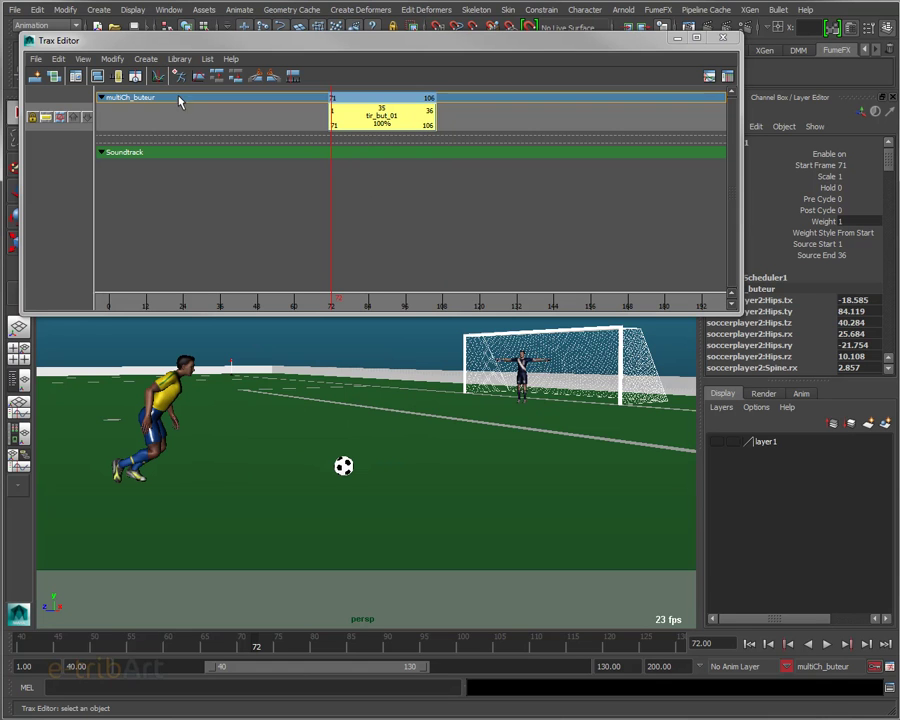
- Make multiCh_goal current, show its track in the Trax Editor, and open the Visor's Character Clips
{"action": "left_click", "coordinate": [823, 667]}
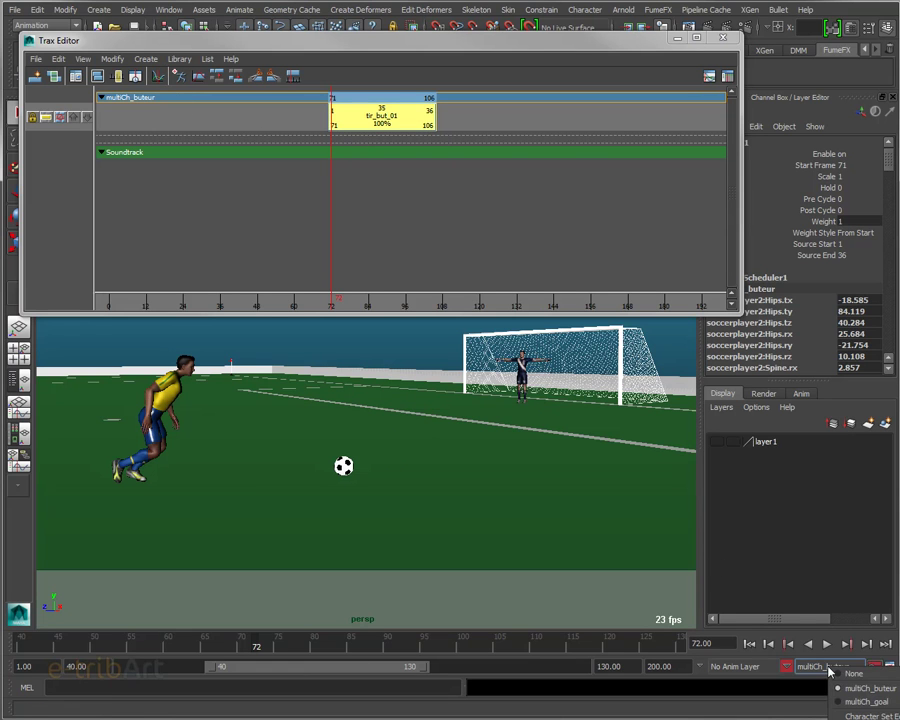
{"action": "left_click", "coordinate": [865, 702]}
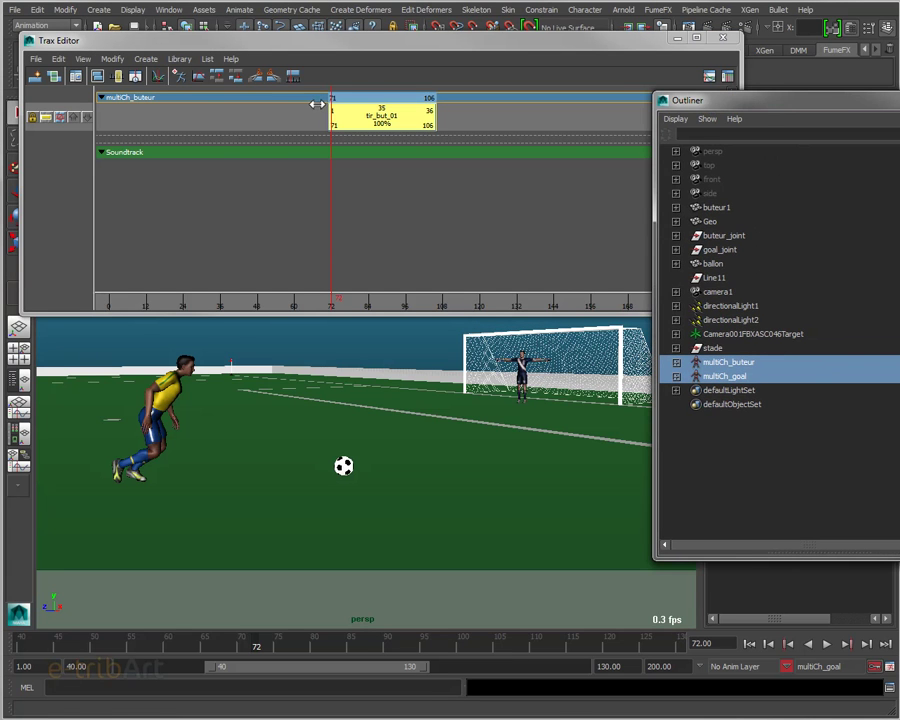
{"action": "left_click", "coordinate": [181, 77]}
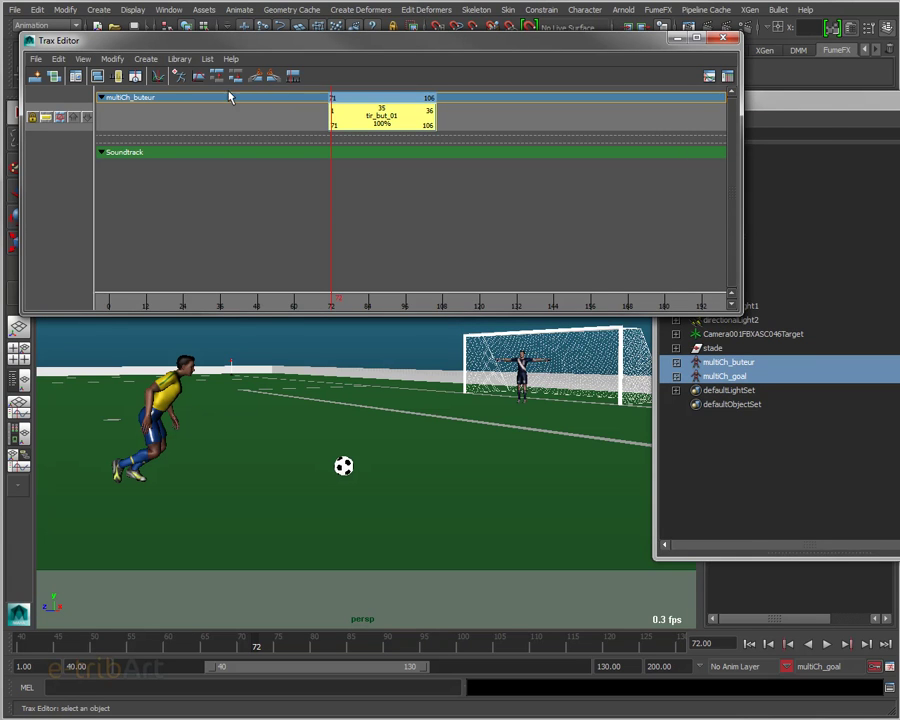
{"action": "left_click", "coordinate": [825, 107]}
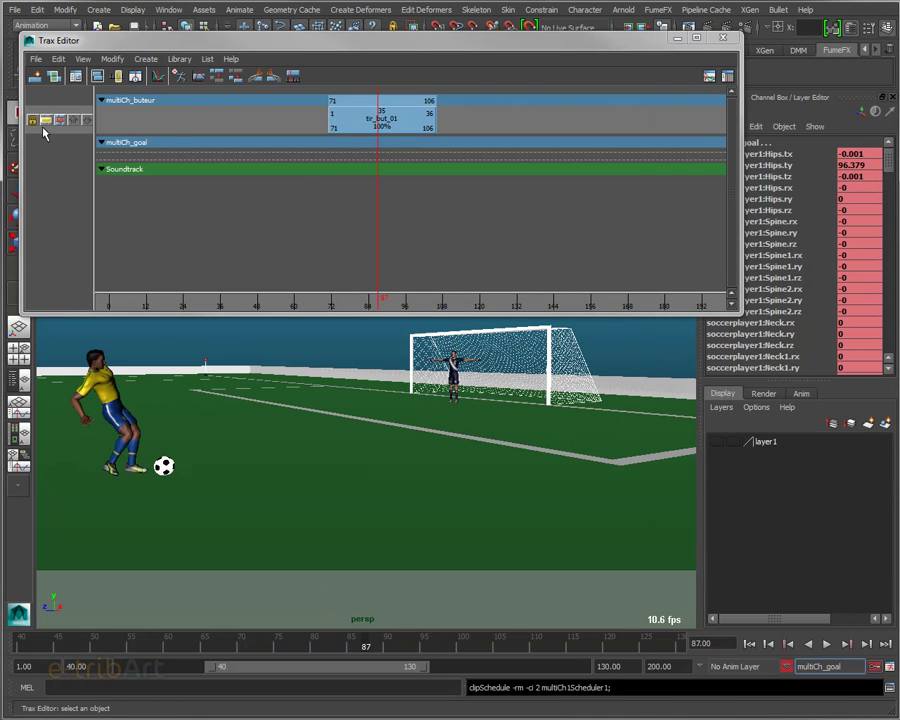
{"action": "mouse_move", "coordinate": [371, 647]}
{"action": "left_mouse_down"}
{"action": "mouse_move", "coordinate": [512, 640]}
{"action": "mouse_move", "coordinate": [229, 637]}
{"action": "mouse_move", "coordinate": [576, 599]}
{"action": "mouse_move", "coordinate": [385, 605]}
{"action": "mouse_move", "coordinate": [465, 594]}
{"action": "mouse_move", "coordinate": [505, 500]}
{"action": "left_mouse_up"}
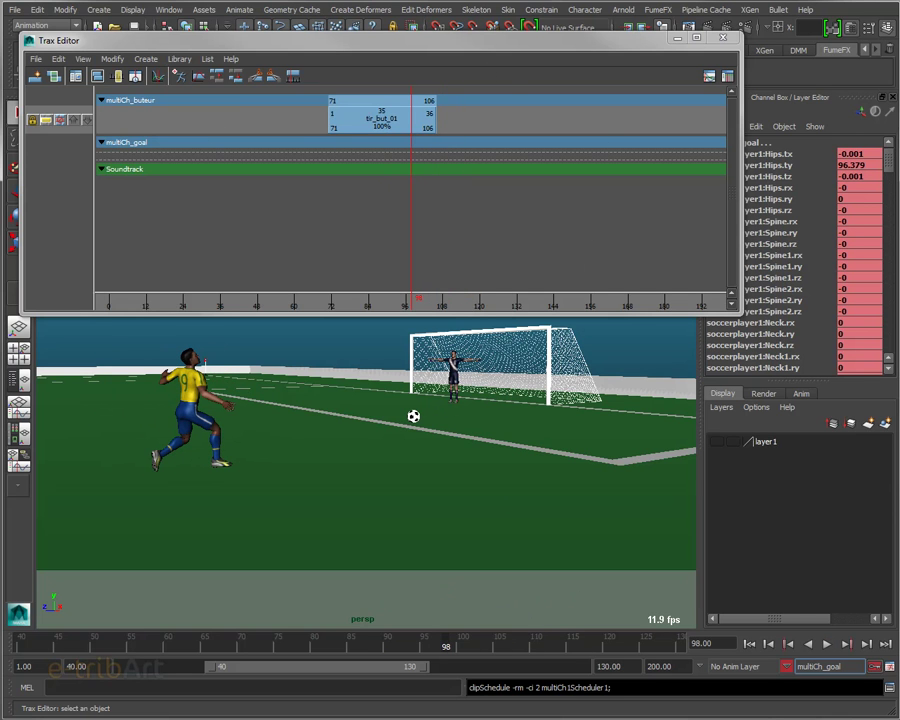
{"action": "left_click", "coordinate": [135, 75]}
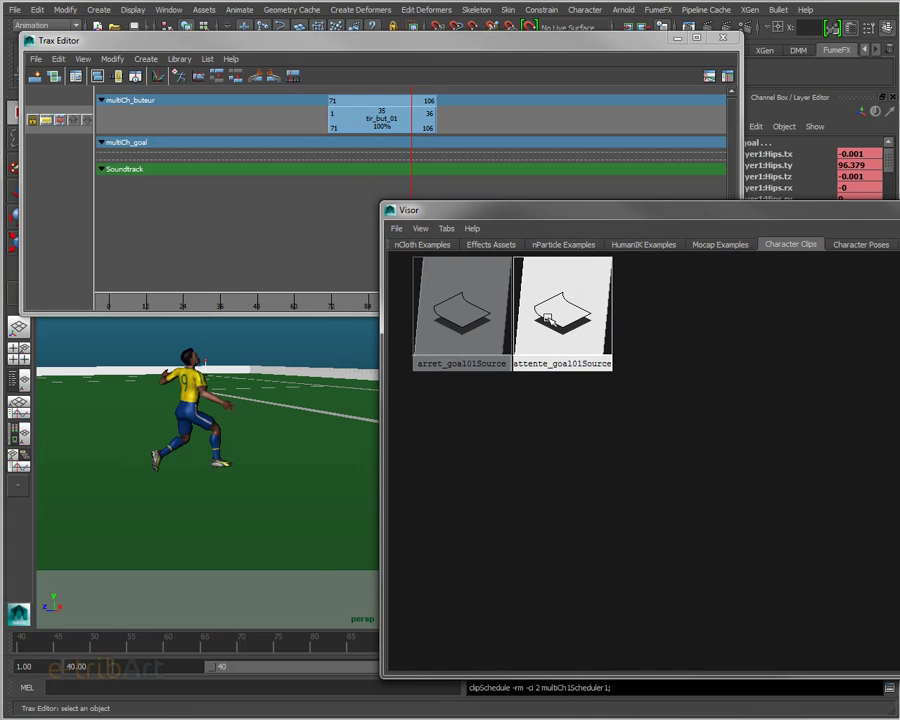
- Place attente_goal01 at the start of the multiCh_goal track and arret_goal01 from frame 135 to 198
{"action": "left_click_drag", "start_coordinate": [547, 318], "coordinate": [550, 326]}
{"action": "left_click_drag", "start_coordinate": [492, 298], "coordinate": [233, 152]}
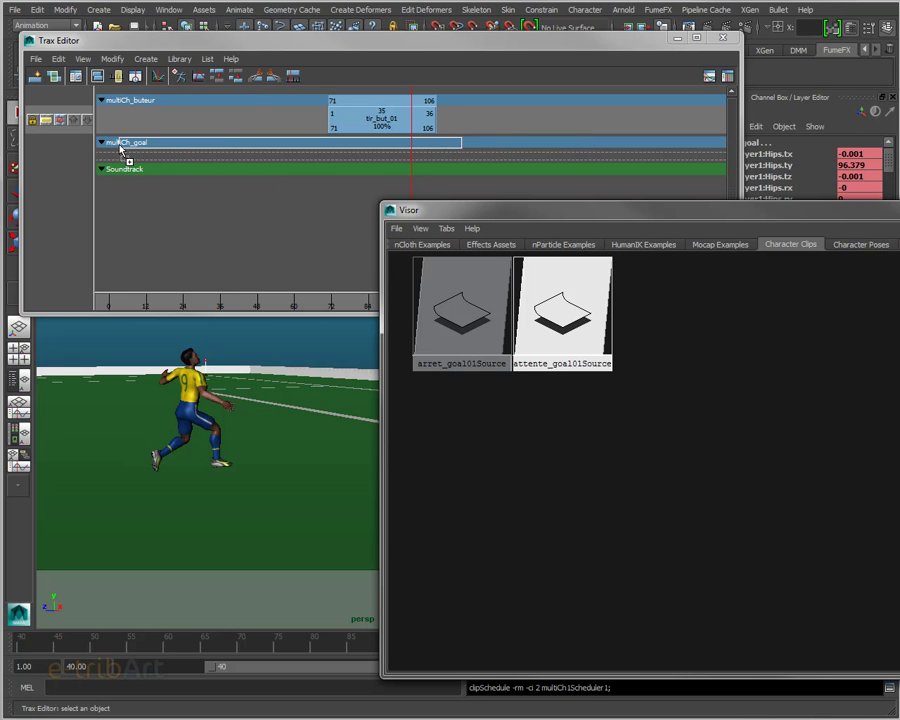
{"action": "left_click_drag", "start_coordinate": [138, 153], "coordinate": [108, 150]}
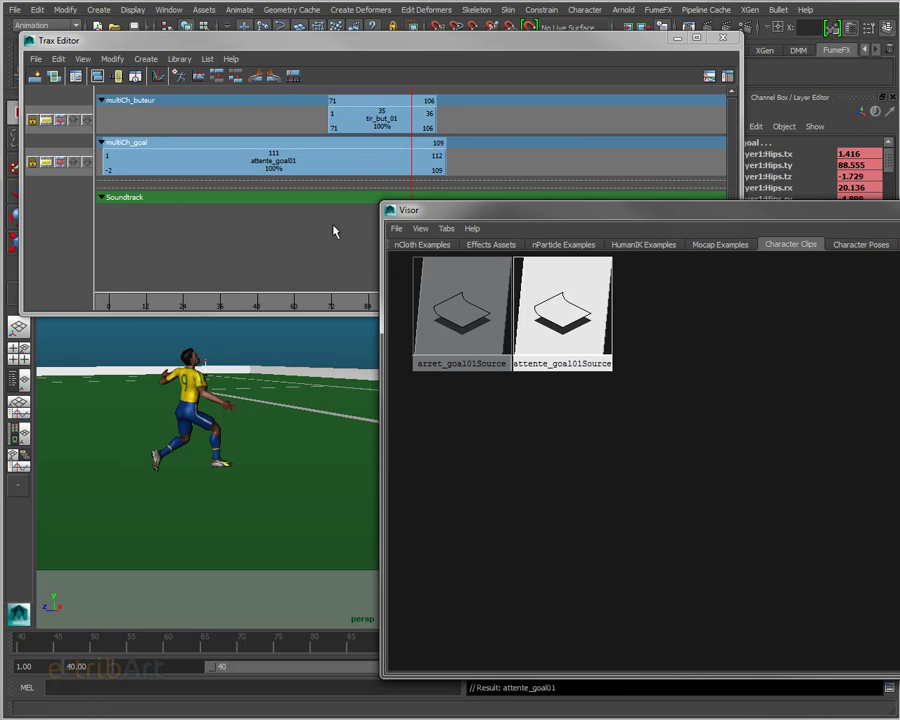
{"action": "left_click", "coordinate": [458, 300]}
{"action": "middle_click_drag", "start_coordinate": [458, 300], "coordinate": [528, 176]}
{"action": "left_click_drag", "start_coordinate": [532, 209], "coordinate": [899, 210]}
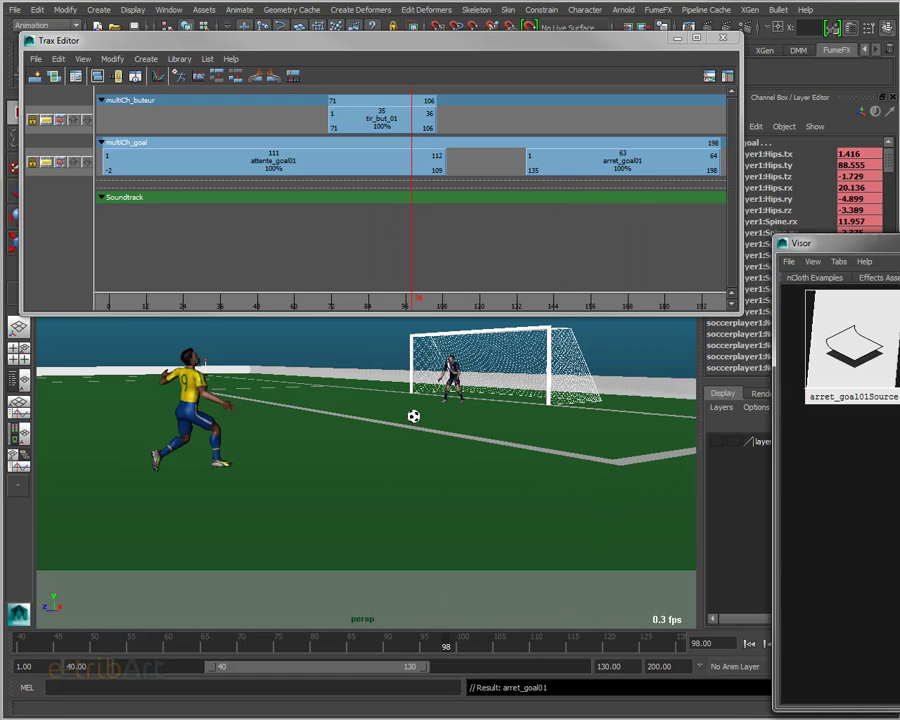
- Insert a new track below the goal track and move attente_goal01 onto it
{"action": "right_click", "coordinate": [475, 171]}
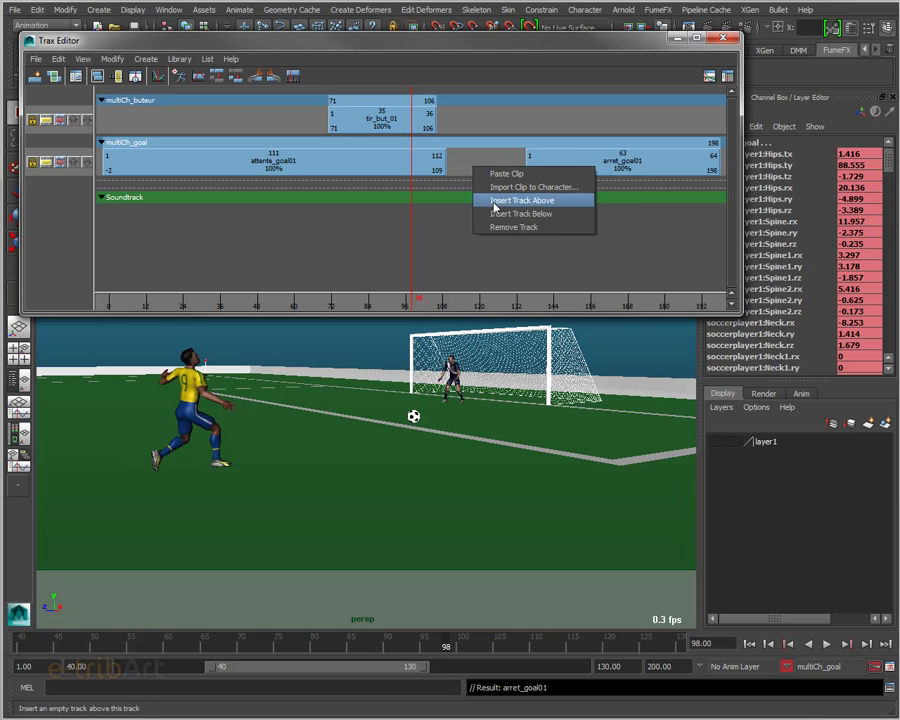
{"action": "left_click", "coordinate": [492, 213]}
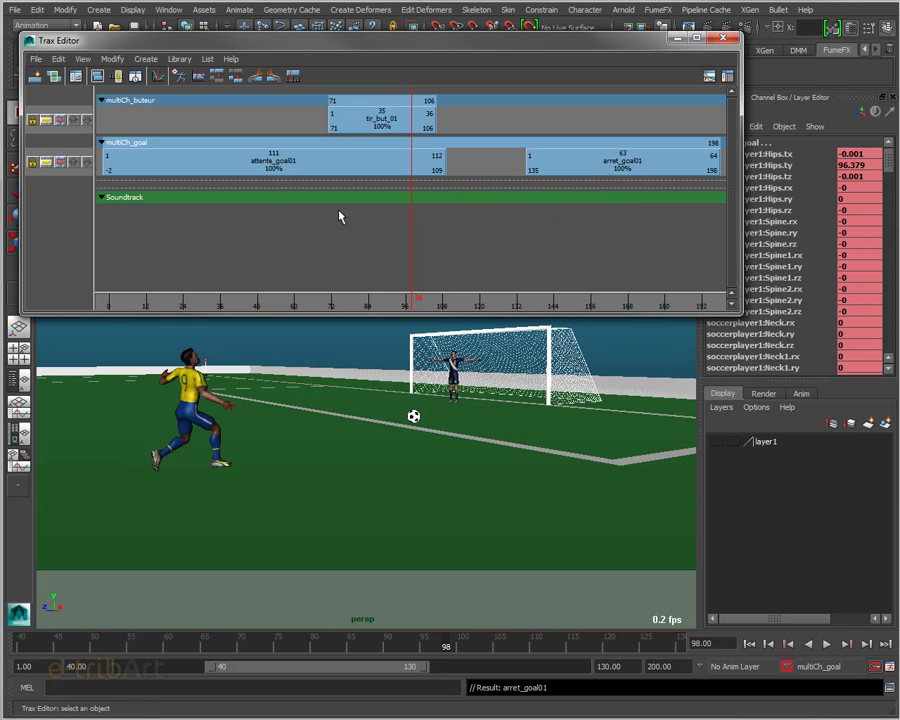
{"action": "right_click", "coordinate": [500, 169]}
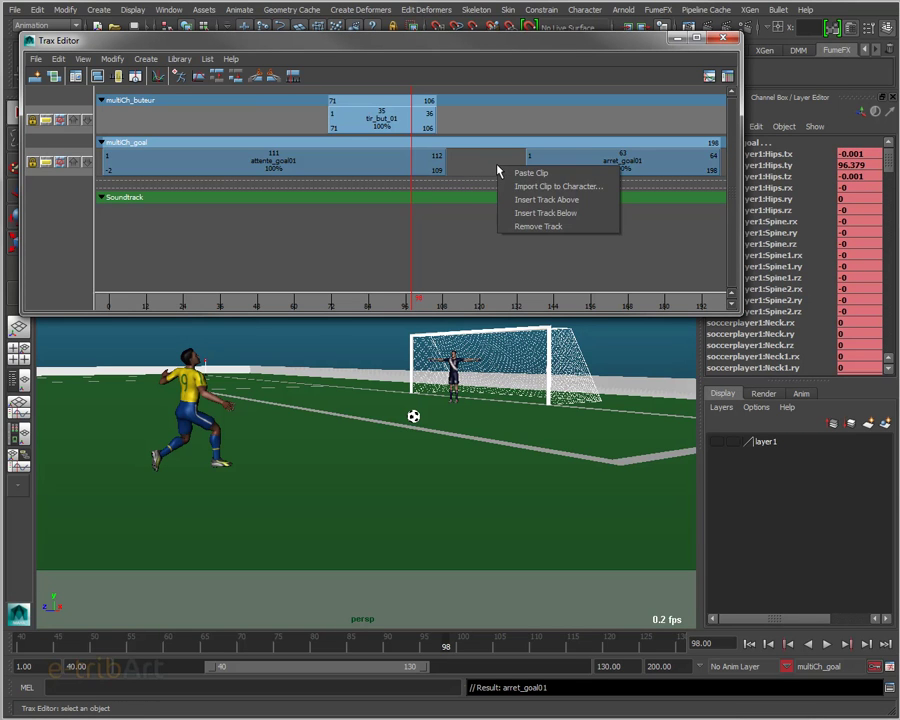
{"action": "left_click", "coordinate": [545, 200]}
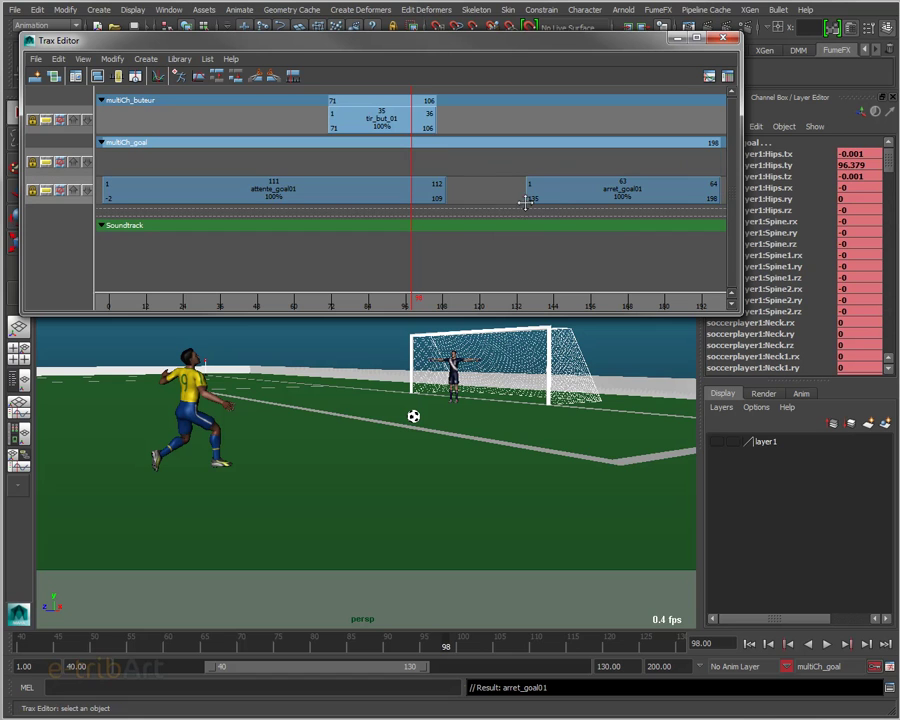
{"action": "left_click", "coordinate": [322, 192]}
{"action": "mouse_move", "coordinate": [324, 188]}
{"action": "left_mouse_down"}
{"action": "mouse_move", "coordinate": [328, 160]}
{"action": "mouse_move", "coordinate": [318, 160]}
{"action": "left_mouse_up"}
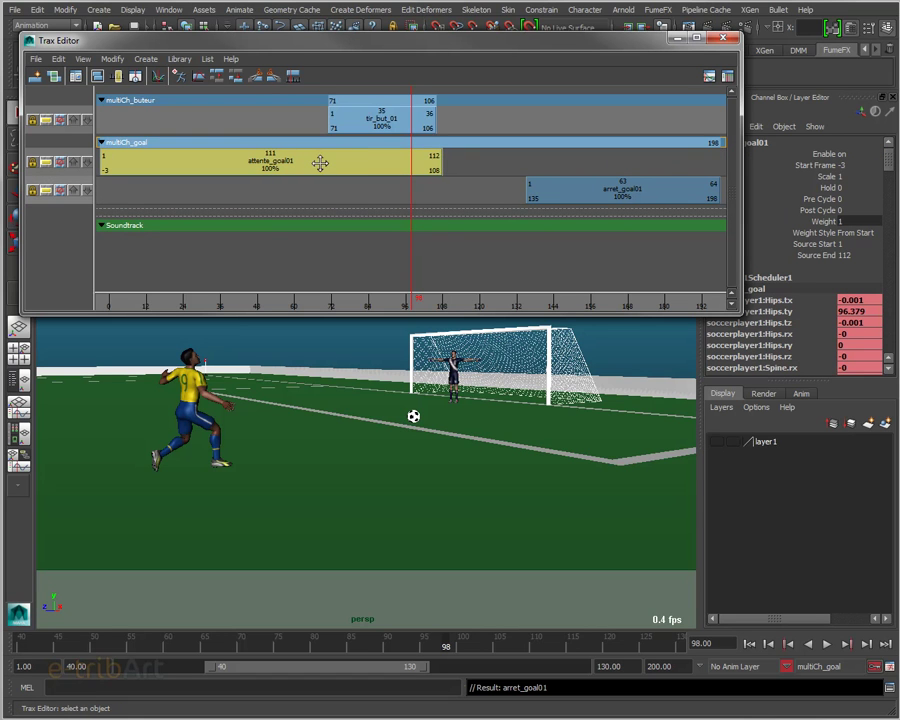
- Slide arret_goal01 earlier to start at frame 102, scrubbing back to check timing
{"action": "mouse_move", "coordinate": [567, 192]}
{"action": "left_mouse_down"}
{"action": "mouse_move", "coordinate": [461, 195]}
{"action": "mouse_move", "coordinate": [512, 197]}
{"action": "left_mouse_up"}
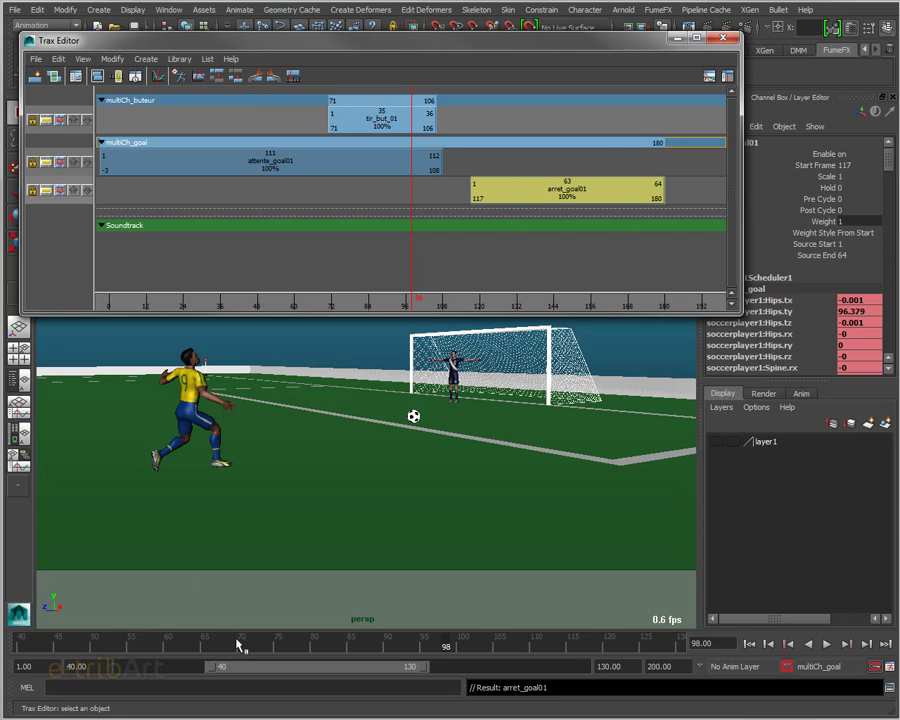
{"action": "left_click_drag", "start_coordinate": [236, 642], "coordinate": [157, 634]}
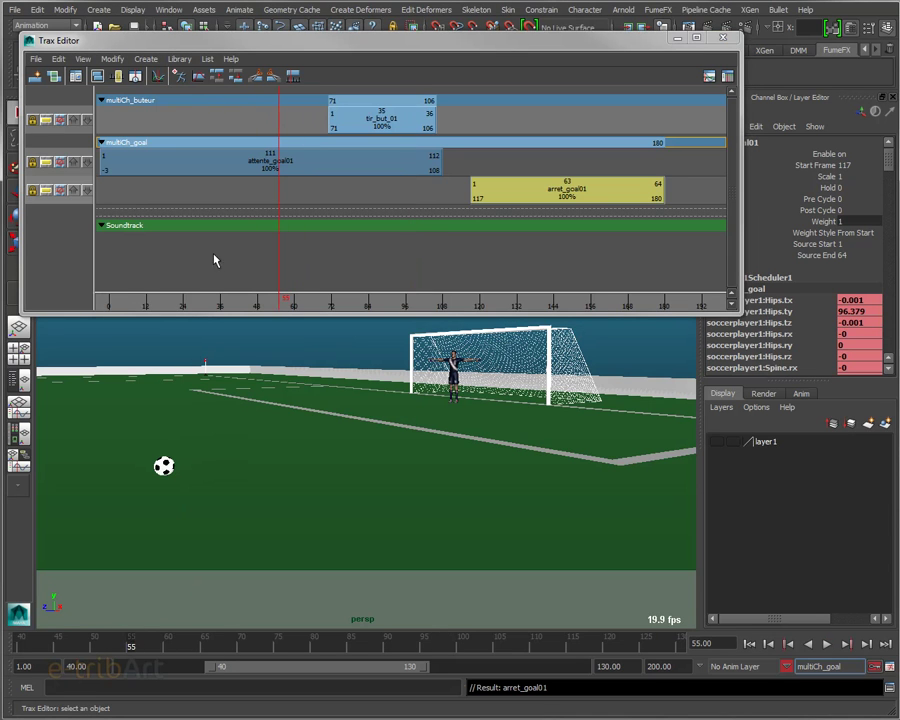
{"action": "left_click", "coordinate": [216, 168]}
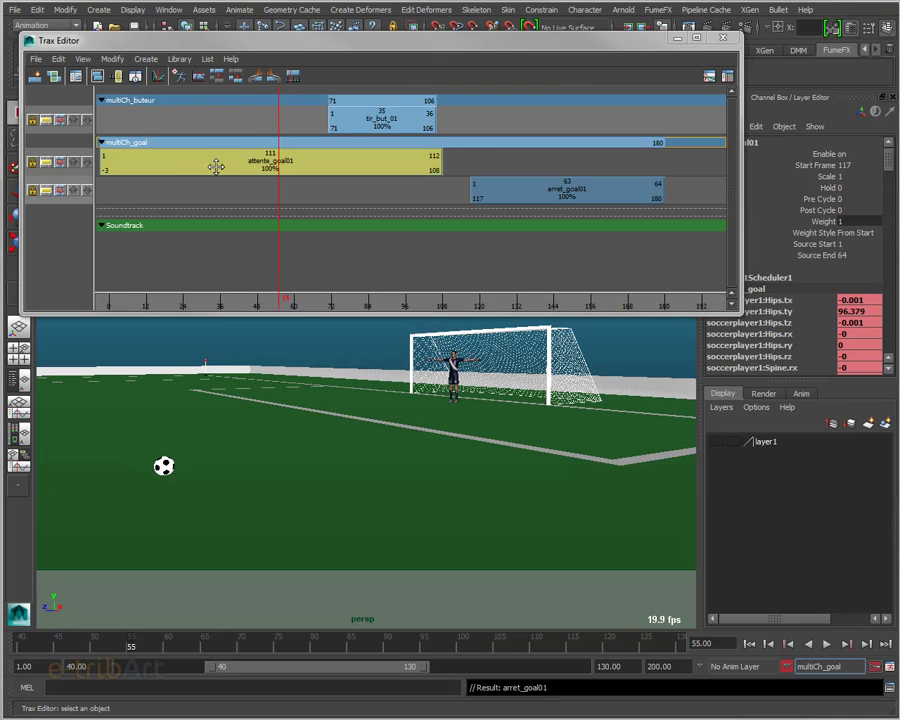
{"action": "left_click", "coordinate": [39, 169]}
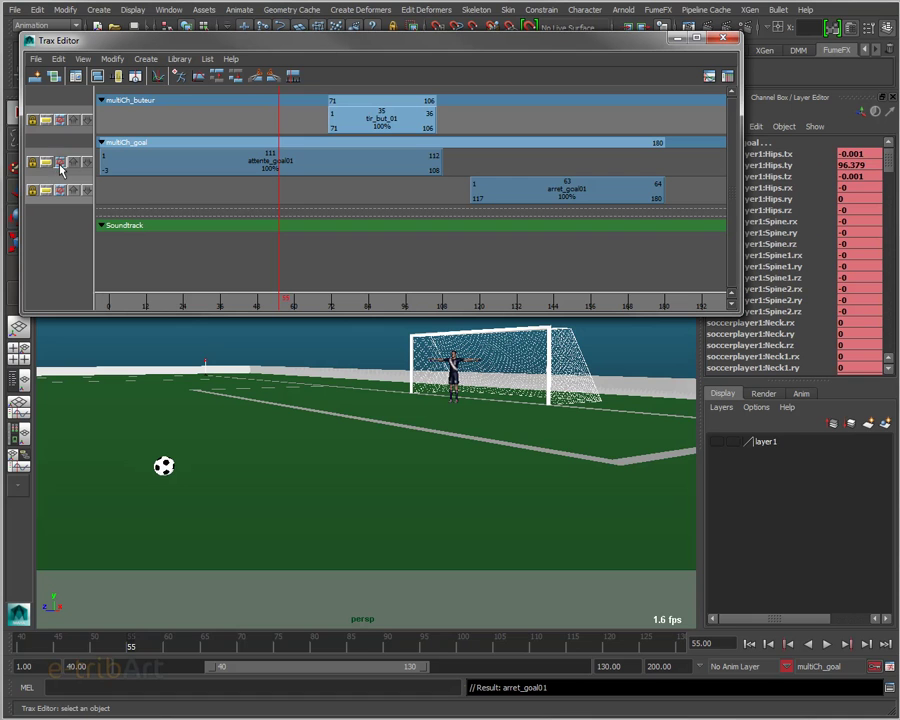
{"action": "left_click", "coordinate": [180, 160]}
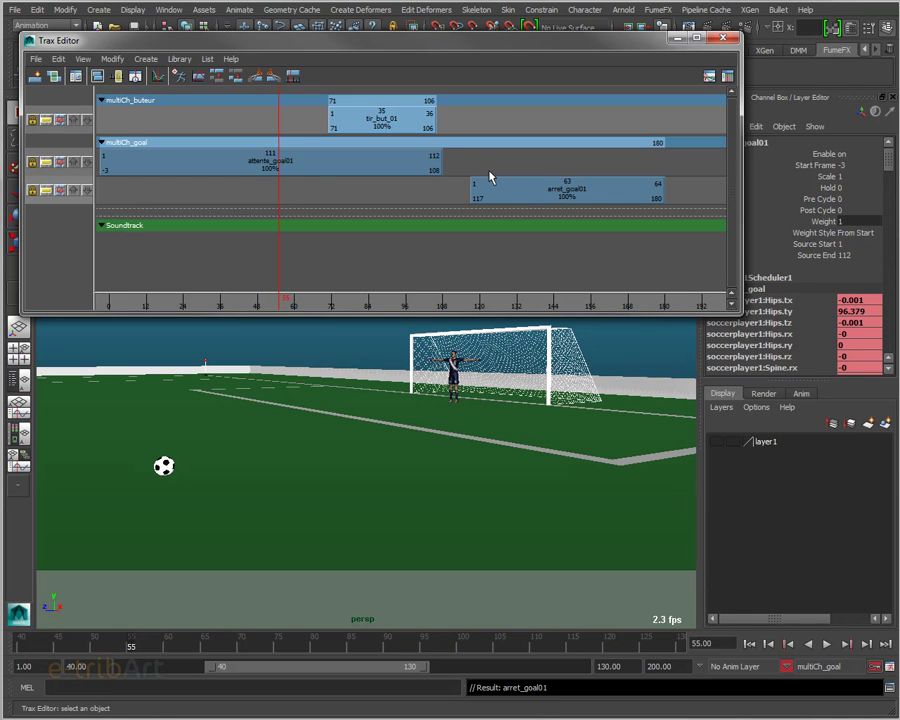
{"action": "left_click", "coordinate": [455, 160]}
{"action": "right_click", "coordinate": [300, 165]}
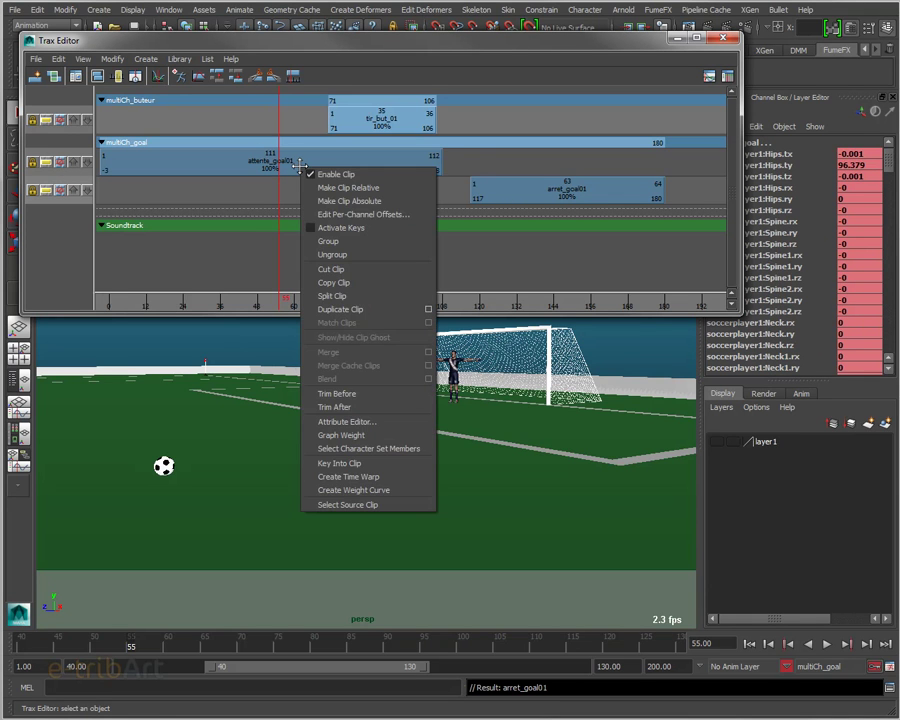
{"action": "left_click", "coordinate": [339, 161]}
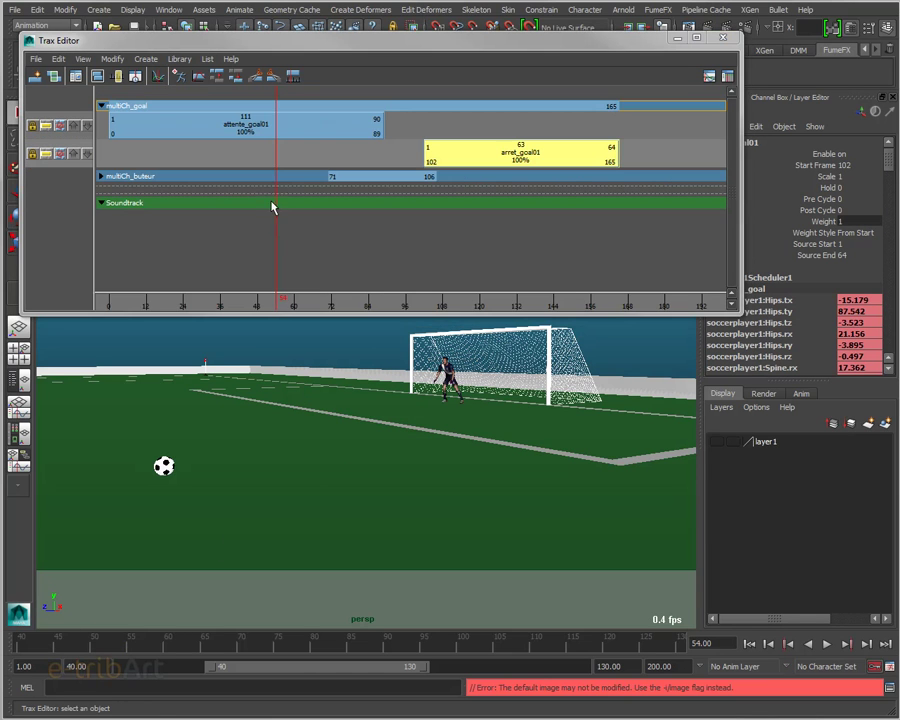
- Trim attente_goal01 shorter and pull arret_goal01 earlier, scrubbing to check the save
{"action": "mouse_move", "coordinate": [275, 276]}
{"action": "left_mouse_down"}
{"action": "mouse_move", "coordinate": [214, 266]}
{"action": "mouse_move", "coordinate": [272, 268]}
{"action": "mouse_move", "coordinate": [104, 266]}
{"action": "mouse_move", "coordinate": [177, 267]}
{"action": "mouse_move", "coordinate": [104, 268]}
{"action": "mouse_move", "coordinate": [127, 275]}
{"action": "mouse_move", "coordinate": [387, 272]}
{"action": "mouse_move", "coordinate": [508, 290]}
{"action": "mouse_move", "coordinate": [334, 290]}
{"action": "mouse_move", "coordinate": [396, 290]}
{"action": "mouse_move", "coordinate": [351, 290]}
{"action": "left_mouse_up"}
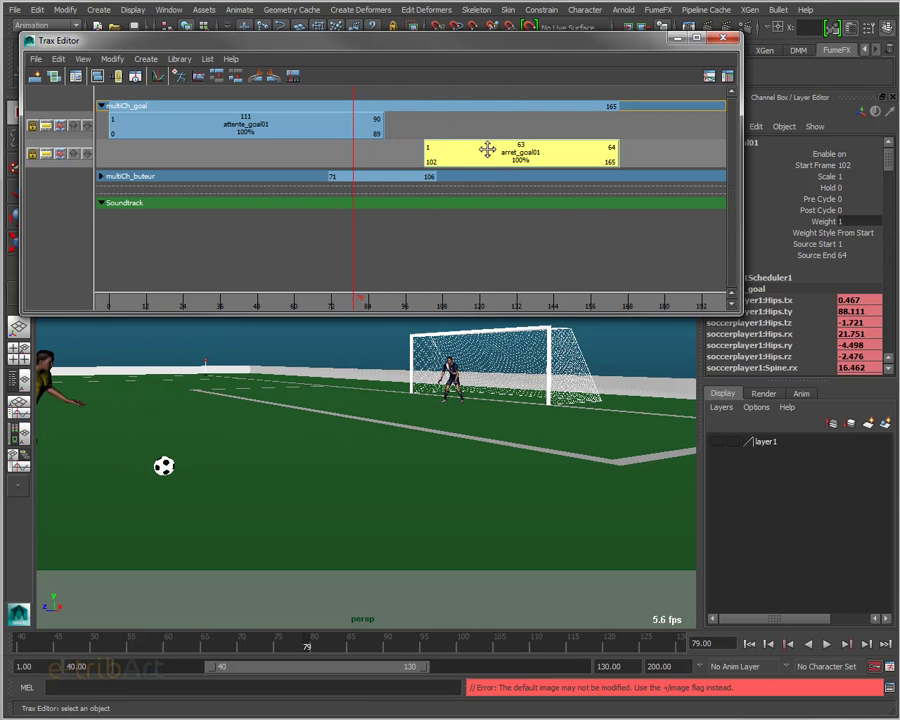
{"action": "left_click_drag", "start_coordinate": [482, 148], "coordinate": [443, 157]}
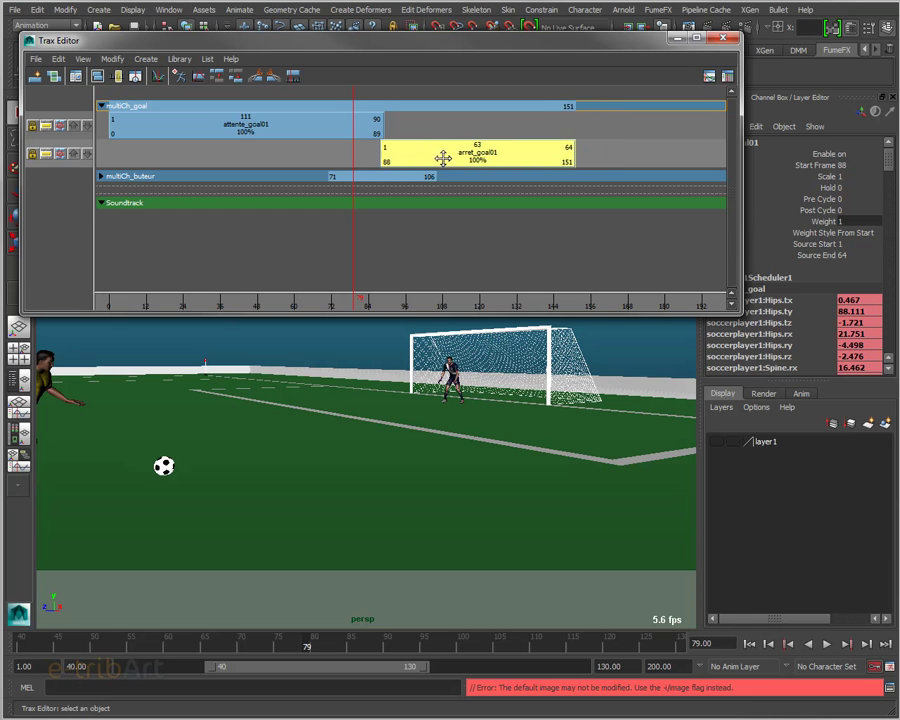
{"action": "mouse_move", "coordinate": [352, 273]}
{"action": "left_mouse_down"}
{"action": "mouse_move", "coordinate": [490, 276]}
{"action": "mouse_move", "coordinate": [337, 271]}
{"action": "left_mouse_up"}
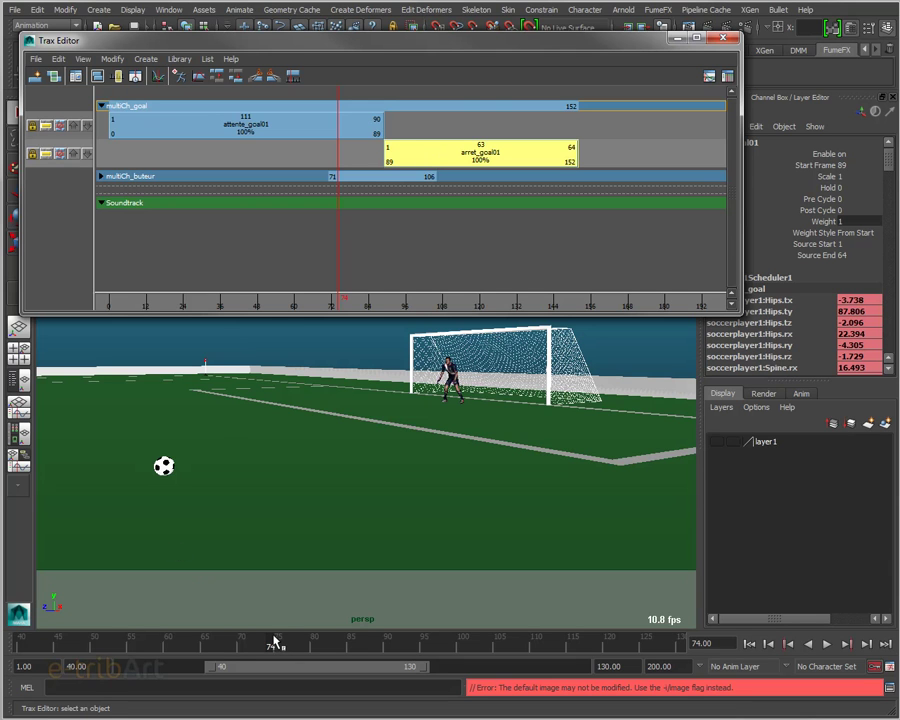
{"action": "left_click_drag", "start_coordinate": [402, 153], "coordinate": [458, 165]}
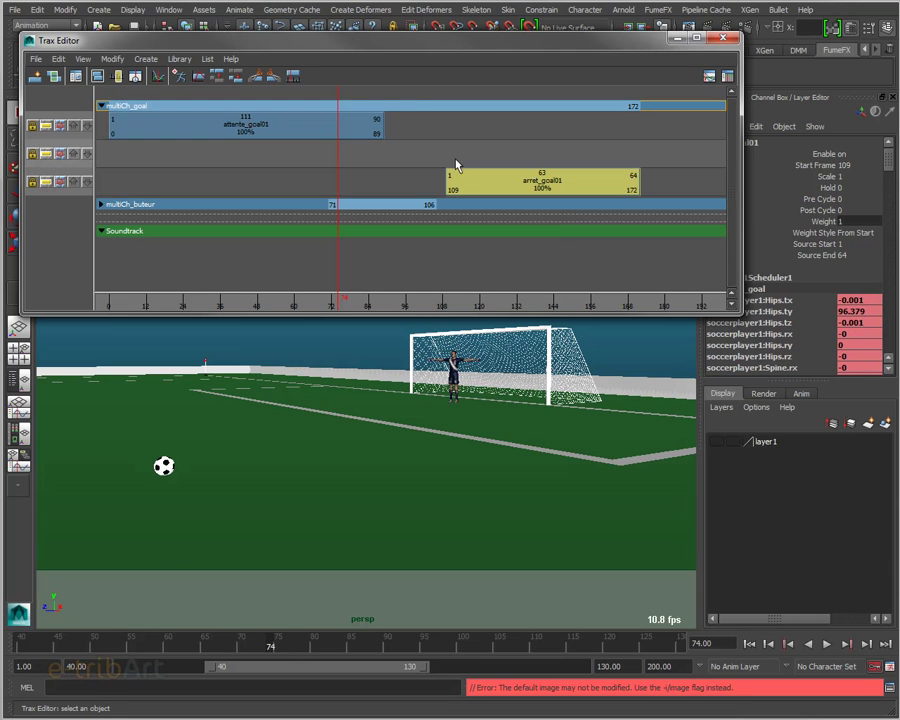
{"action": "left_click_drag", "start_coordinate": [388, 116], "coordinate": [495, 119]}
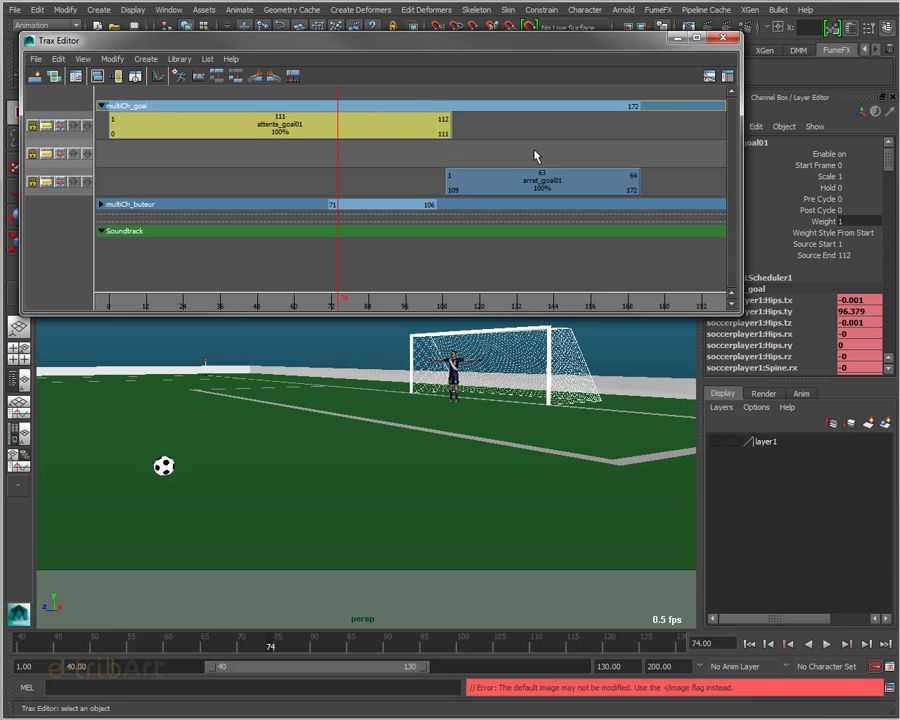
{"action": "mouse_move", "coordinate": [497, 188]}
{"action": "left_mouse_down"}
{"action": "mouse_move", "coordinate": [518, 153]}
{"action": "mouse_move", "coordinate": [469, 153]}
{"action": "left_mouse_up"}
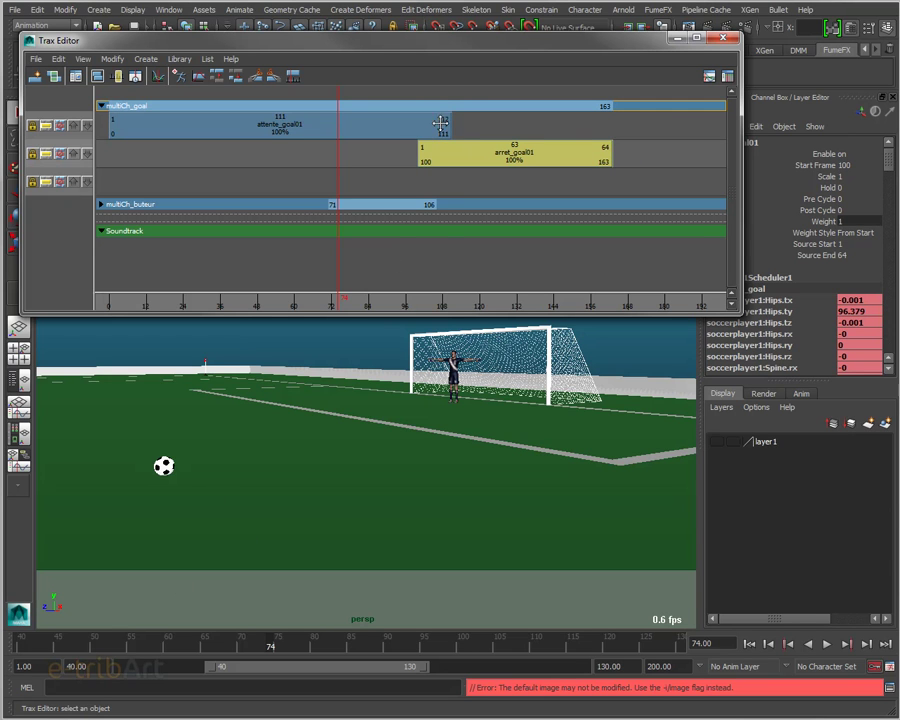
{"action": "left_click_drag", "start_coordinate": [450, 122], "coordinate": [432, 120]}
{"action": "left_click_drag", "start_coordinate": [333, 115], "coordinate": [303, 115]}
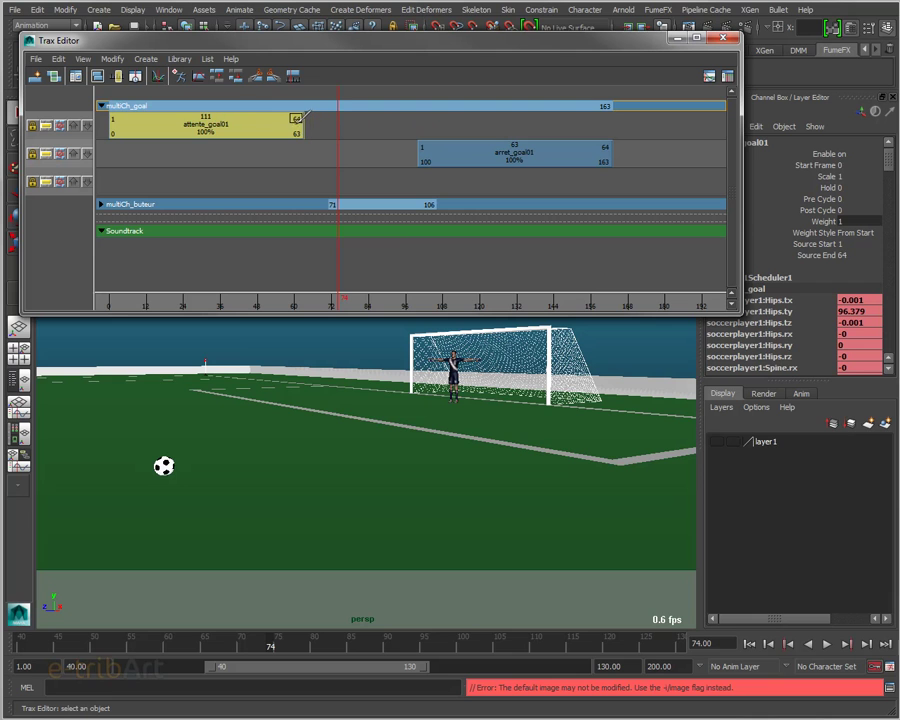
{"action": "left_click_drag", "start_coordinate": [491, 157], "coordinate": [442, 157]}
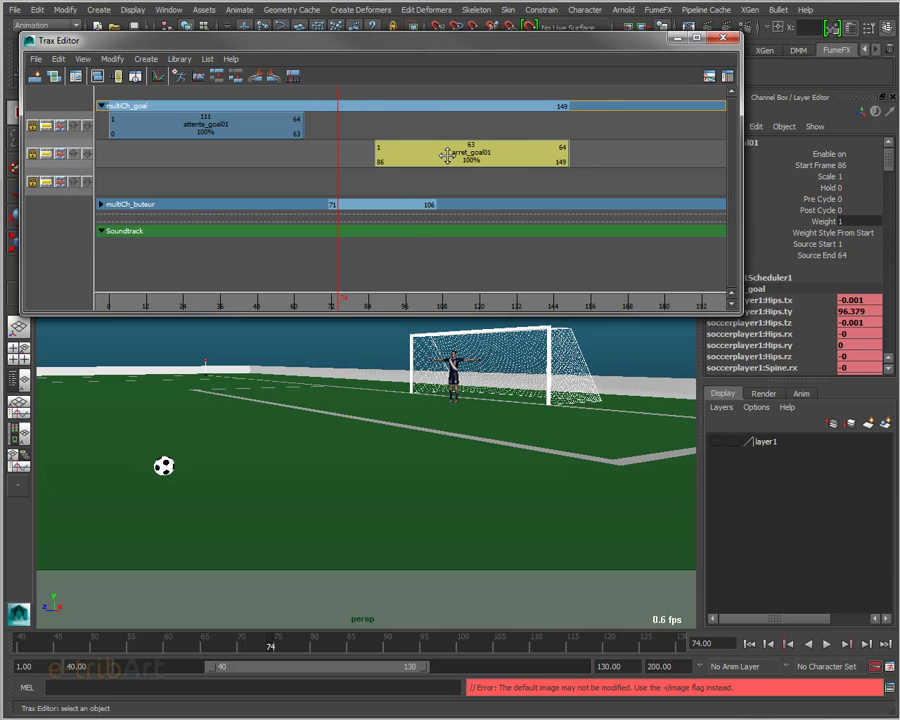
- Fine-tune arret_goal01's start against the ball's arrival, leaving it at frames 89–152
{"action": "left_click_drag", "start_coordinate": [260, 656], "coordinate": [561, 658]}
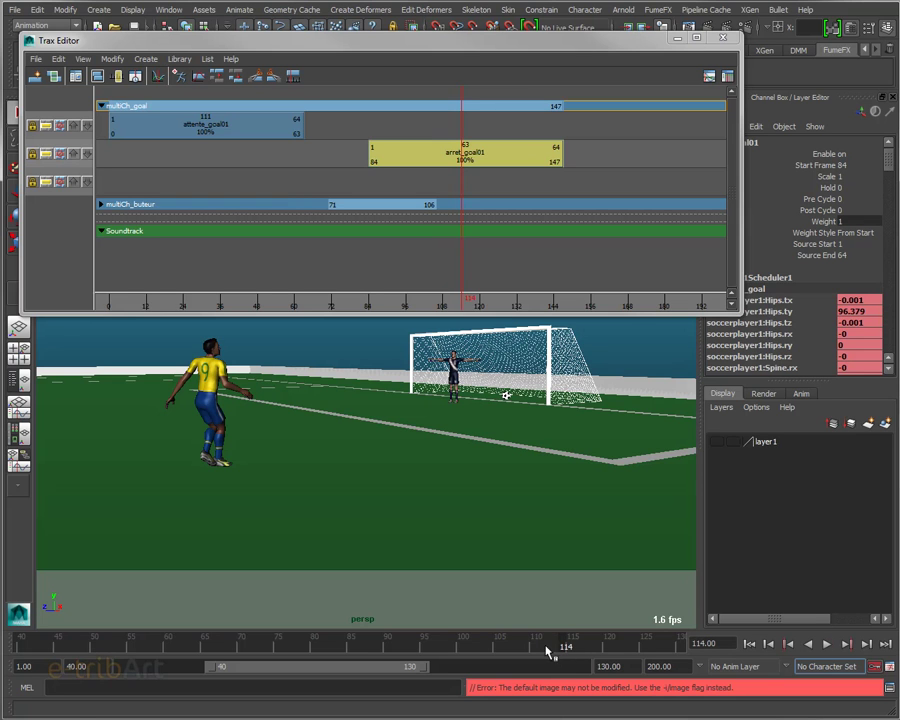
{"action": "left_click_drag", "start_coordinate": [472, 152], "coordinate": [389, 154]}
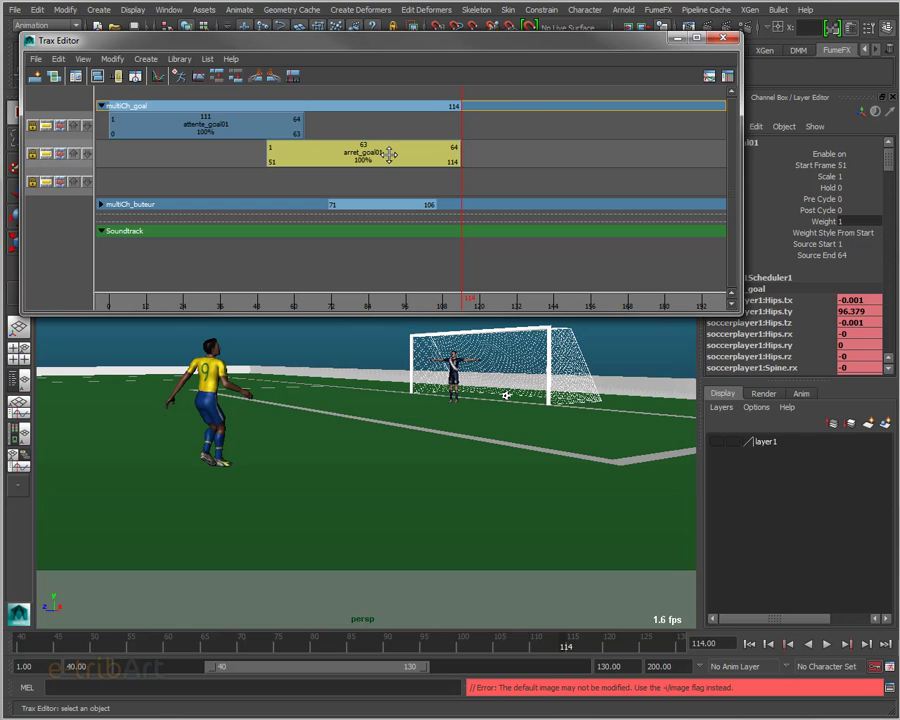
{"action": "left_click_drag", "start_coordinate": [377, 157], "coordinate": [455, 160]}
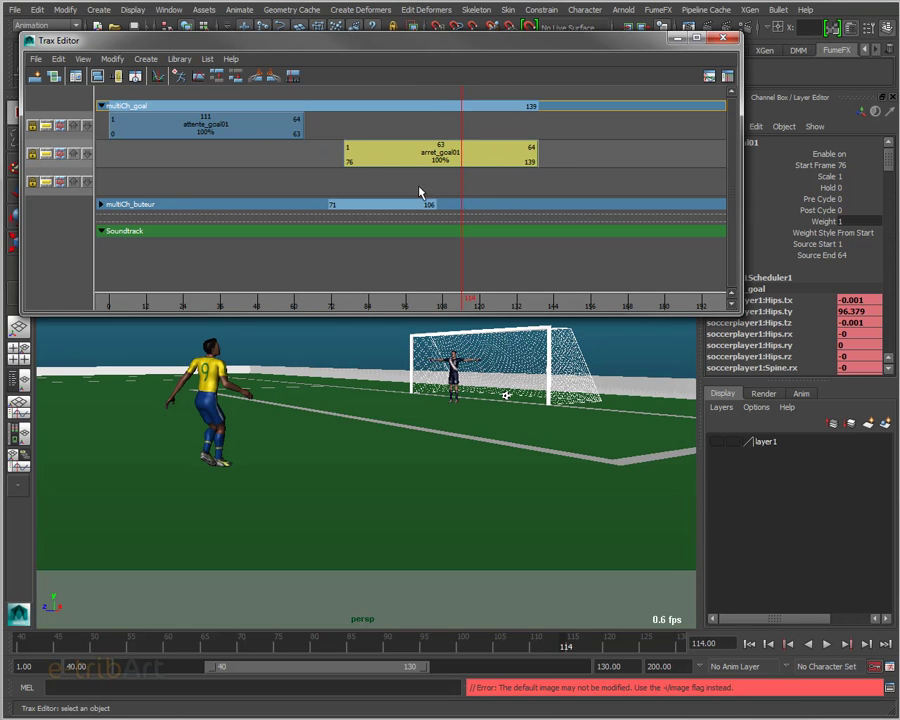
{"action": "left_click_drag", "start_coordinate": [386, 148], "coordinate": [350, 152]}
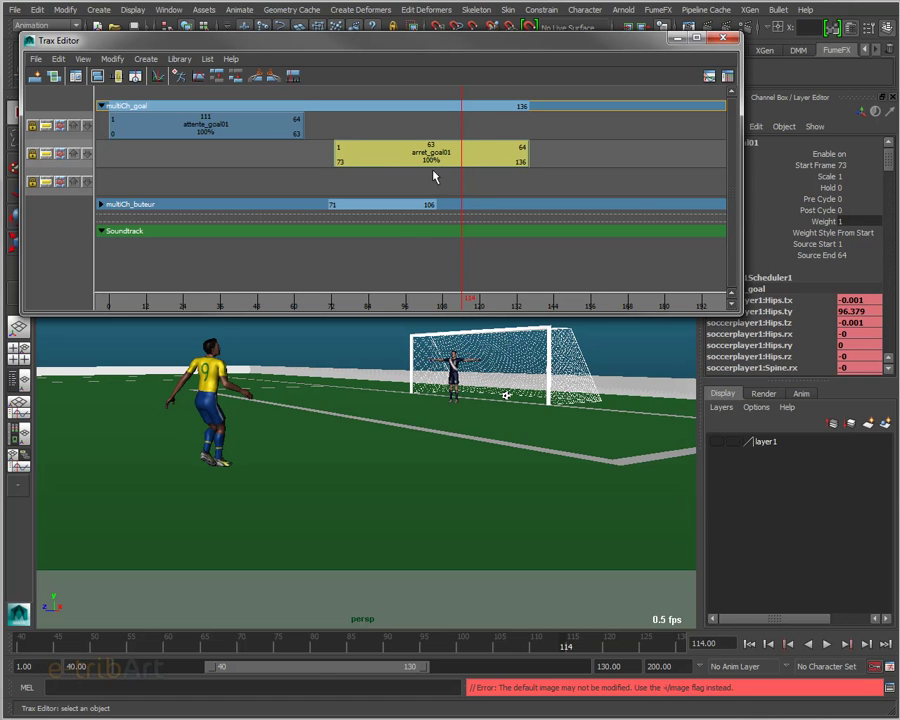
{"action": "mouse_move", "coordinate": [300, 644]}
{"action": "left_mouse_down"}
{"action": "mouse_move", "coordinate": [573, 649]}
{"action": "mouse_move", "coordinate": [556, 650]}
{"action": "left_mouse_up"}
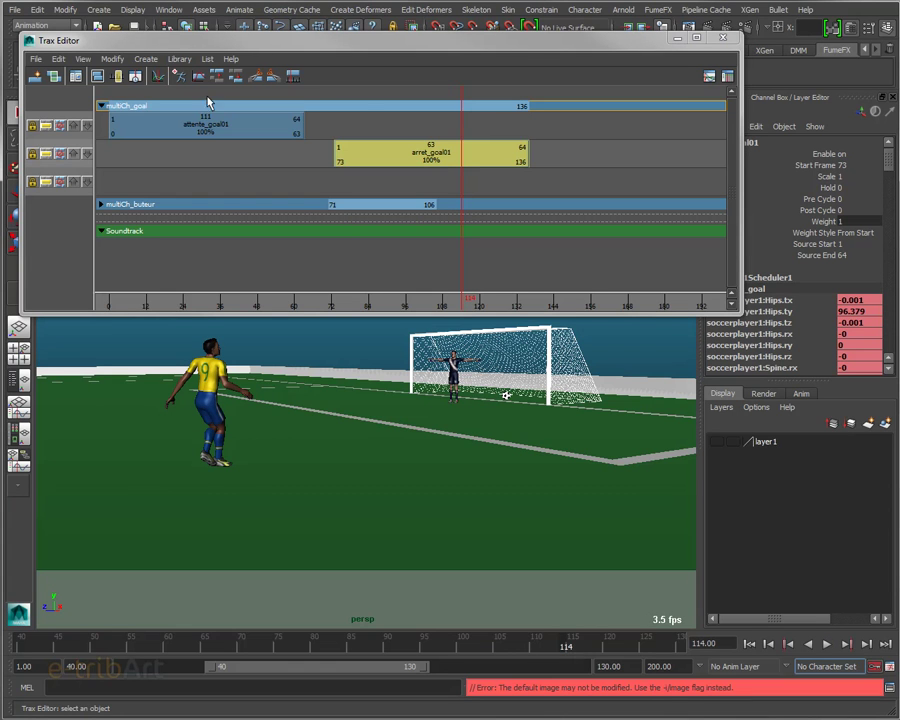
{"action": "left_click", "coordinate": [220, 127]}
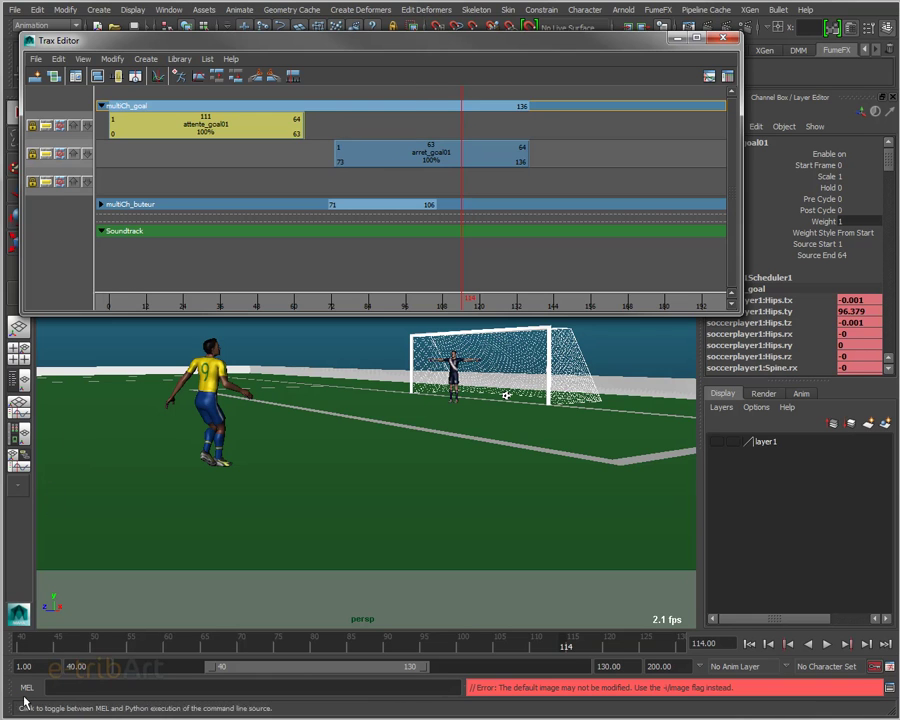
{"action": "left_click", "coordinate": [494, 178]}
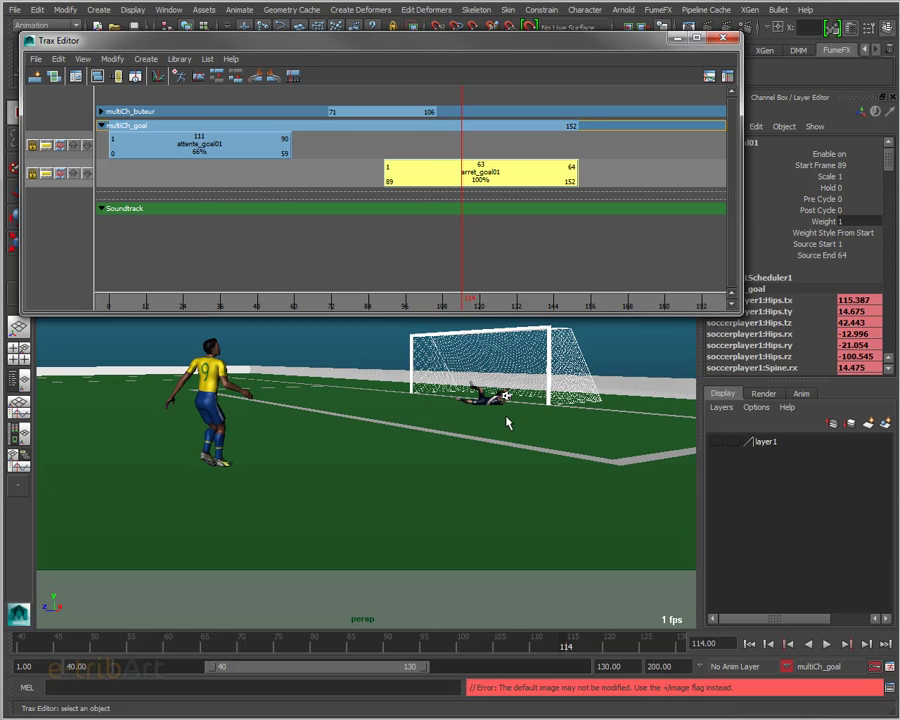
- Orbit and frame the viewport on the goalkeeper catching the ball, with the Trax Editor moved lower
{"action": "mouse_move", "coordinate": [516, 356]}
{"action": "left_mouse_down", "text": "alt"}
{"action": "mouse_move", "coordinate": [393, 424]}
{"action": "mouse_move", "coordinate": [290, 336]}
{"action": "left_mouse_up", "text": "alt"}
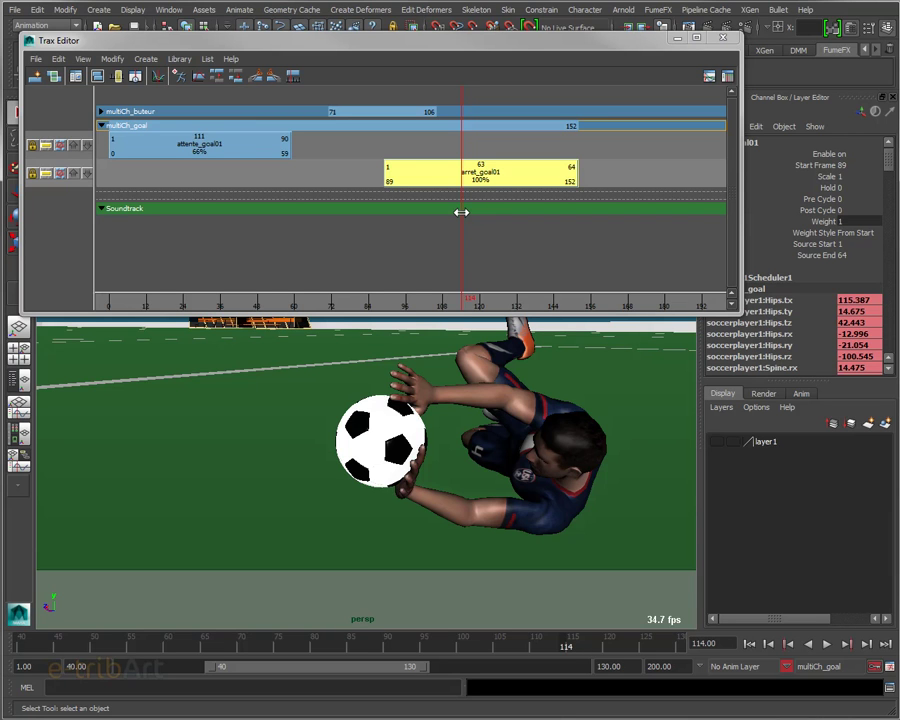
{"action": "mouse_move", "coordinate": [425, 420]}
{"action": "middle_mouse_down", "text": "alt"}
{"action": "mouse_move", "coordinate": [240, 450]}
{"action": "mouse_move", "coordinate": [441, 407]}
{"action": "middle_mouse_up", "text": "alt"}
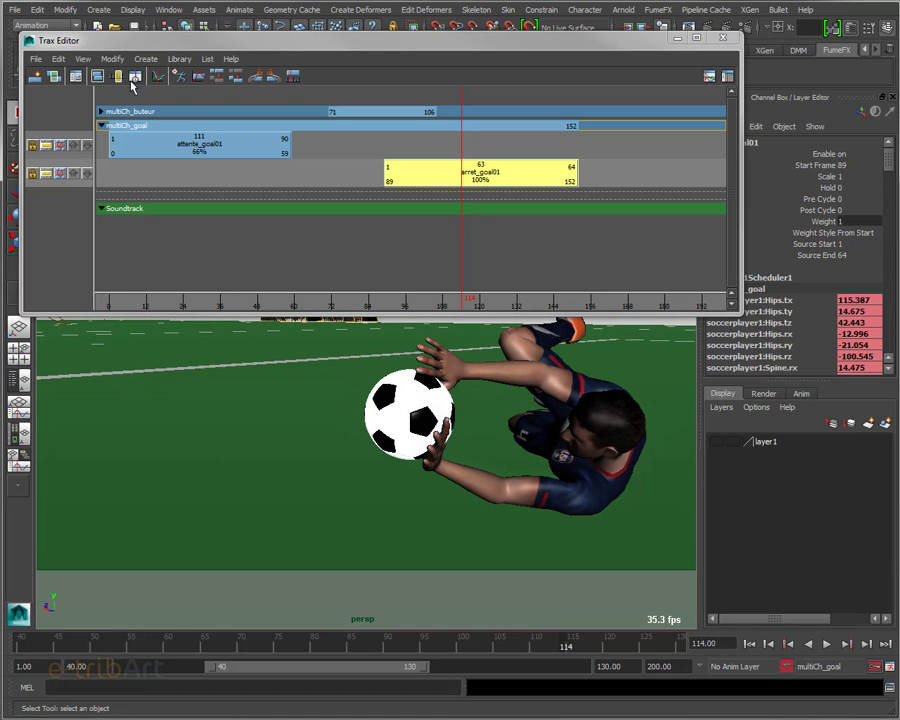
{"action": "left_click_drag", "start_coordinate": [147, 45], "coordinate": [141, 147]}
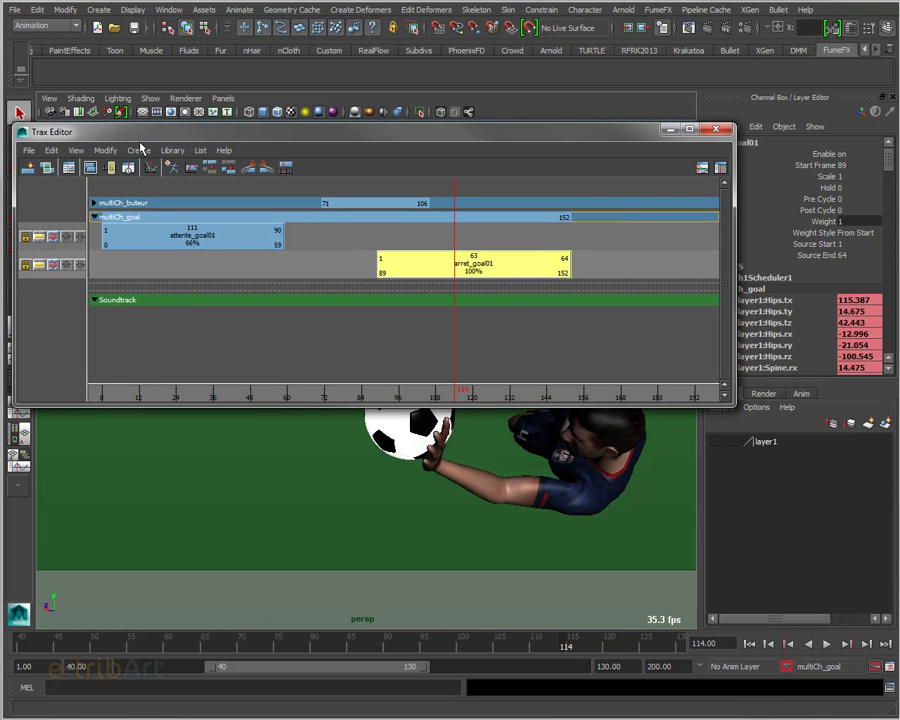
- Move the Trax Editor back up and show the Visor's arret_goal01Source and attente_goal01Source clips
{"action": "left_click_drag", "start_coordinate": [141, 148], "coordinate": [208, 45]}
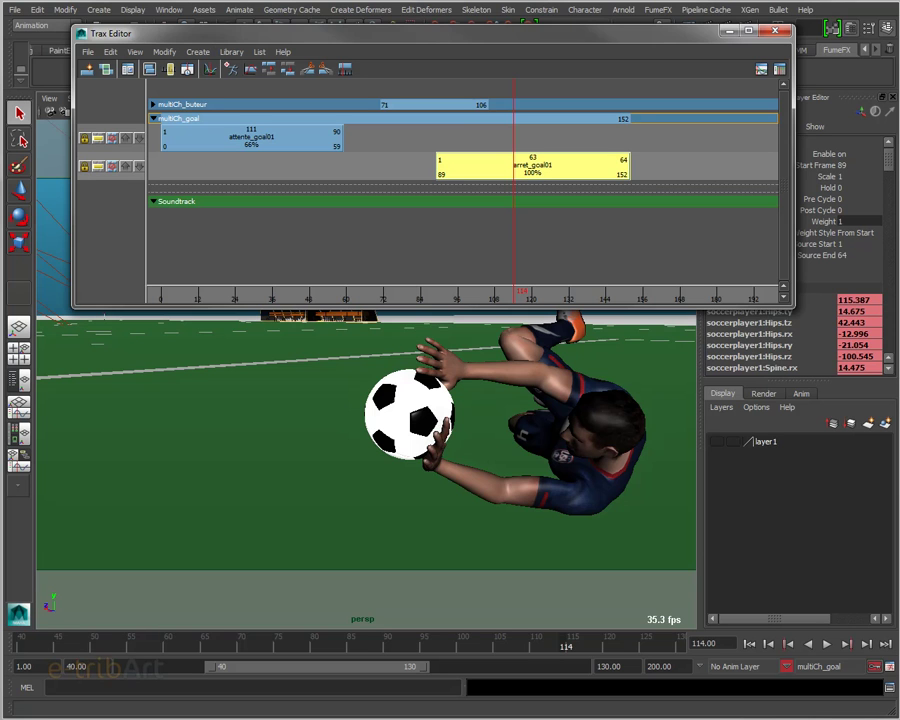
{"action": "left_click_drag", "start_coordinate": [880, 166], "coordinate": [396, 222]}
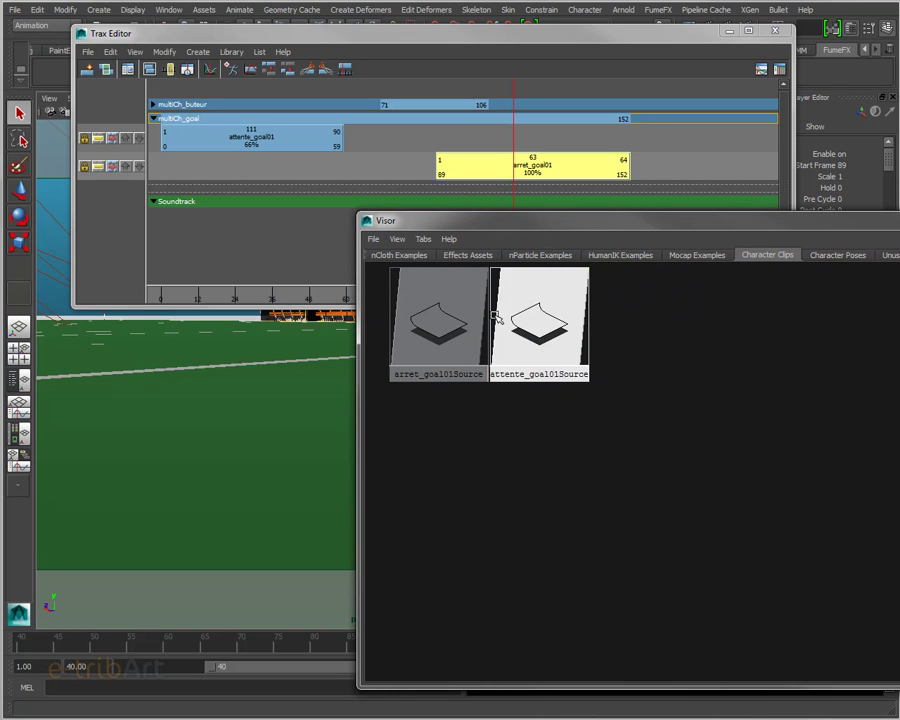
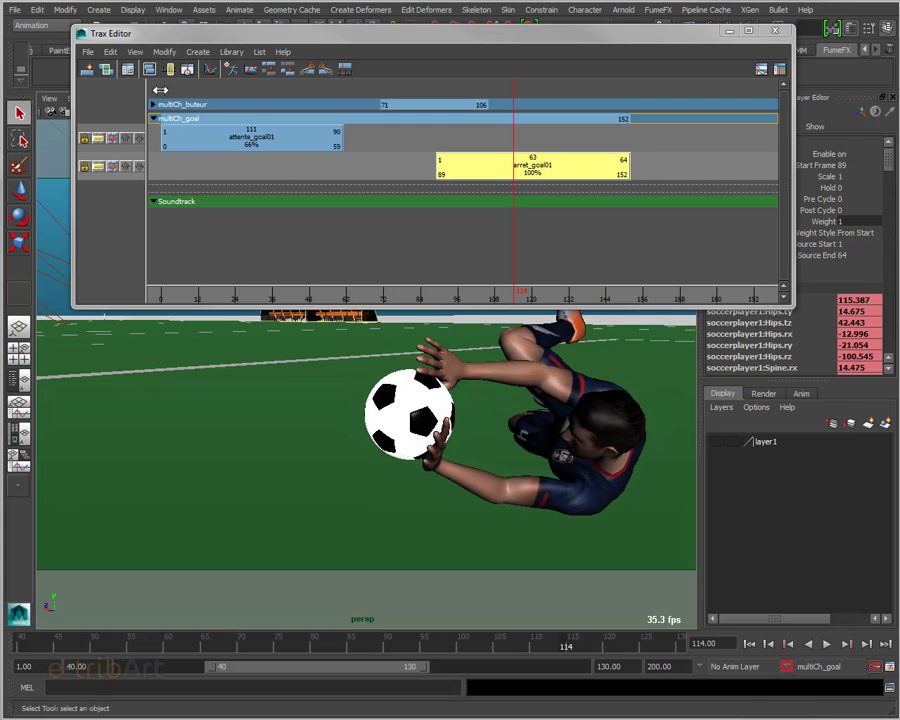
- Move the Trax Editor off the viewport and turn on X-Ray Joints shading
{"action": "left_click", "coordinate": [175, 45]}
{"action": "left_click_drag", "start_coordinate": [174, 40], "coordinate": [311, 57]}
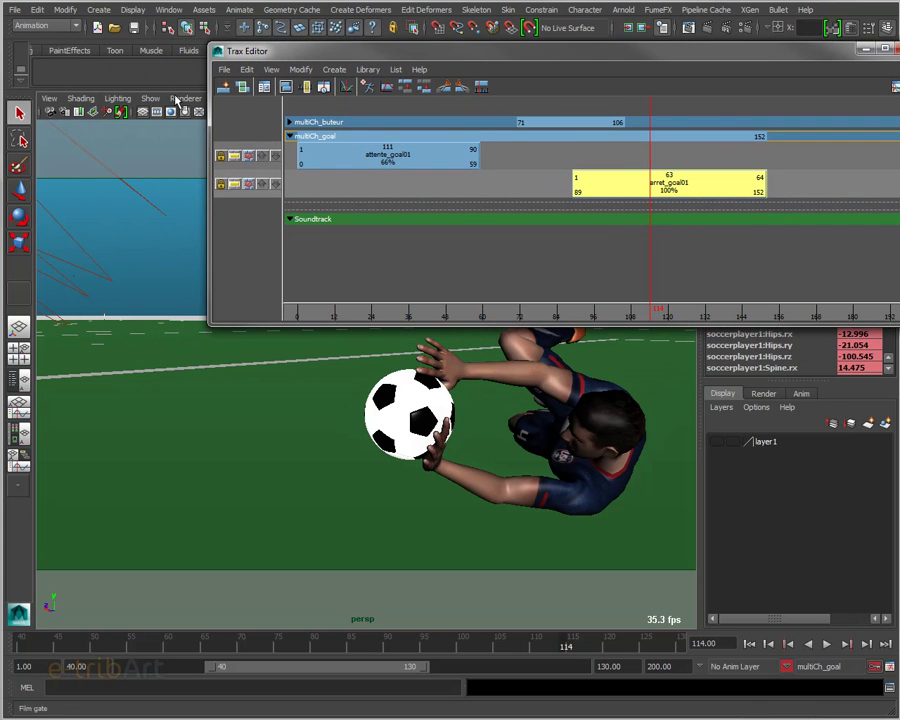
{"action": "left_click", "coordinate": [80, 98]}
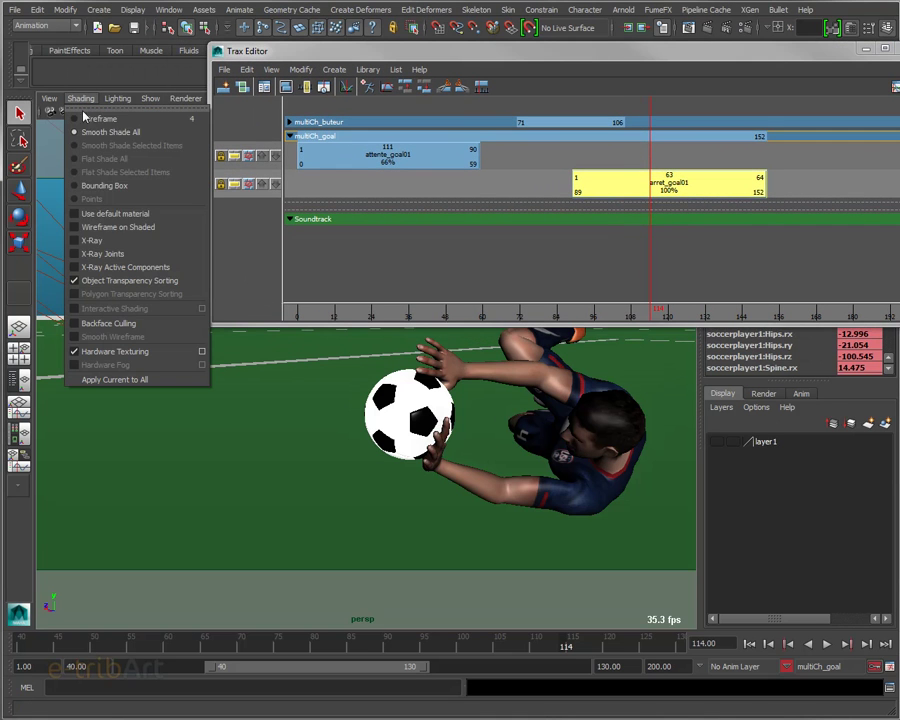
{"action": "left_click", "coordinate": [93, 254]}
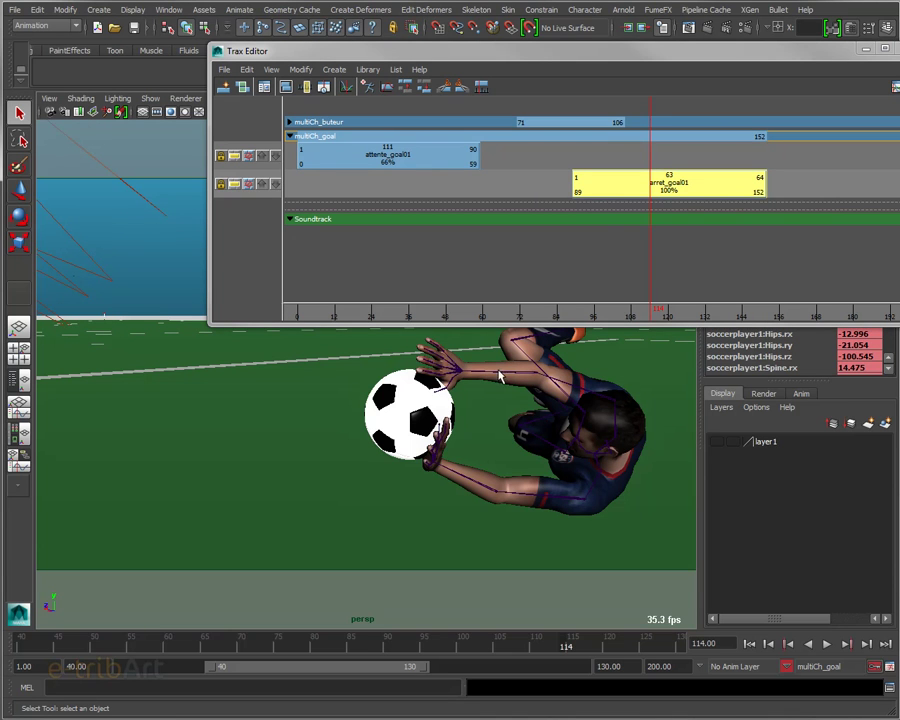
- Select the goalkeeper's skeleton rig and show the Anim layers panel
{"action": "left_click", "coordinate": [354, 270]}
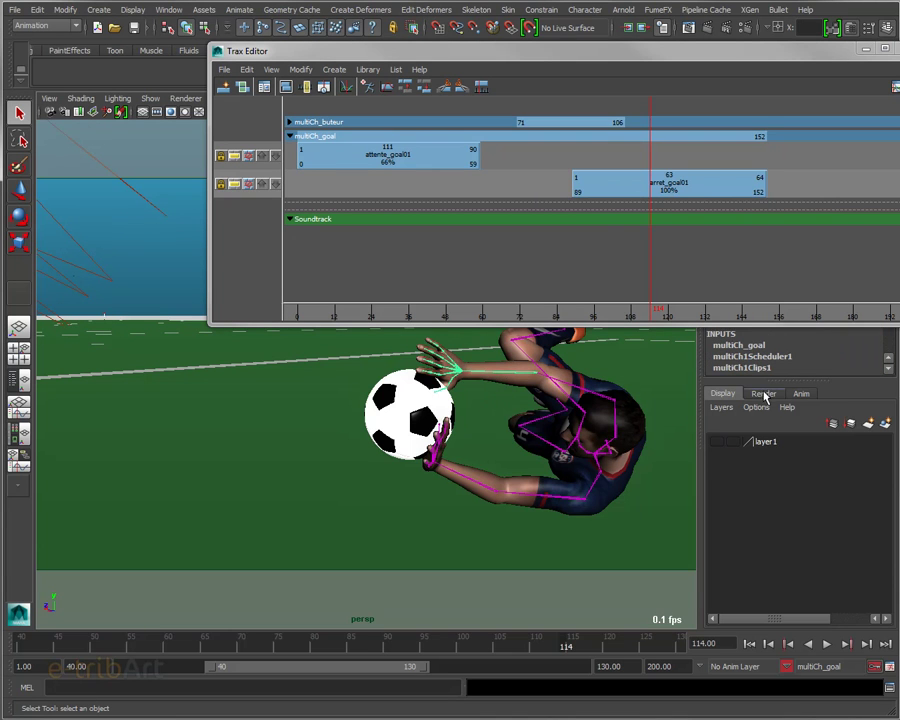
{"action": "left_click", "coordinate": [799, 394]}
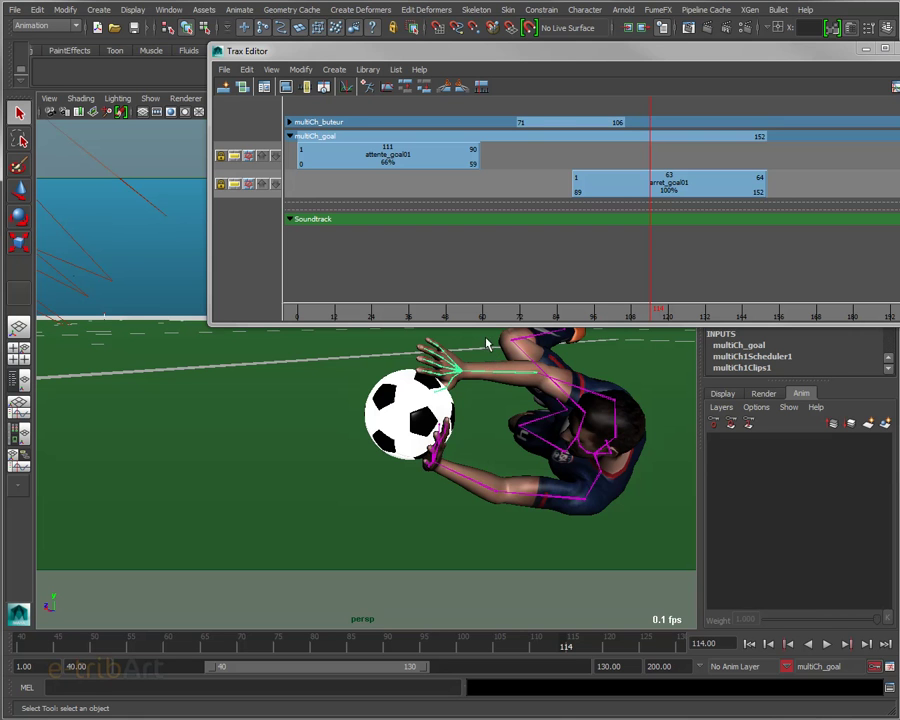
{"action": "mouse_move", "coordinate": [544, 56]}
{"action": "left_mouse_down"}
{"action": "mouse_move", "coordinate": [352, 47]}
{"action": "mouse_move", "coordinate": [390, 18]}
{"action": "left_mouse_up"}
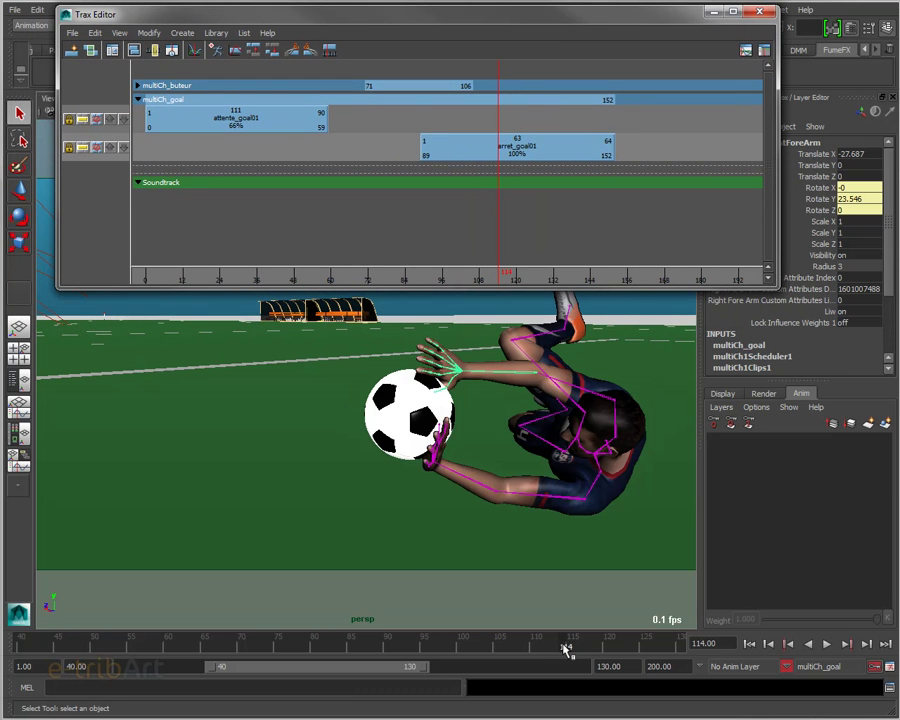
- Scale the attente_goal01 waiting clip to 100% so it ends at frame 89
{"action": "key", "text": "alt+v"}
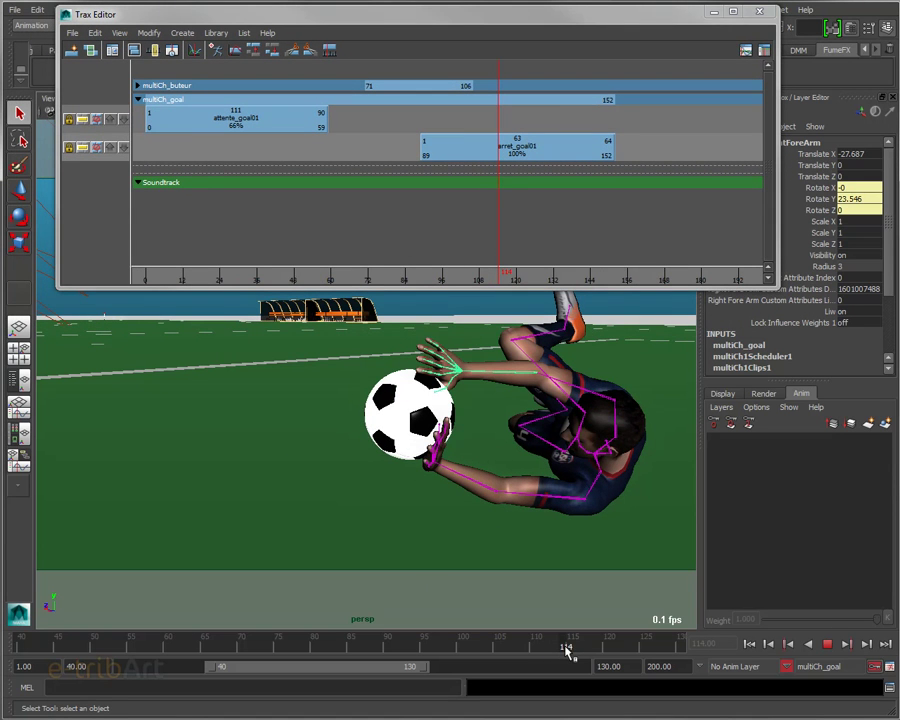
{"action": "left_click_drag", "start_coordinate": [602, 648], "coordinate": [566, 656]}
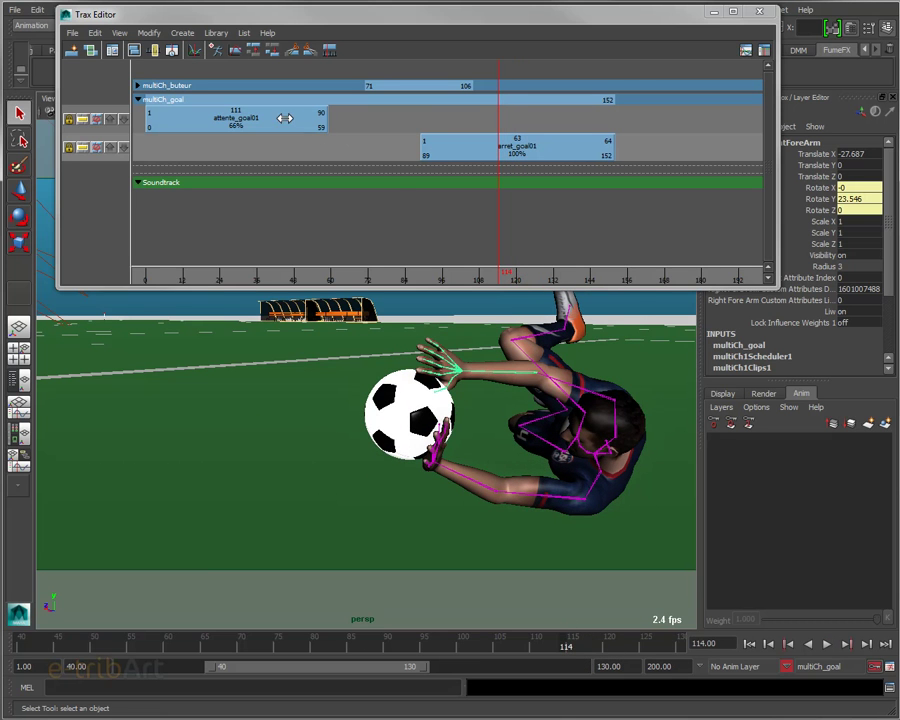
{"action": "left_click", "coordinate": [286, 120]}
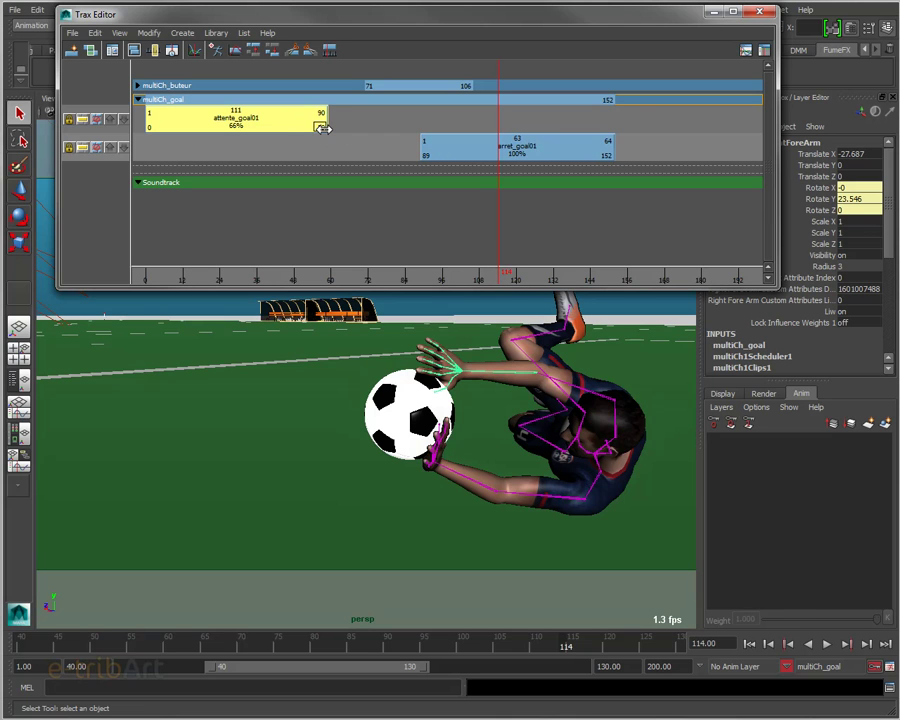
{"action": "mouse_move", "coordinate": [322, 128]}
{"action": "left_mouse_down"}
{"action": "mouse_move", "coordinate": [634, 137]}
{"action": "mouse_move", "coordinate": [418, 139]}
{"action": "left_mouse_up"}
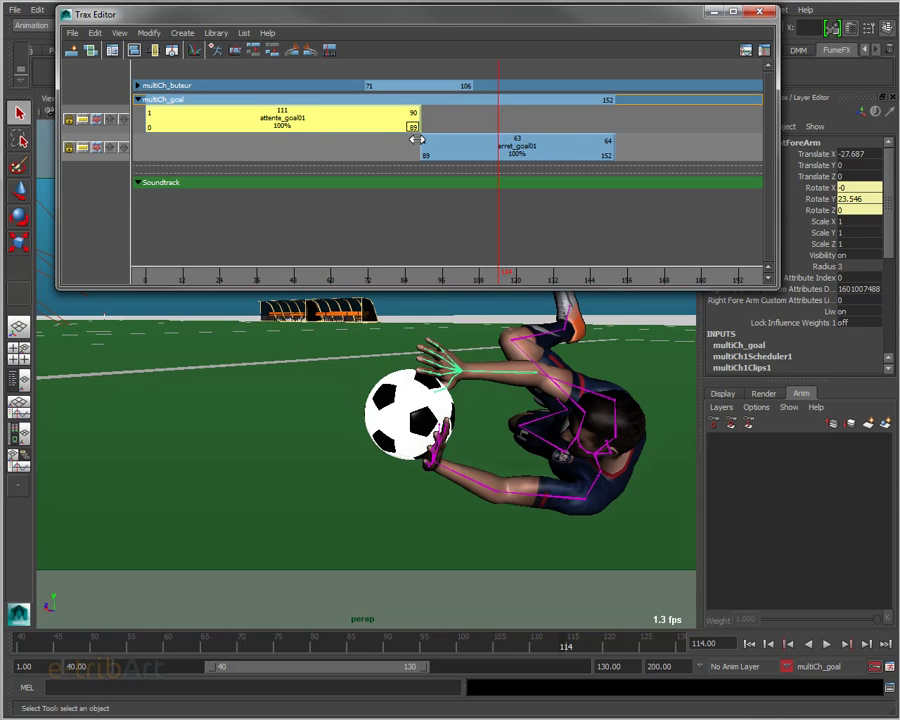
{"action": "mouse_move", "coordinate": [418, 139]}
{"action": "left_mouse_down"}
{"action": "mouse_move", "coordinate": [440, 141]}
{"action": "mouse_move", "coordinate": [416, 138]}
{"action": "left_mouse_up"}
{"action": "left_click_drag", "start_coordinate": [416, 138], "coordinate": [418, 141]}
- Frame the goalkeeper from an angled front view and play the waiting animation from frame 44
{"action": "mouse_move", "coordinate": [289, 627]}
{"action": "left_mouse_down"}
{"action": "mouse_move", "coordinate": [230, 640]}
{"action": "mouse_move", "coordinate": [22, 632]}
{"action": "left_mouse_up"}
{"action": "mouse_move", "coordinate": [286, 506]}
{"action": "left_mouse_down", "text": "alt"}
{"action": "mouse_move", "coordinate": [500, 463]}
{"action": "mouse_move", "coordinate": [522, 446]}
{"action": "left_mouse_up", "text": "alt"}
{"action": "right_click_drag", "start_coordinate": [522, 446], "coordinate": [392, 700], "text": "alt"}
{"action": "mouse_move", "coordinate": [394, 576]}
{"action": "left_mouse_down", "text": "alt"}
{"action": "mouse_move", "coordinate": [500, 501]}
{"action": "mouse_move", "coordinate": [476, 528]}
{"action": "left_mouse_up", "text": "alt"}
{"action": "middle_click_drag", "start_coordinate": [476, 528], "coordinate": [470, 523], "text": "alt"}
{"action": "right_click_drag", "start_coordinate": [470, 523], "coordinate": [437, 445], "text": "alt"}
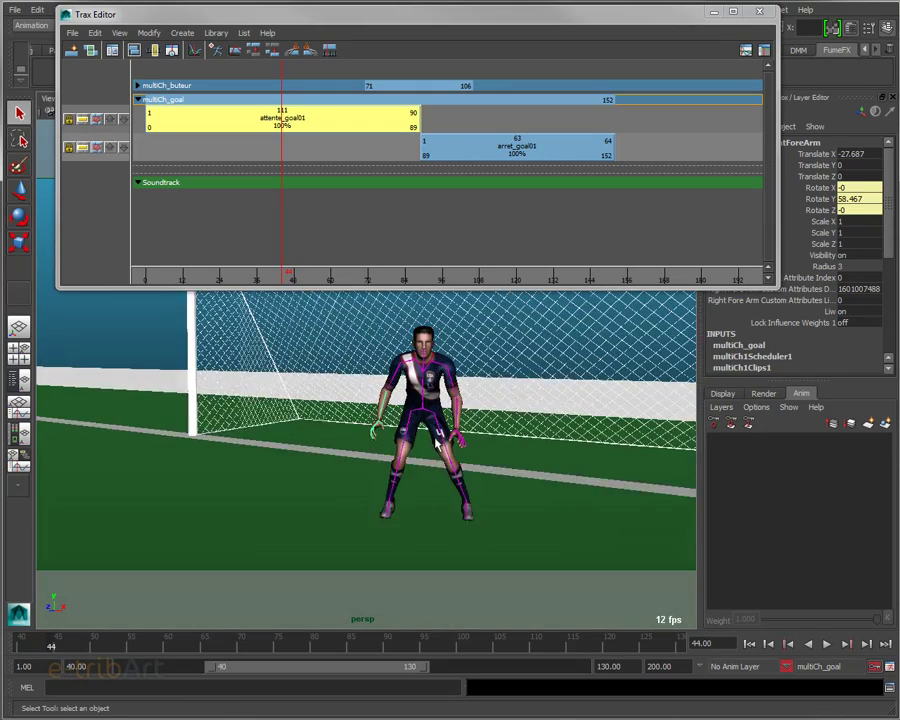
{"action": "left_click_drag", "start_coordinate": [437, 445], "coordinate": [426, 452], "text": "alt"}
{"action": "mouse_move", "coordinate": [426, 452]}
{"action": "middle_mouse_down", "text": "alt"}
{"action": "mouse_move", "coordinate": [380, 470]}
{"action": "mouse_move", "coordinate": [340, 468]}
{"action": "middle_mouse_up", "text": "alt"}
{"action": "mouse_move", "coordinate": [340, 468]}
{"action": "left_mouse_down", "text": "alt"}
{"action": "mouse_move", "coordinate": [426, 476]}
{"action": "mouse_move", "coordinate": [393, 498]}
{"action": "mouse_move", "coordinate": [336, 502]}
{"action": "left_mouse_up", "text": "alt"}
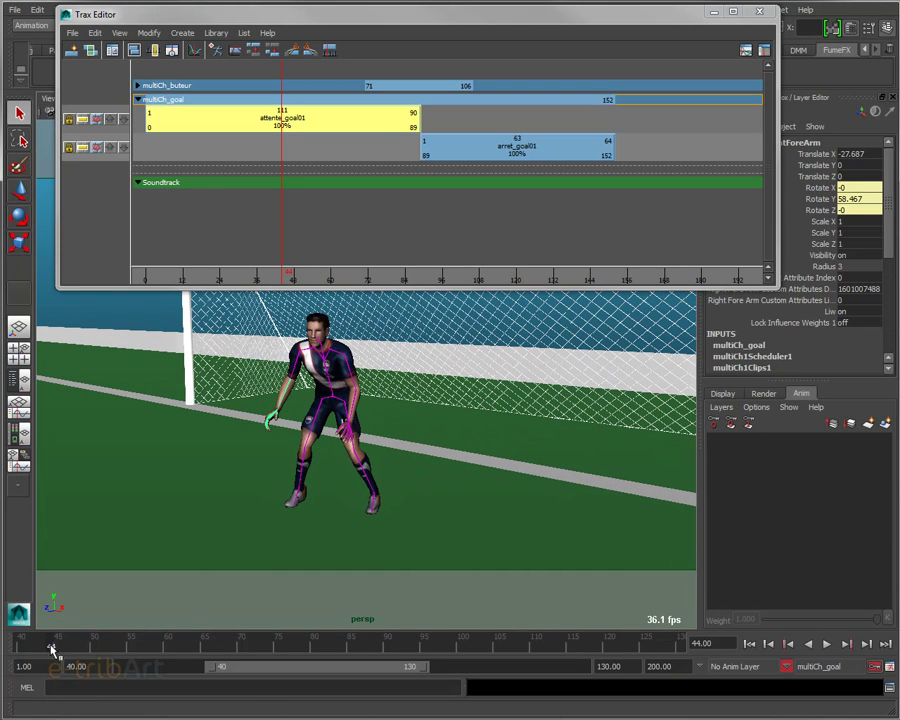
{"action": "key", "text": "alt+v"}
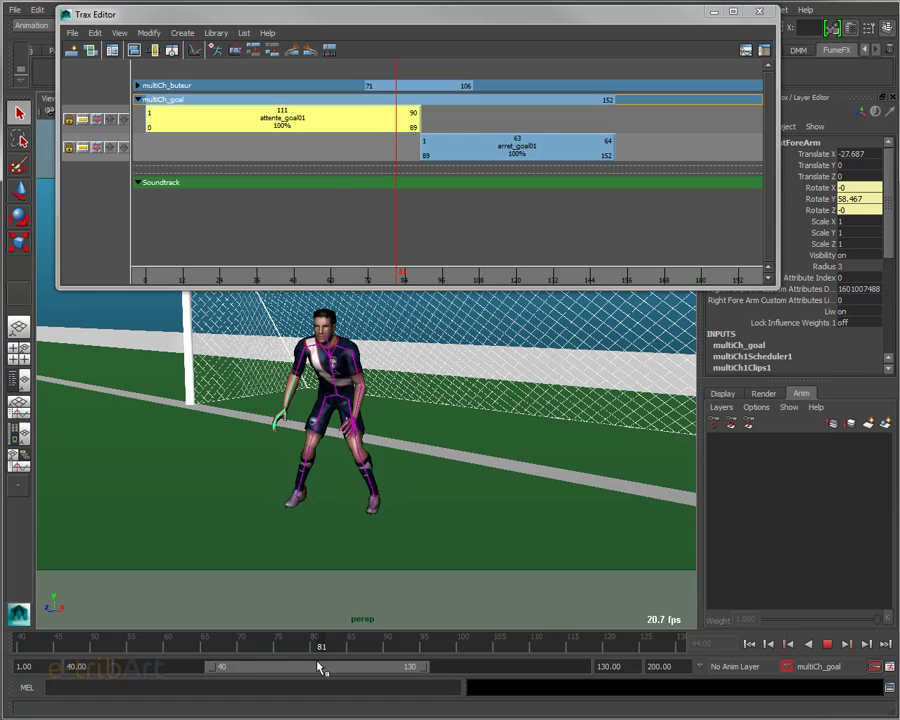
{"action": "key", "text": "Escape"}
- Trim attente_goal01's end back to frame 59 and play it back
{"action": "left_click_drag", "start_coordinate": [414, 116], "coordinate": [323, 122]}
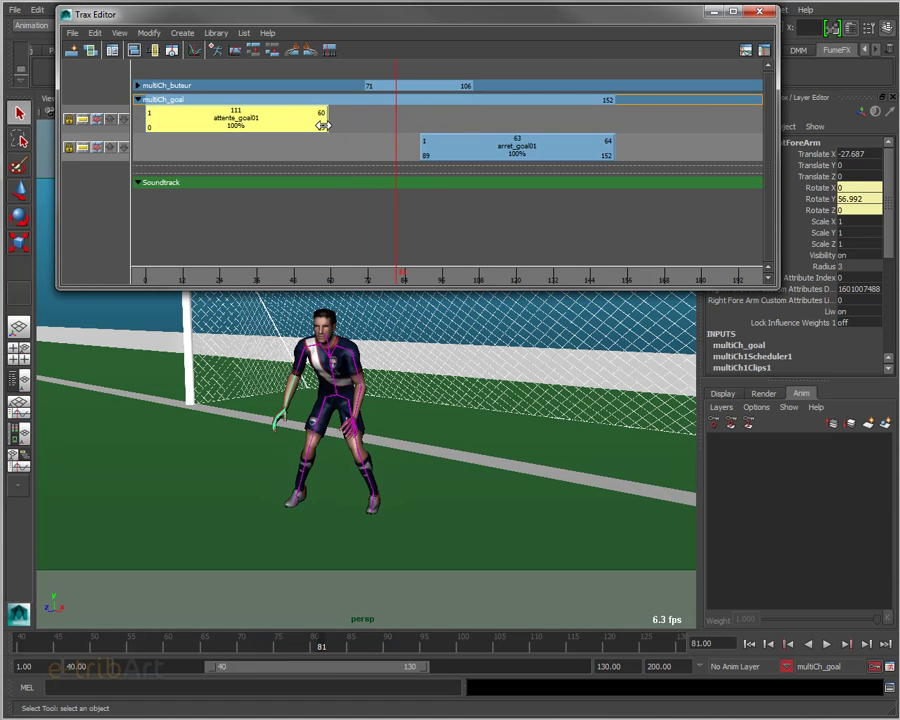
{"action": "key", "text": "alt+v"}
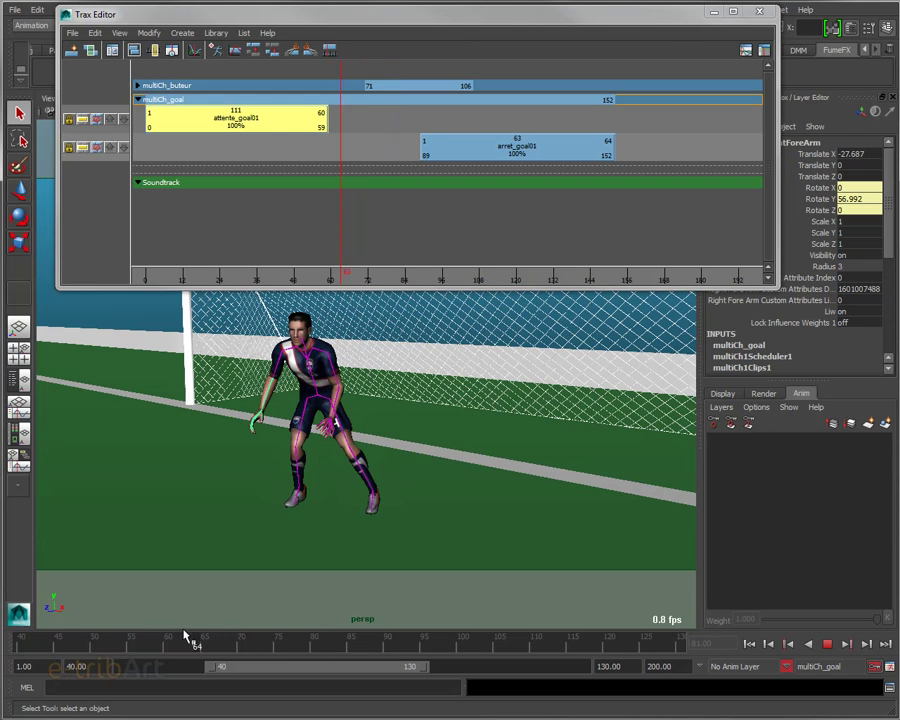
{"action": "key", "text": "alt+v"}
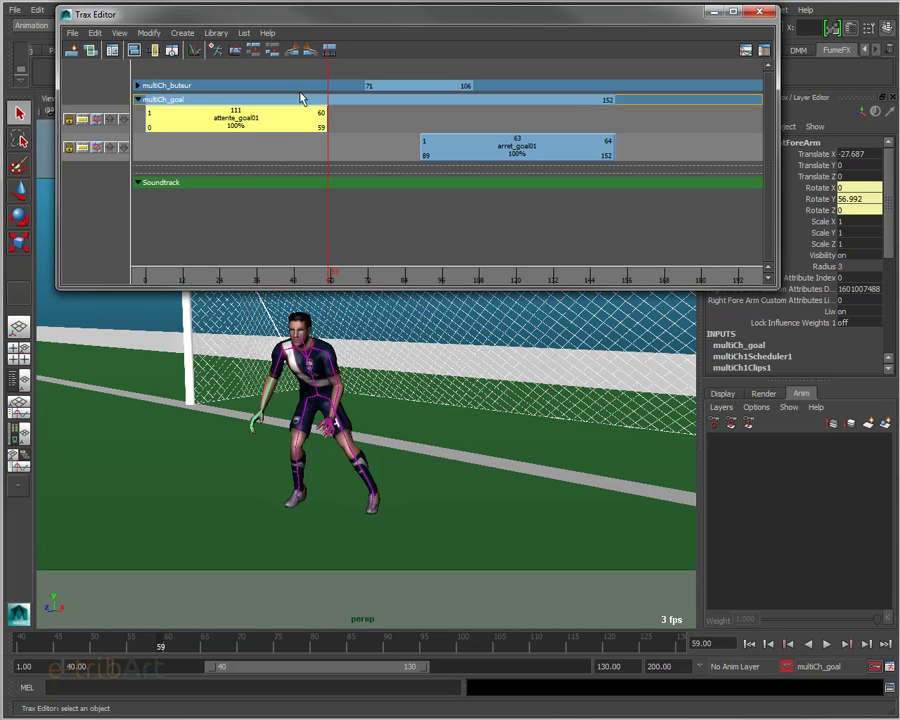
- Copy attente_goal01 and paste it at frame 59 as attente_goal02
{"action": "right_click", "coordinate": [286, 127]}
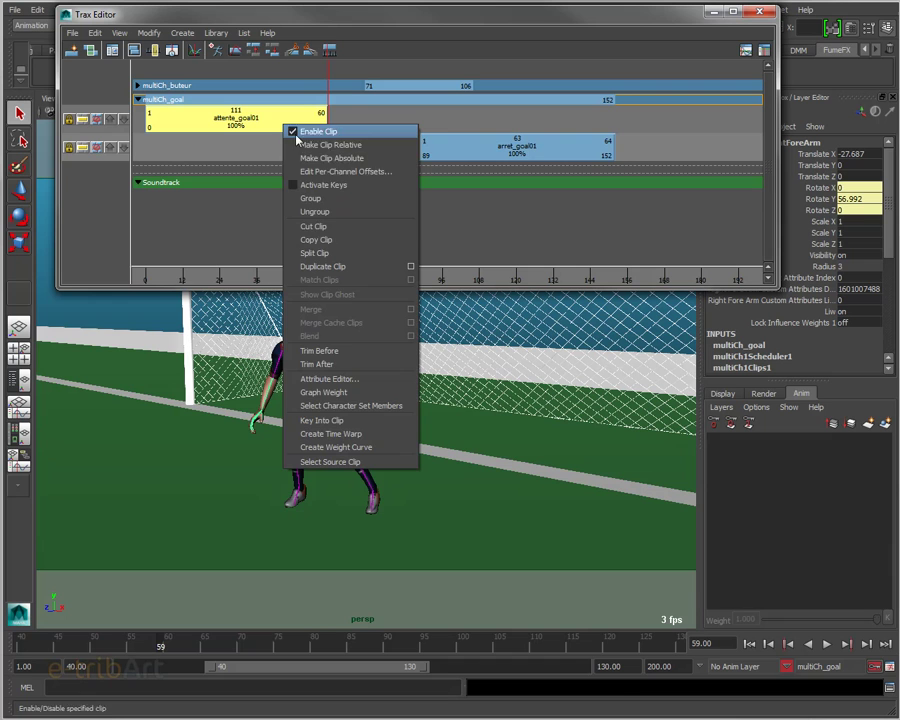
{"action": "left_click", "coordinate": [316, 240]}
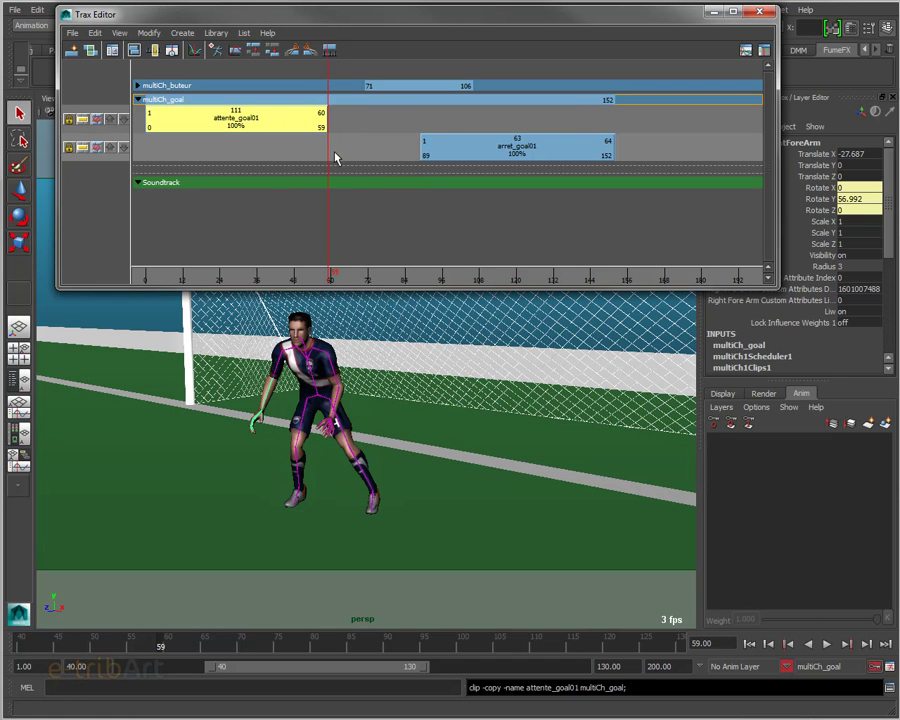
{"action": "right_click", "coordinate": [344, 123]}
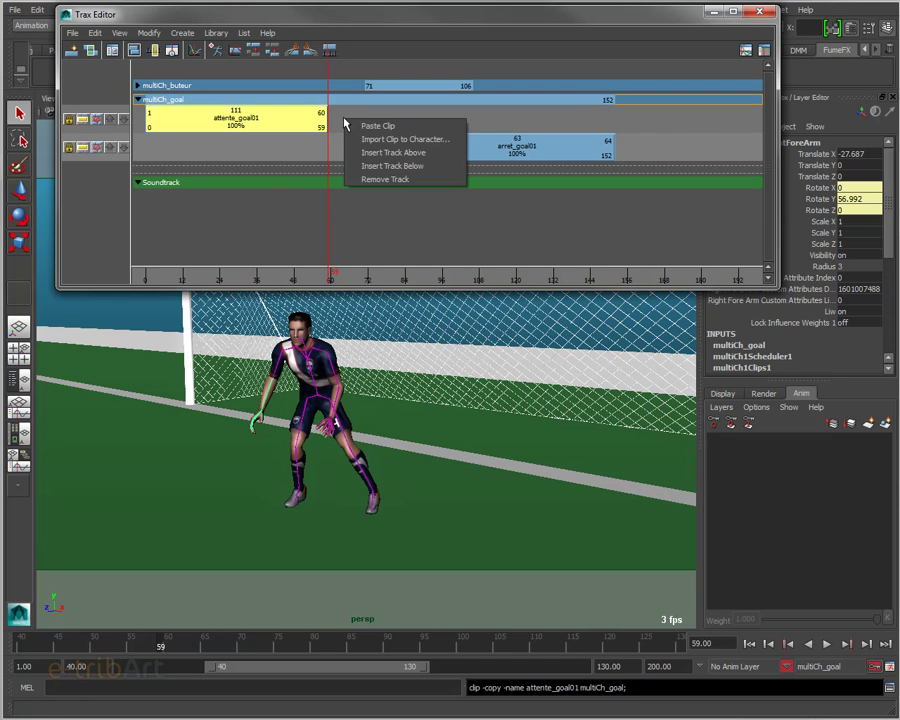
{"action": "left_click", "coordinate": [354, 126]}
{"action": "left_click", "coordinate": [370, 155]}
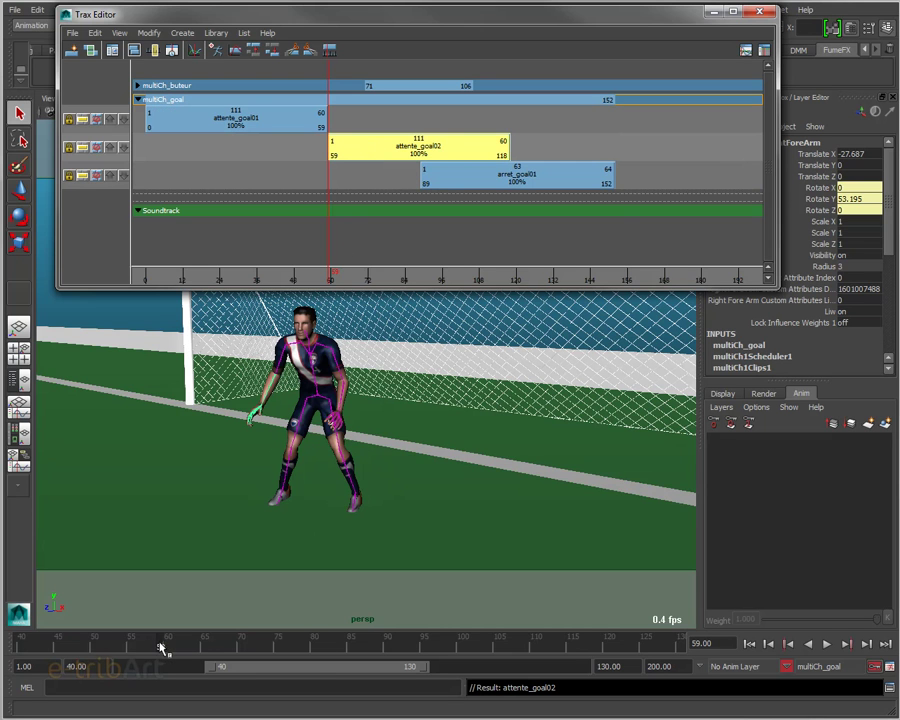
{"action": "key", "text": "alt+v"}
- Trim attente_goal02 to end at frame 89 where arret_goal01 begins, previewing to frame 114
{"action": "left_click_drag", "start_coordinate": [123, 643], "coordinate": [62, 657]}
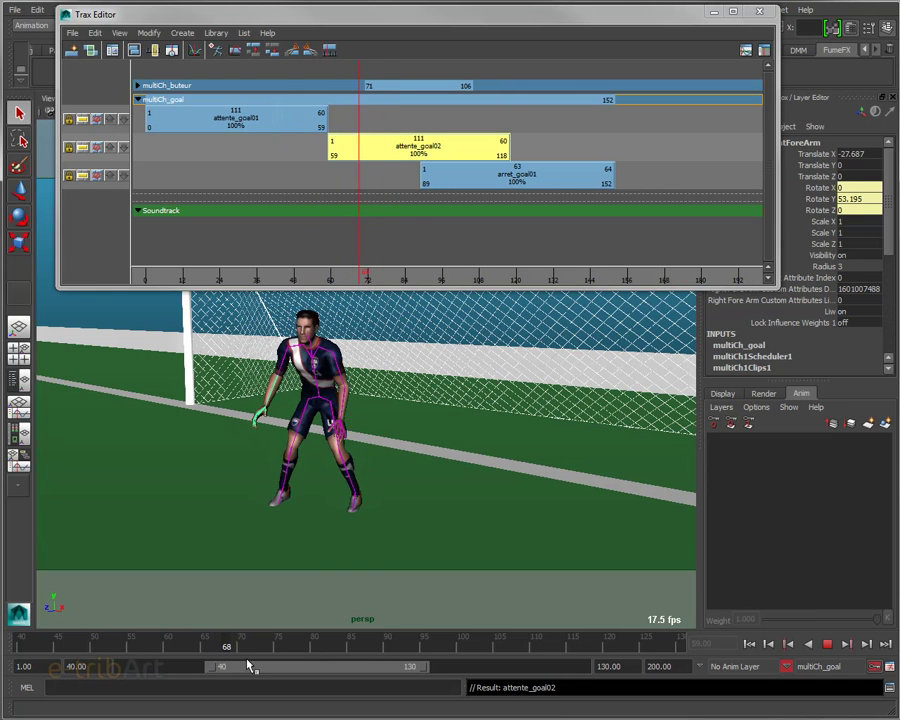
{"action": "left_click_drag", "start_coordinate": [62, 657], "coordinate": [380, 657]}
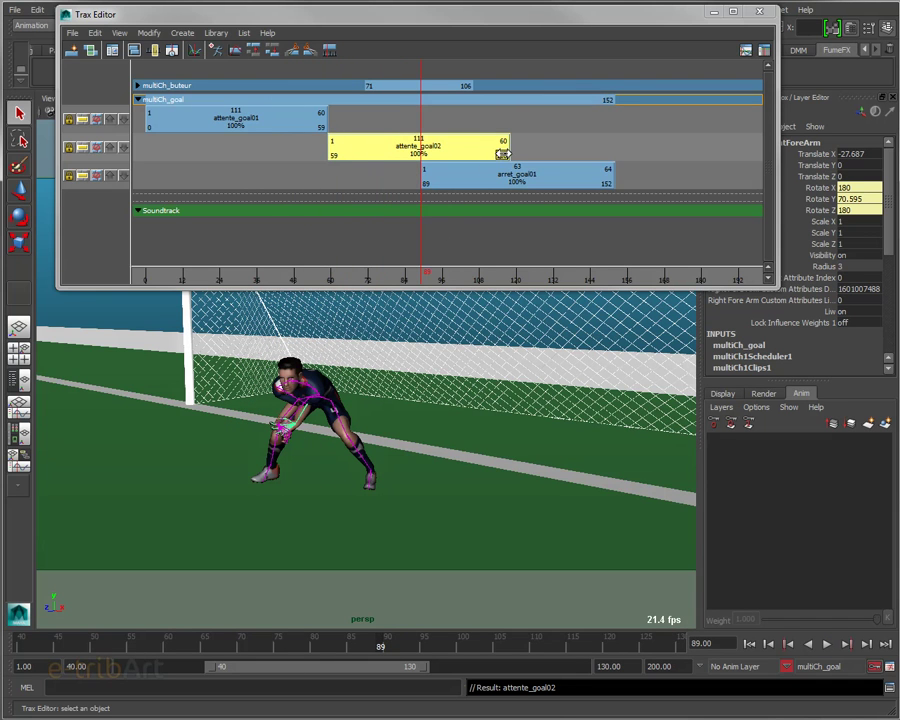
{"action": "left_click_drag", "start_coordinate": [508, 142], "coordinate": [421, 142]}
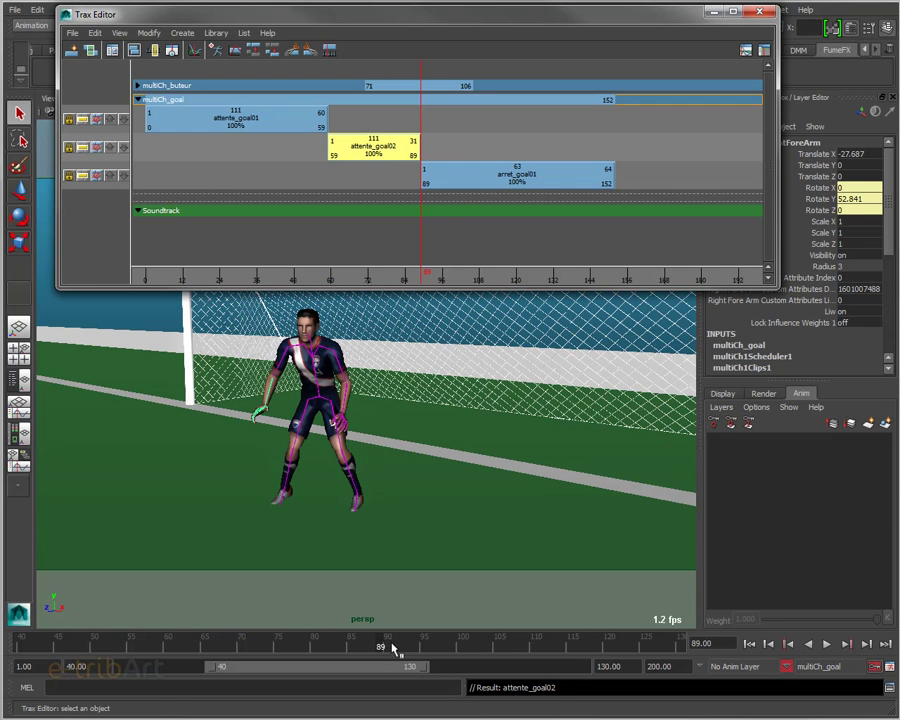
{"action": "mouse_move", "coordinate": [379, 648]}
{"action": "left_mouse_down"}
{"action": "mouse_move", "coordinate": [516, 648]}
{"action": "mouse_move", "coordinate": [118, 628]}
{"action": "mouse_move", "coordinate": [160, 628]}
{"action": "left_mouse_up"}
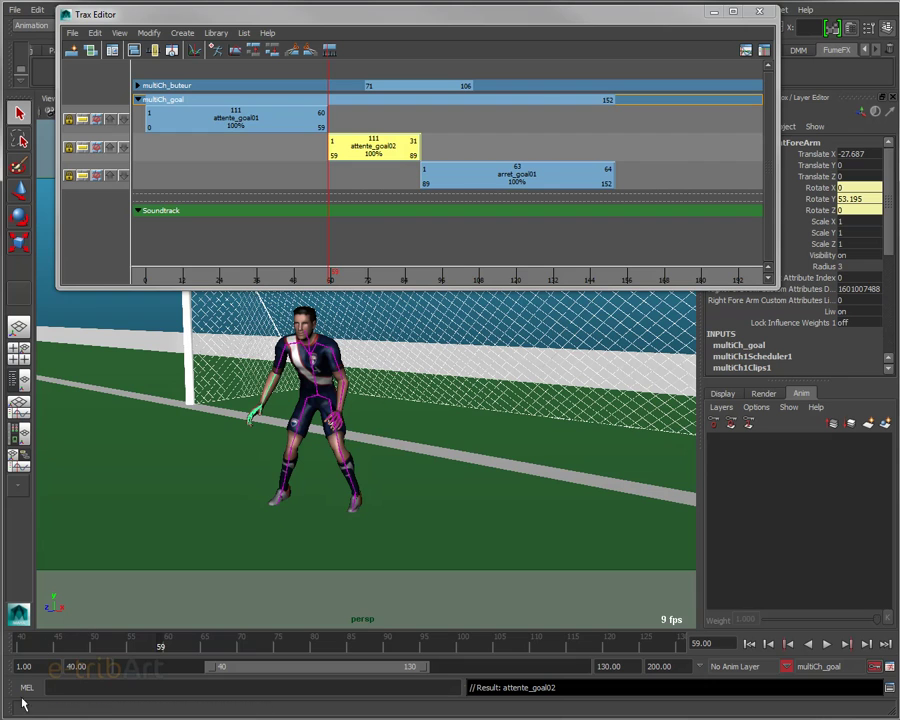
- Make attente_goal02 a relative clip through its right-click options
{"action": "left_click", "coordinate": [118, 636]}
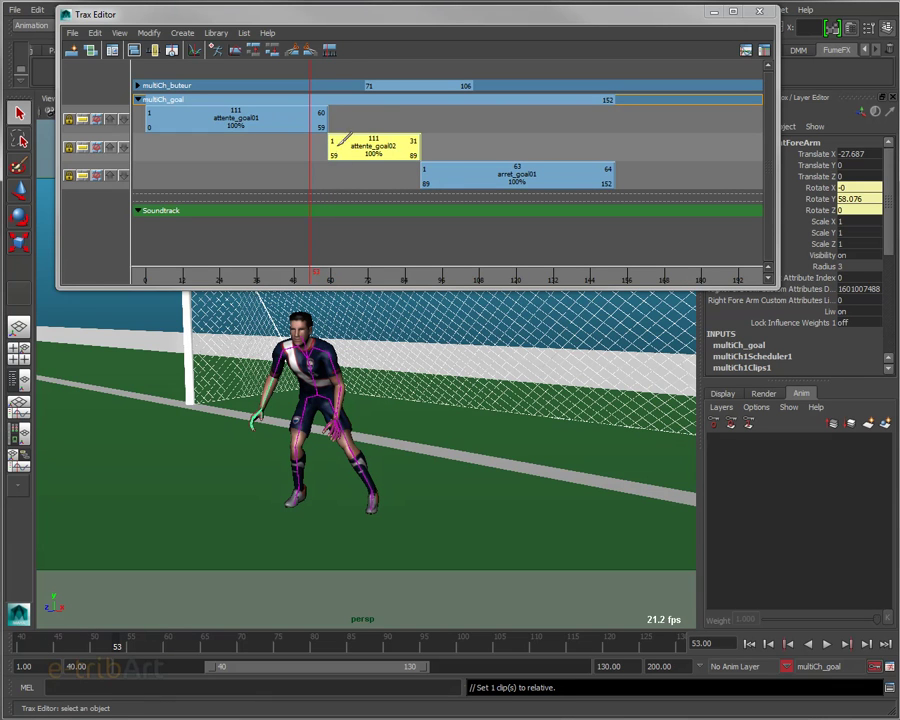
{"action": "right_click", "coordinate": [277, 118]}
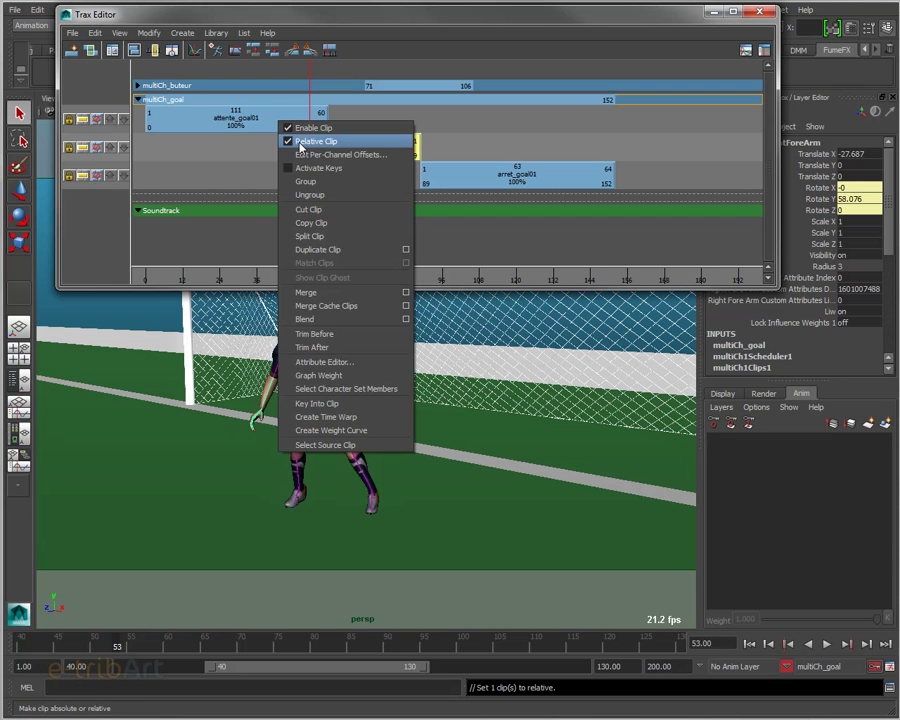
{"action": "left_click", "coordinate": [230, 112]}
{"action": "right_click", "coordinate": [347, 147]}
{"action": "left_click", "coordinate": [347, 147]}
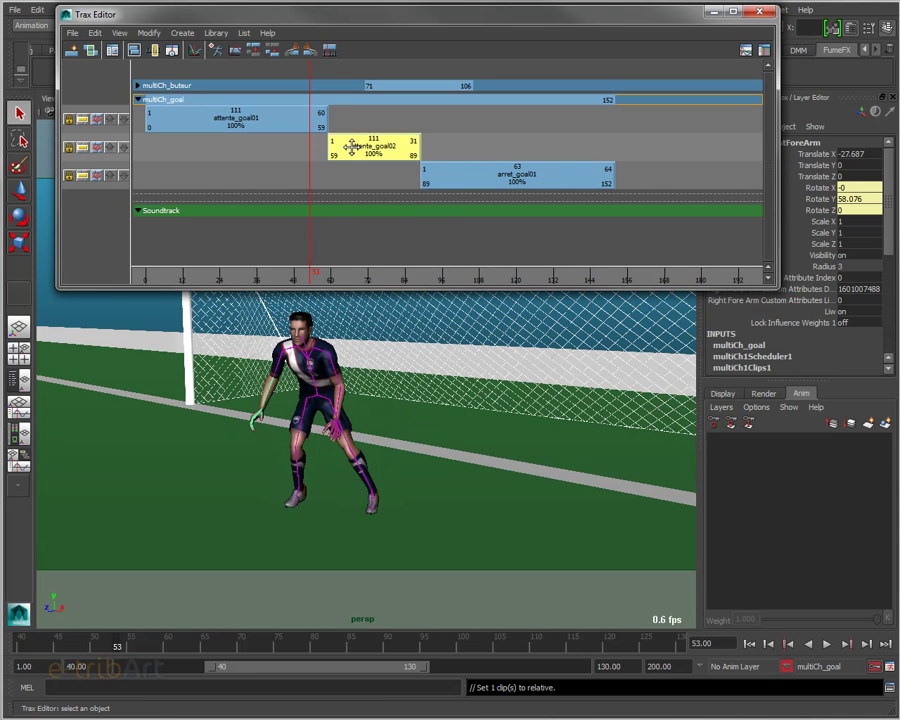
{"action": "right_click", "coordinate": [352, 147]}
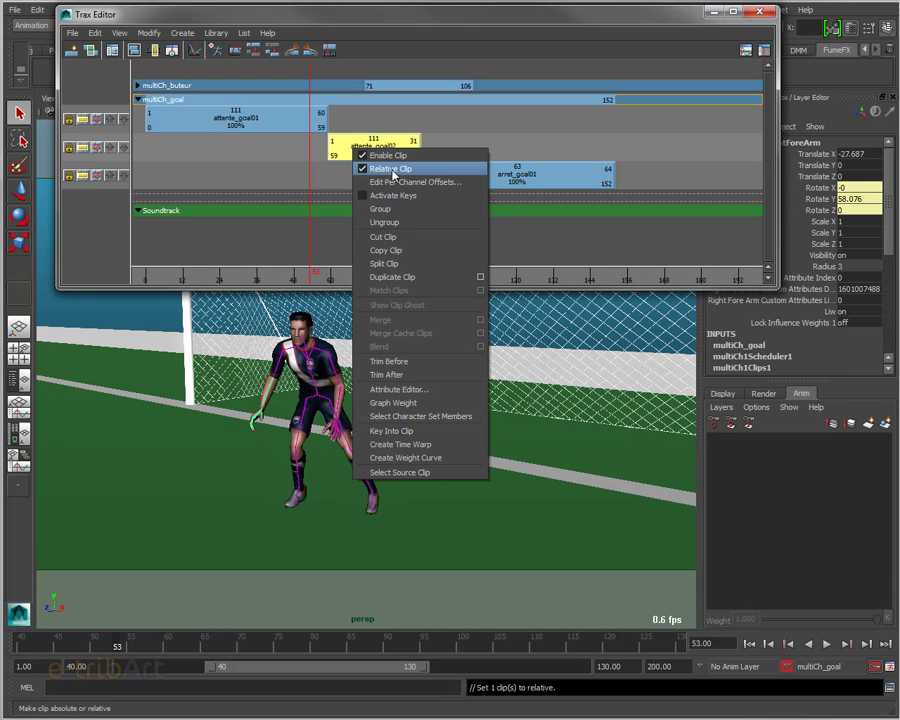
{"action": "left_click", "coordinate": [127, 648]}
- Slide attente_goal02 so it starts at frame 63 and preview across the gap
{"action": "mouse_move", "coordinate": [115, 646]}
{"action": "left_mouse_down"}
{"action": "mouse_move", "coordinate": [197, 650]}
{"action": "mouse_move", "coordinate": [36, 648]}
{"action": "mouse_move", "coordinate": [307, 668]}
{"action": "mouse_move", "coordinate": [73, 670]}
{"action": "mouse_move", "coordinate": [207, 666]}
{"action": "mouse_move", "coordinate": [160, 664]}
{"action": "mouse_move", "coordinate": [183, 666]}
{"action": "left_mouse_up"}
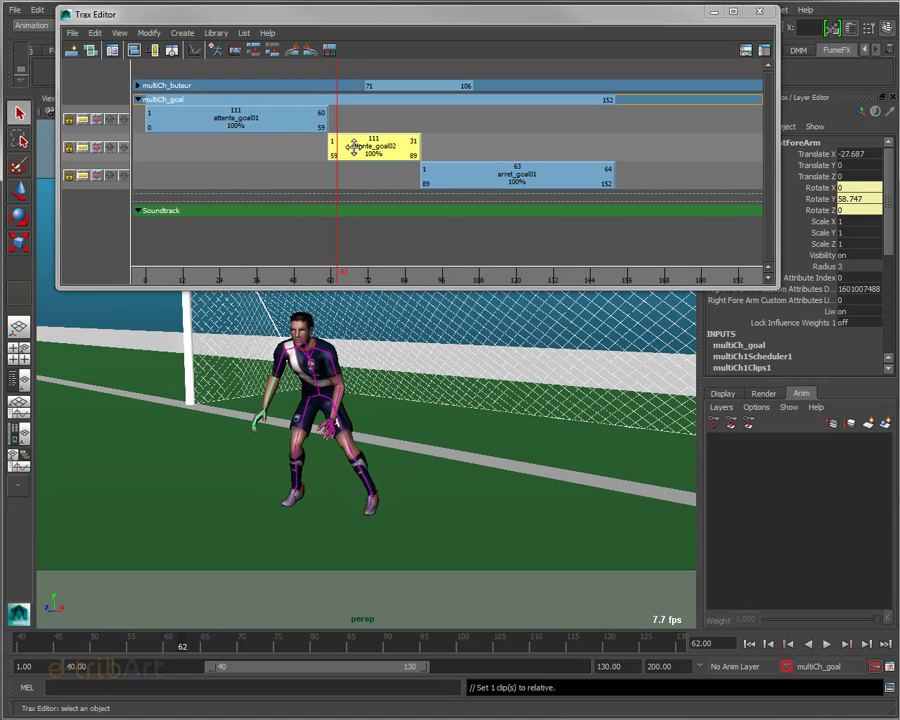
{"action": "left_click_drag", "start_coordinate": [353, 148], "coordinate": [365, 148]}
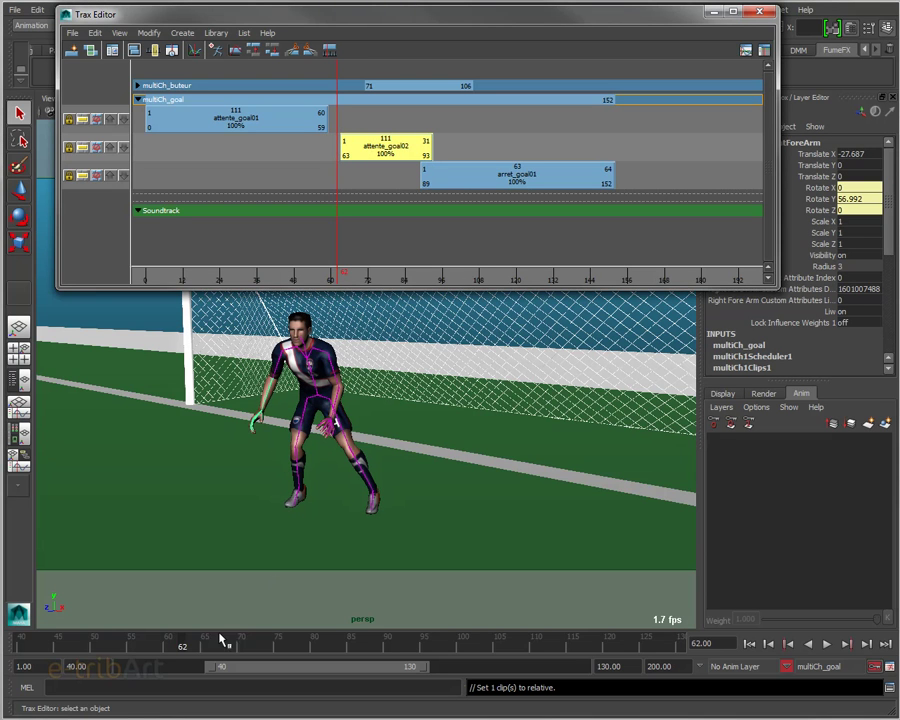
{"action": "mouse_move", "coordinate": [176, 640]}
{"action": "left_mouse_down"}
{"action": "mouse_move", "coordinate": [110, 636]}
{"action": "mouse_move", "coordinate": [276, 640]}
{"action": "mouse_move", "coordinate": [129, 640]}
{"action": "mouse_move", "coordinate": [169, 639]}
{"action": "left_mouse_up"}
- Blend attente_goal01 into attente_goal02, save foot01_base04.mb, then undo the blend
{"action": "left_click", "coordinate": [269, 123]}
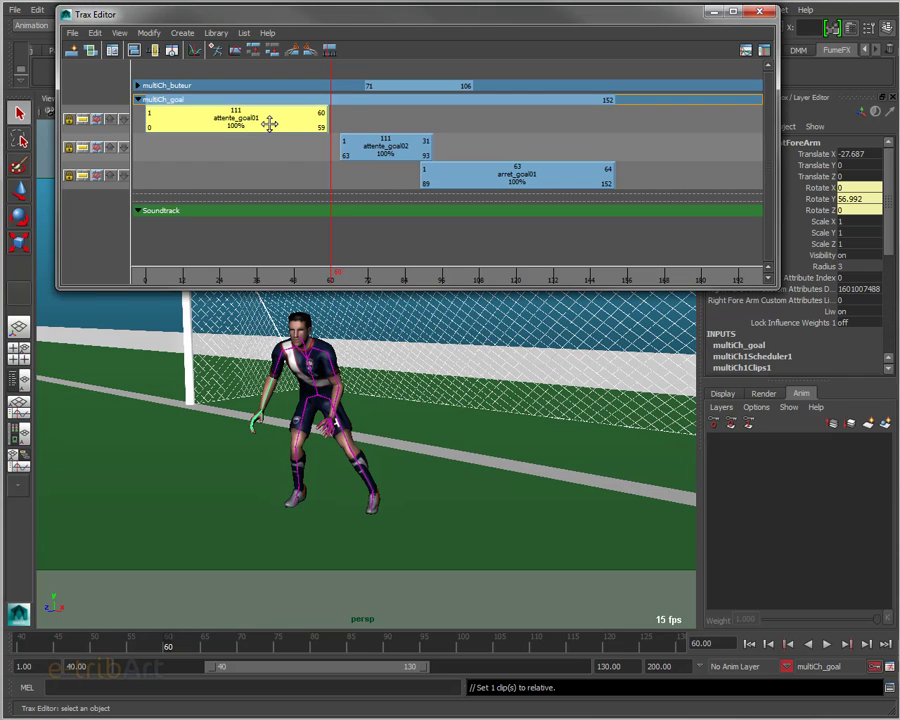
{"action": "left_click", "coordinate": [378, 153], "text": "shift"}
{"action": "right_click", "coordinate": [378, 153]}
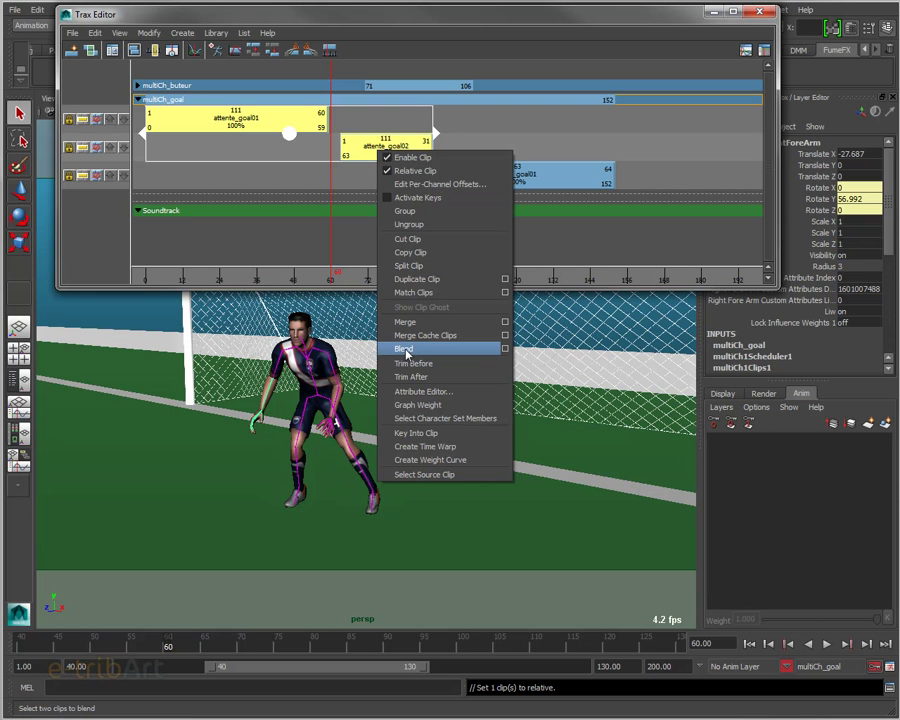
{"action": "left_click", "coordinate": [484, 356]}
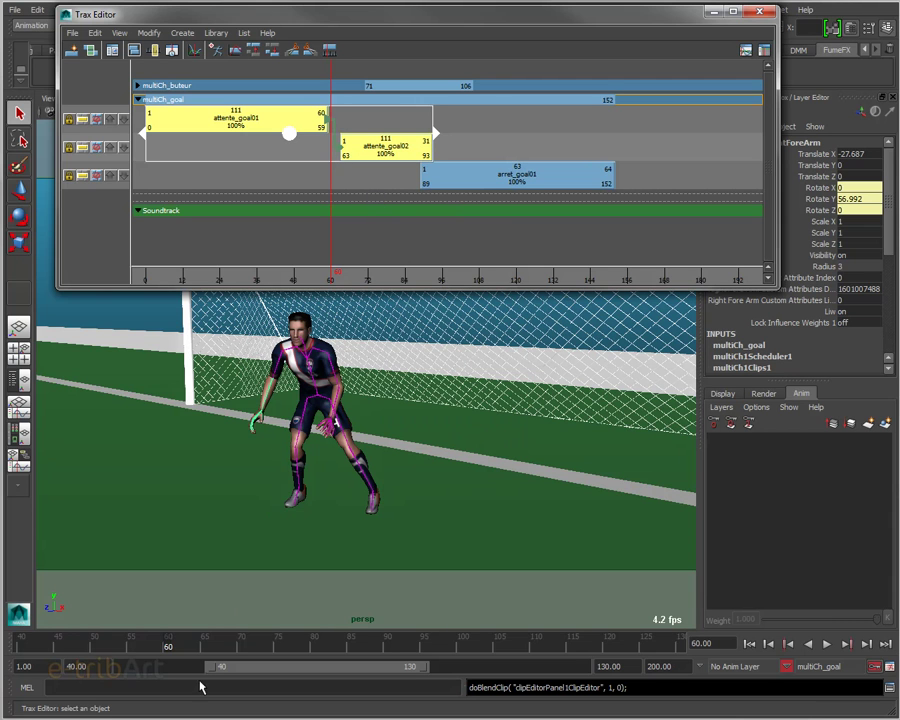
{"action": "mouse_move", "coordinate": [161, 644]}
{"action": "left_mouse_down"}
{"action": "mouse_move", "coordinate": [15, 632]}
{"action": "mouse_move", "coordinate": [238, 648]}
{"action": "mouse_move", "coordinate": [590, 648]}
{"action": "mouse_move", "coordinate": [60, 652]}
{"action": "mouse_move", "coordinate": [89, 646]}
{"action": "left_mouse_up"}
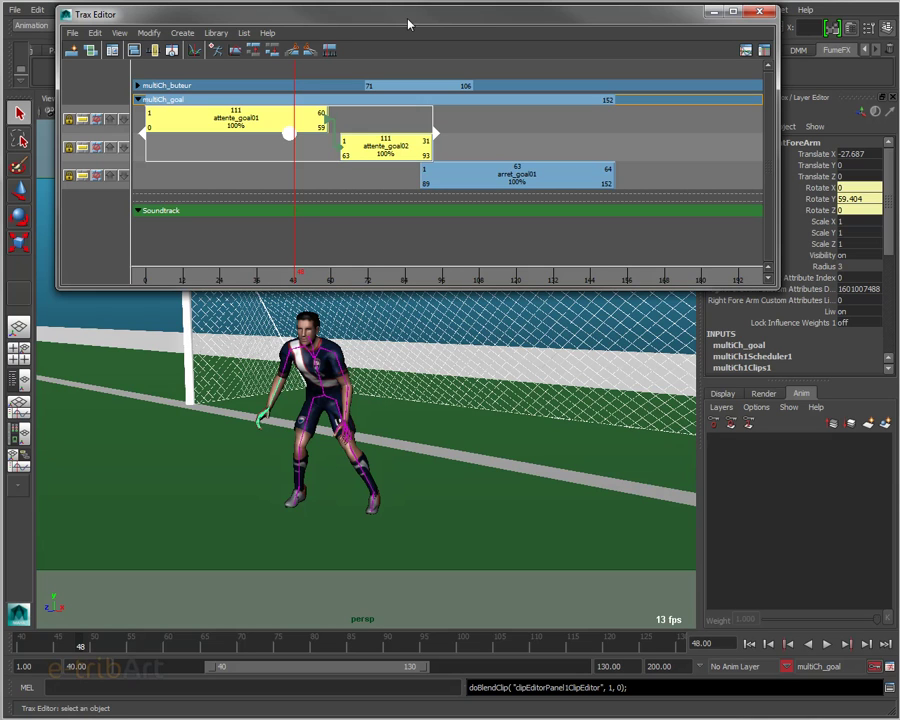
{"action": "key", "text": "ctrl+s"}
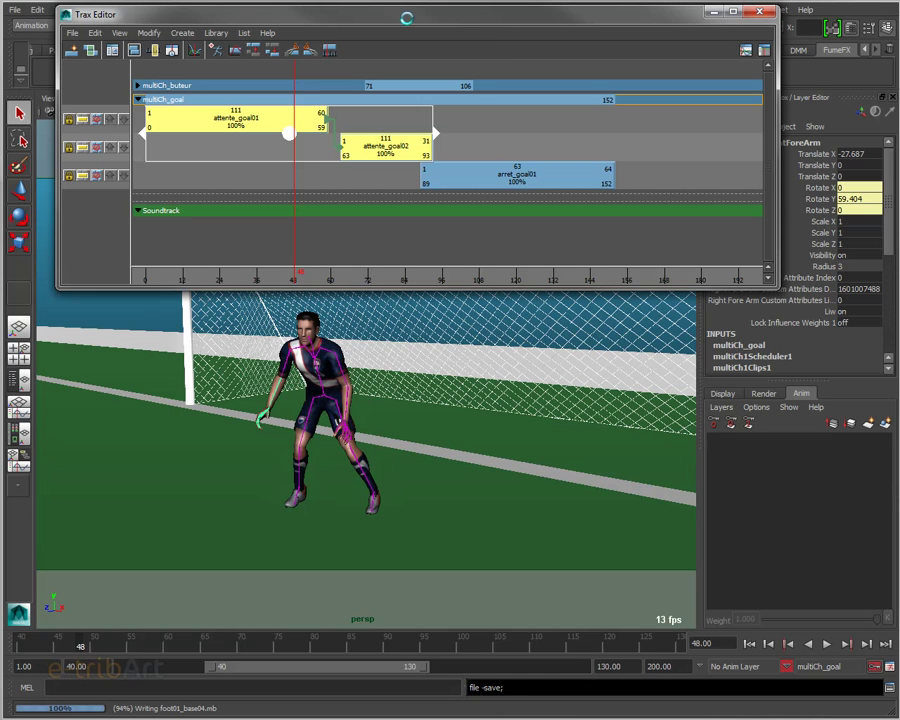
{"action": "key", "text": "ctrl+z"}
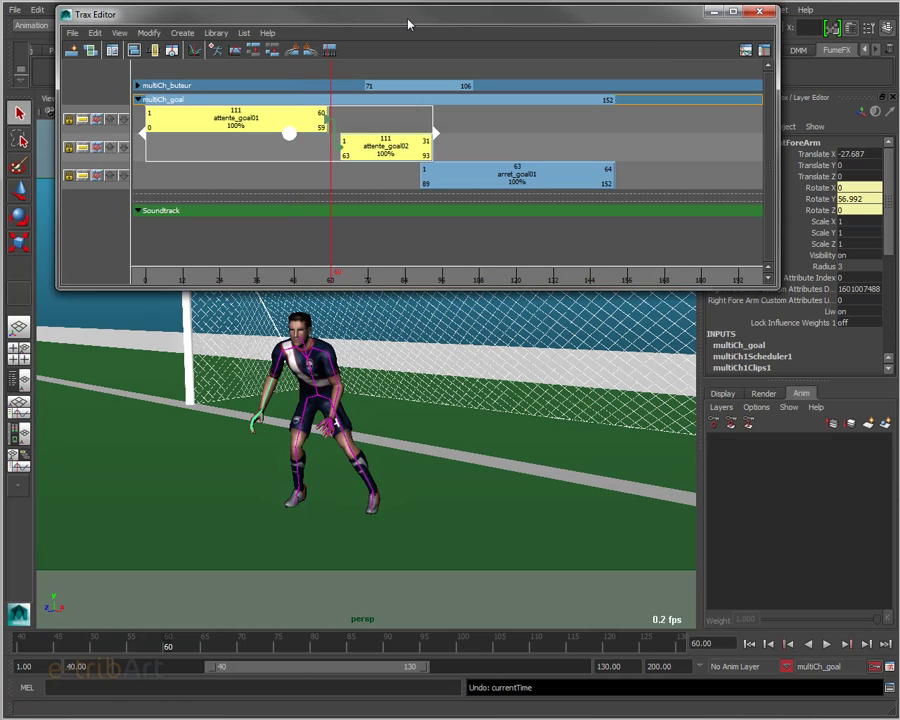
{"action": "key", "text": "ctrl+z"}
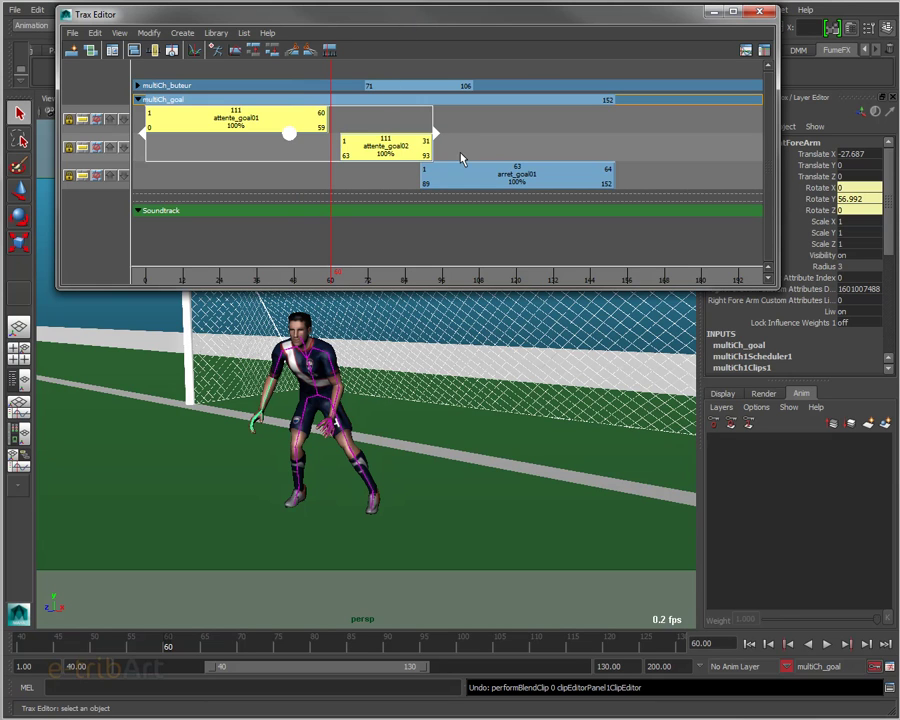
- Move attente_goal02 back to start at frame 59 and trim off its first frames
{"action": "left_click", "coordinate": [395, 148]}
{"action": "left_click_drag", "start_coordinate": [395, 148], "coordinate": [385, 148]}
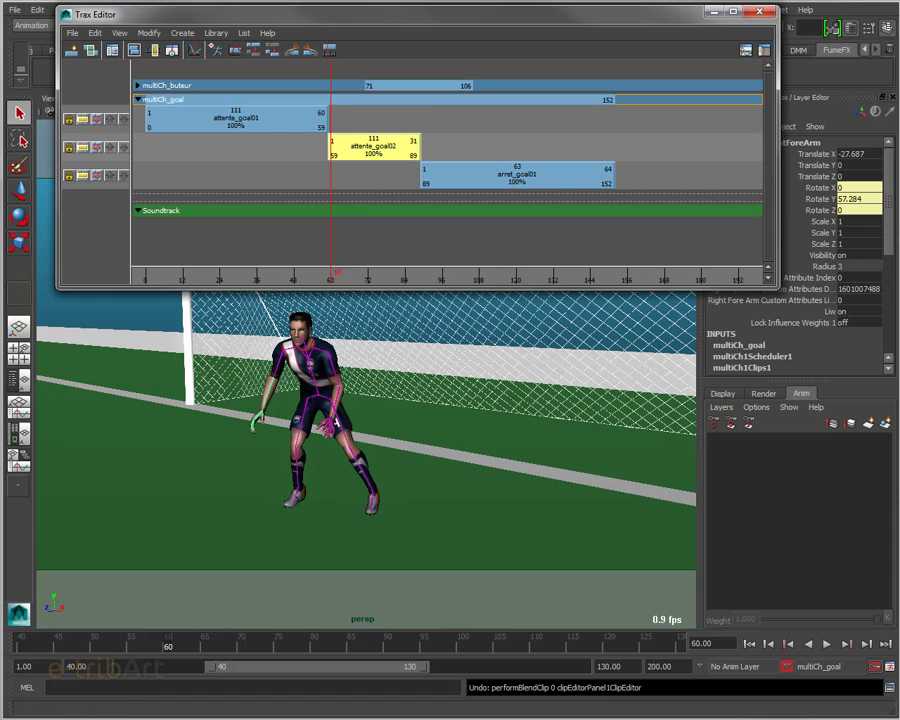
{"action": "key", "text": "alt+v"}
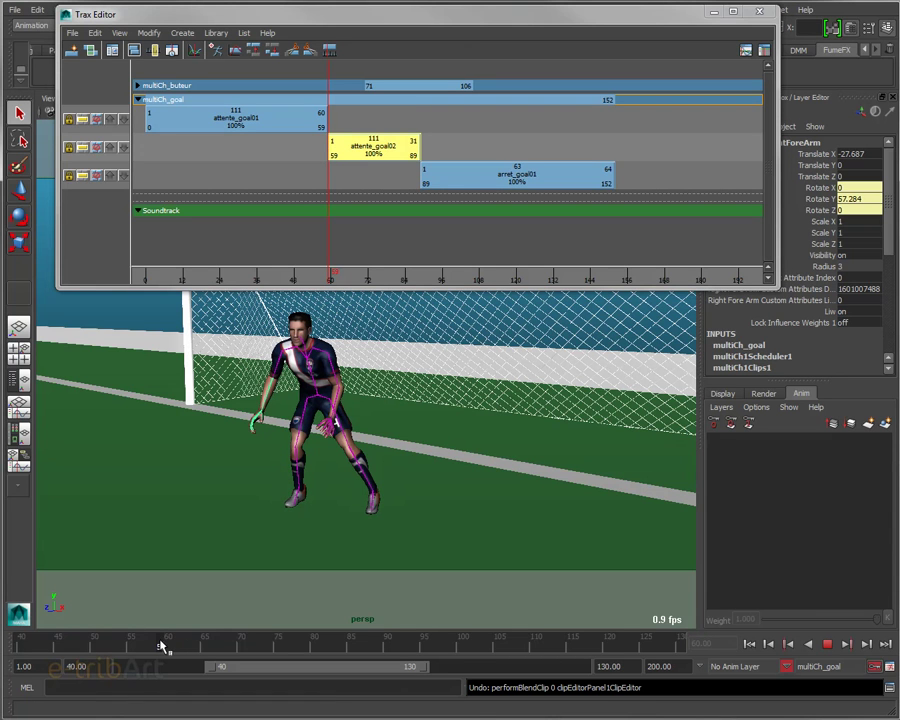
{"action": "left_click_drag", "start_coordinate": [162, 647], "coordinate": [193, 647]}
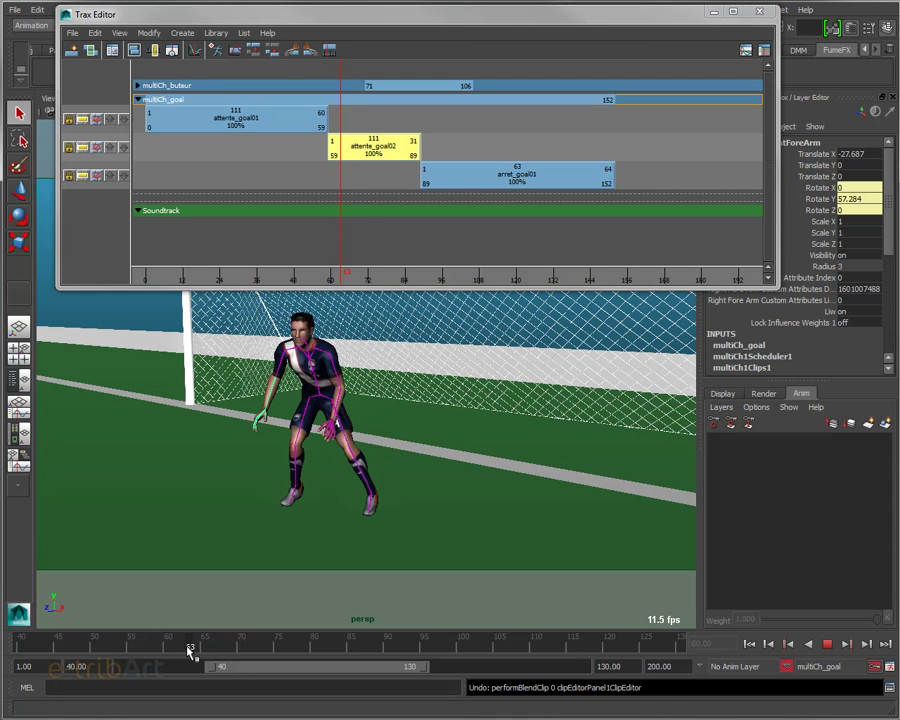
{"action": "left_click_drag", "start_coordinate": [336, 148], "coordinate": [360, 150]}
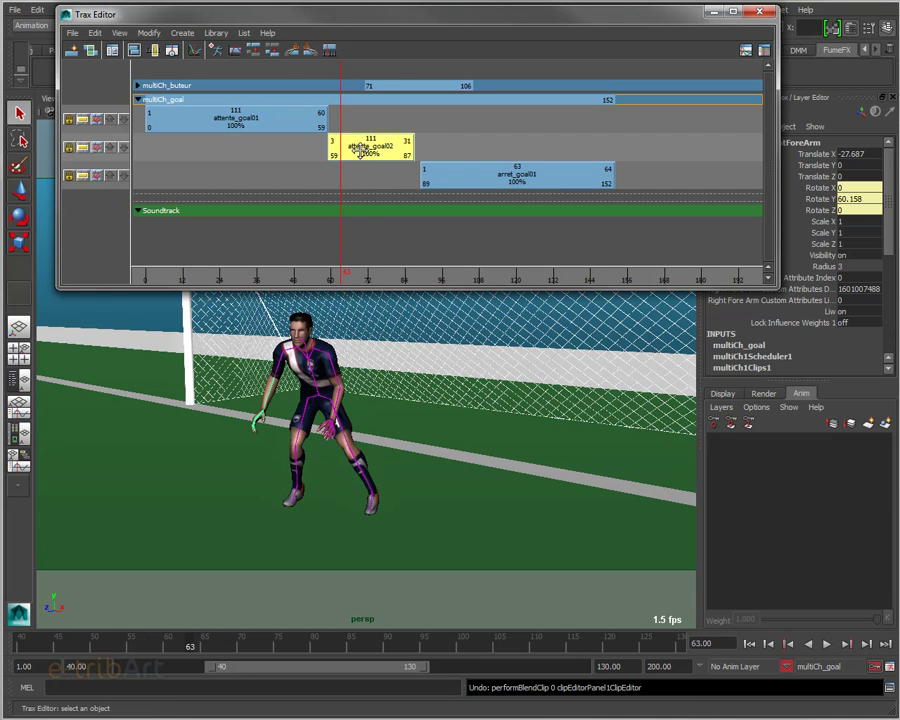
{"action": "mouse_move", "coordinate": [193, 651]}
{"action": "left_mouse_down"}
{"action": "mouse_move", "coordinate": [277, 647]}
{"action": "mouse_move", "coordinate": [138, 643]}
{"action": "mouse_move", "coordinate": [500, 622]}
{"action": "mouse_move", "coordinate": [127, 630]}
{"action": "mouse_move", "coordinate": [587, 627]}
{"action": "left_mouse_up"}
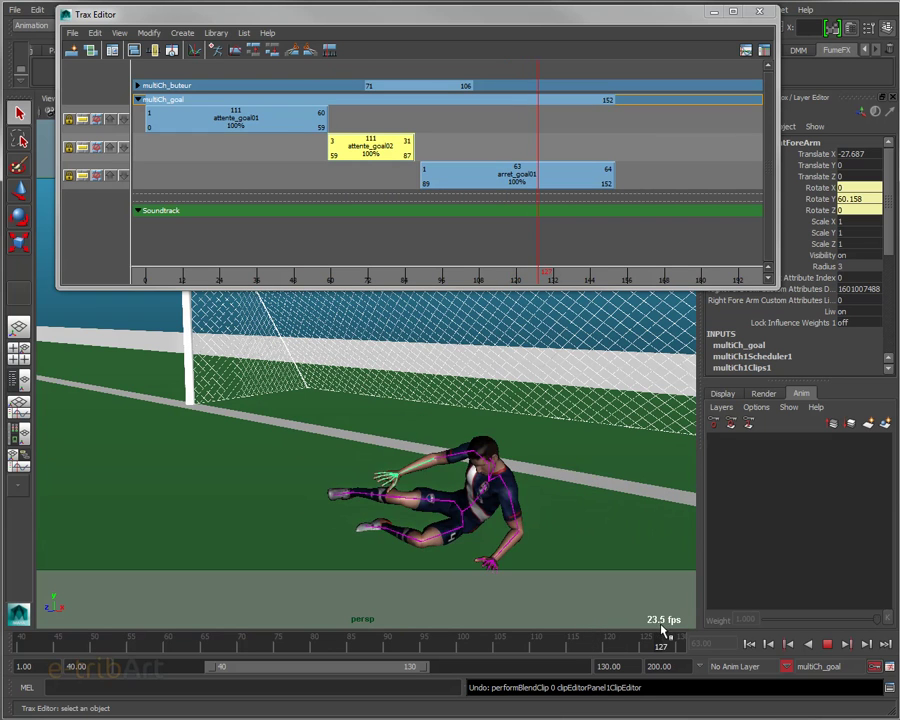
{"action": "left_click_drag", "start_coordinate": [228, 628], "coordinate": [57, 628]}
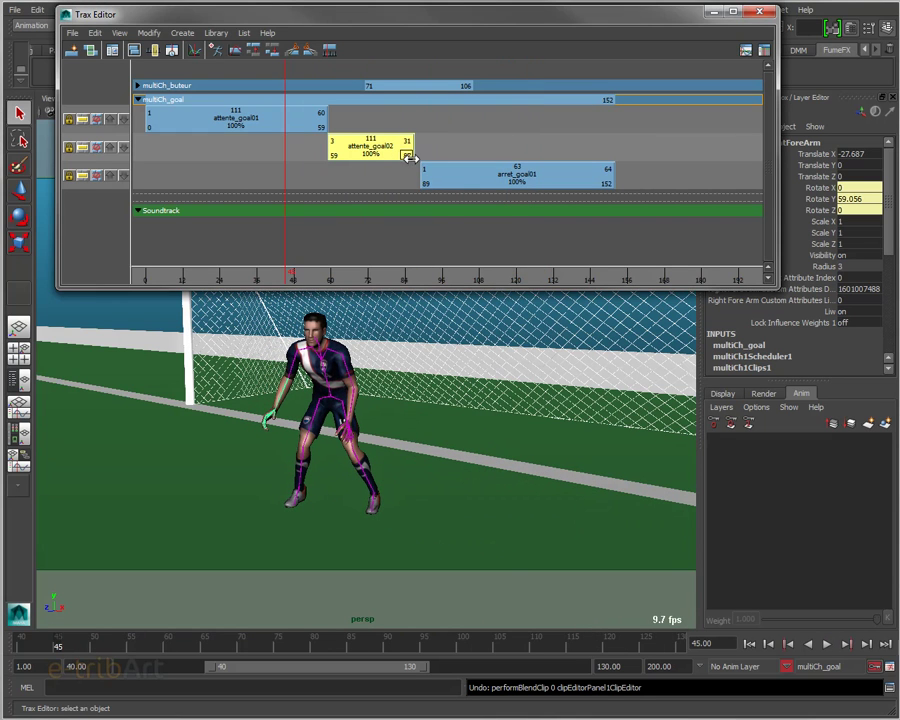
- Stretch attente_goal02 to 107% so it ends at frame 89, reviewing frames 54–84
{"action": "left_click_drag", "start_coordinate": [408, 155], "coordinate": [420, 155]}
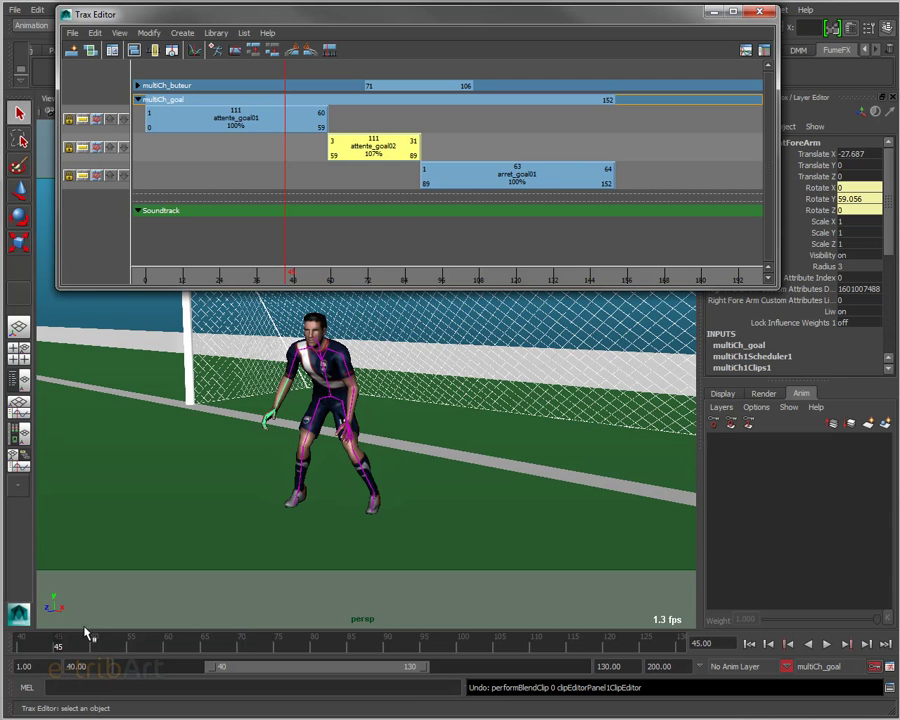
{"action": "mouse_move", "coordinate": [108, 642]}
{"action": "left_mouse_down"}
{"action": "mouse_move", "coordinate": [442, 660]}
{"action": "mouse_move", "coordinate": [625, 650]}
{"action": "mouse_move", "coordinate": [282, 638]}
{"action": "left_mouse_up"}
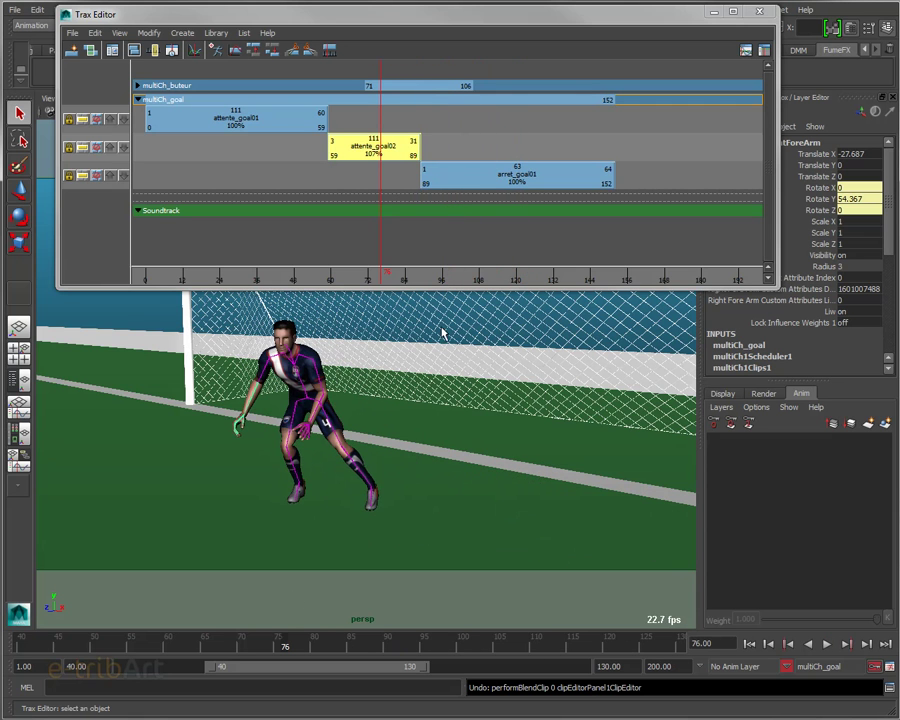
{"action": "left_click_drag", "start_coordinate": [330, 330], "coordinate": [428, 377], "text": "alt"}
{"action": "right_click_drag", "start_coordinate": [428, 377], "coordinate": [360, 400], "text": "alt"}
{"action": "left_click_drag", "start_coordinate": [360, 400], "coordinate": [255, 301], "text": "alt"}
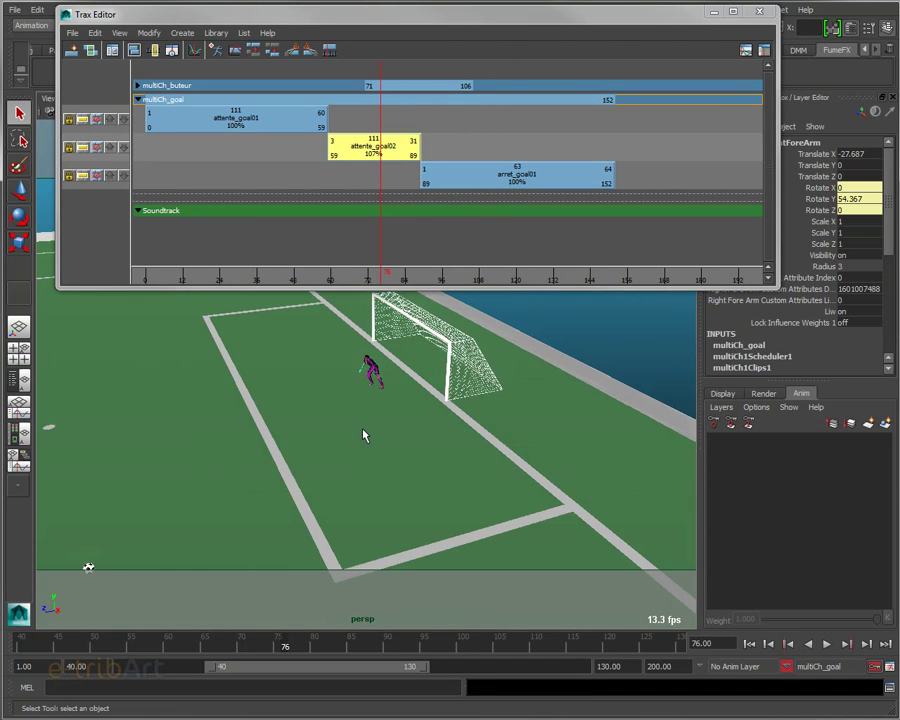
{"action": "middle_click_drag", "start_coordinate": [255, 301], "coordinate": [520, 373], "text": "alt"}
{"action": "mouse_move", "coordinate": [520, 373]}
{"action": "left_mouse_down", "text": "alt"}
{"action": "mouse_move", "coordinate": [421, 459]}
{"action": "mouse_move", "coordinate": [415, 451]}
{"action": "left_mouse_up", "text": "alt"}
{"action": "mouse_move", "coordinate": [282, 652]}
{"action": "left_mouse_down"}
{"action": "mouse_move", "coordinate": [124, 644]}
{"action": "mouse_move", "coordinate": [627, 651]}
{"action": "mouse_move", "coordinate": [137, 668]}
{"action": "left_mouse_up"}
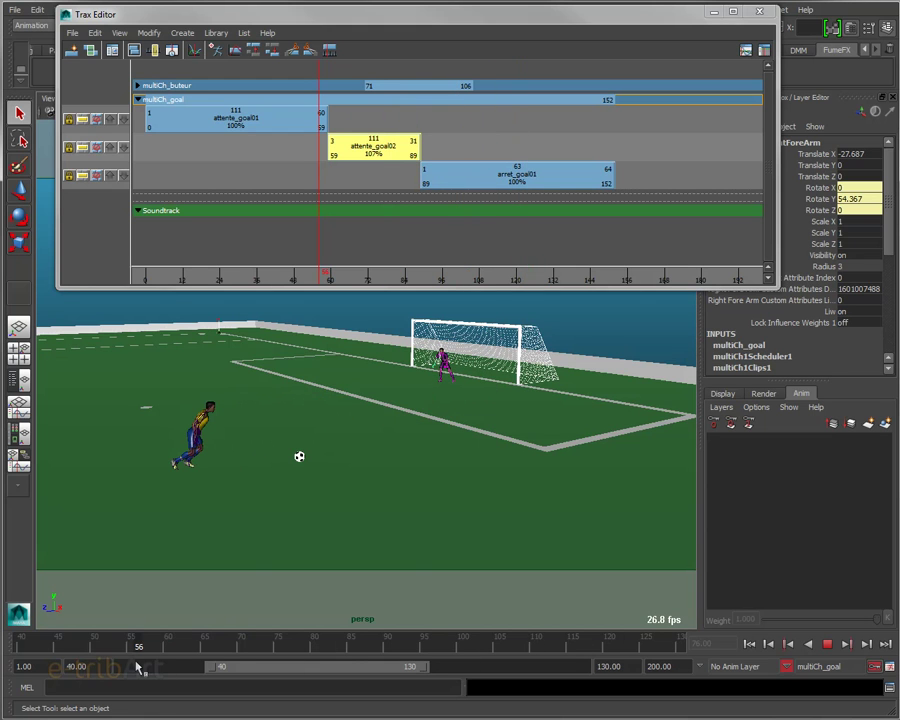